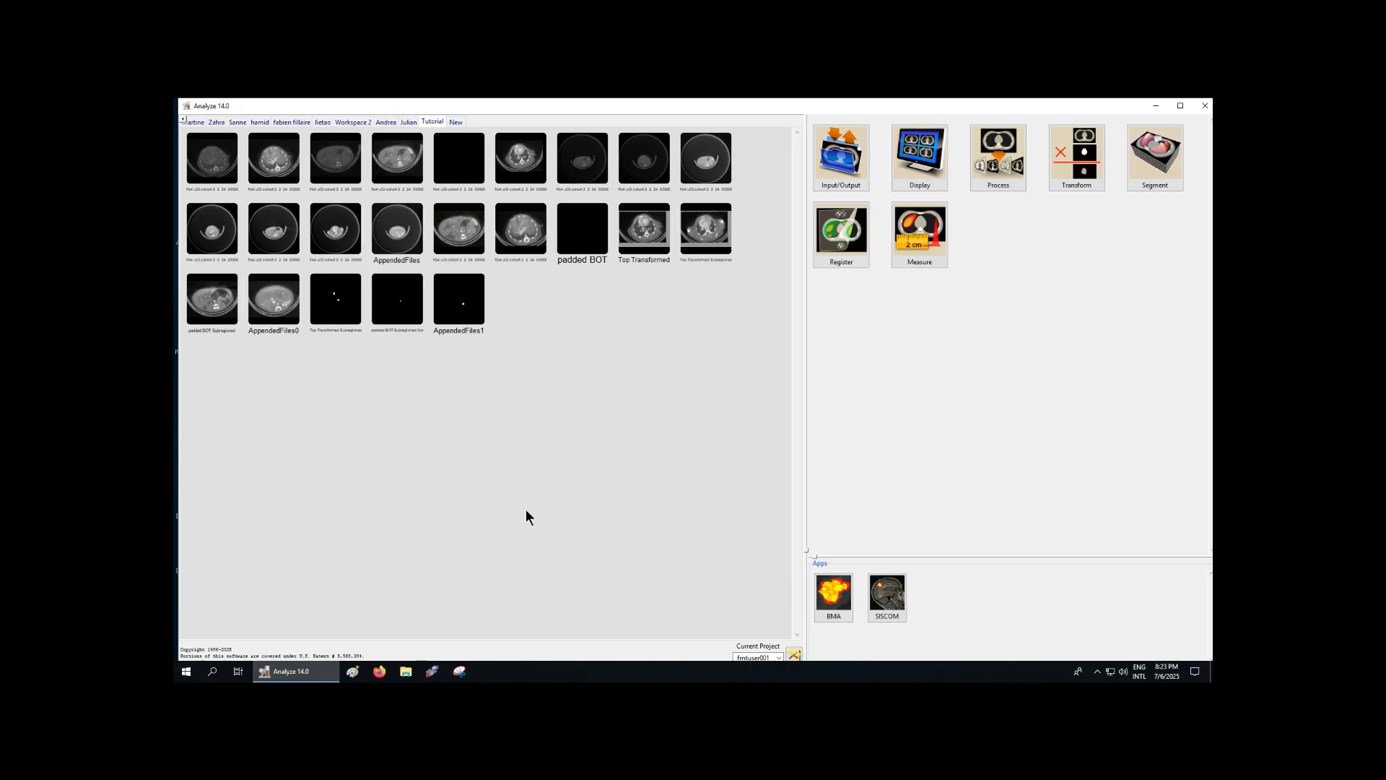
Open the AppendedFiles0 volume in the Segment module, with the window maximized and the crosshairs turned off.
click(286, 315)
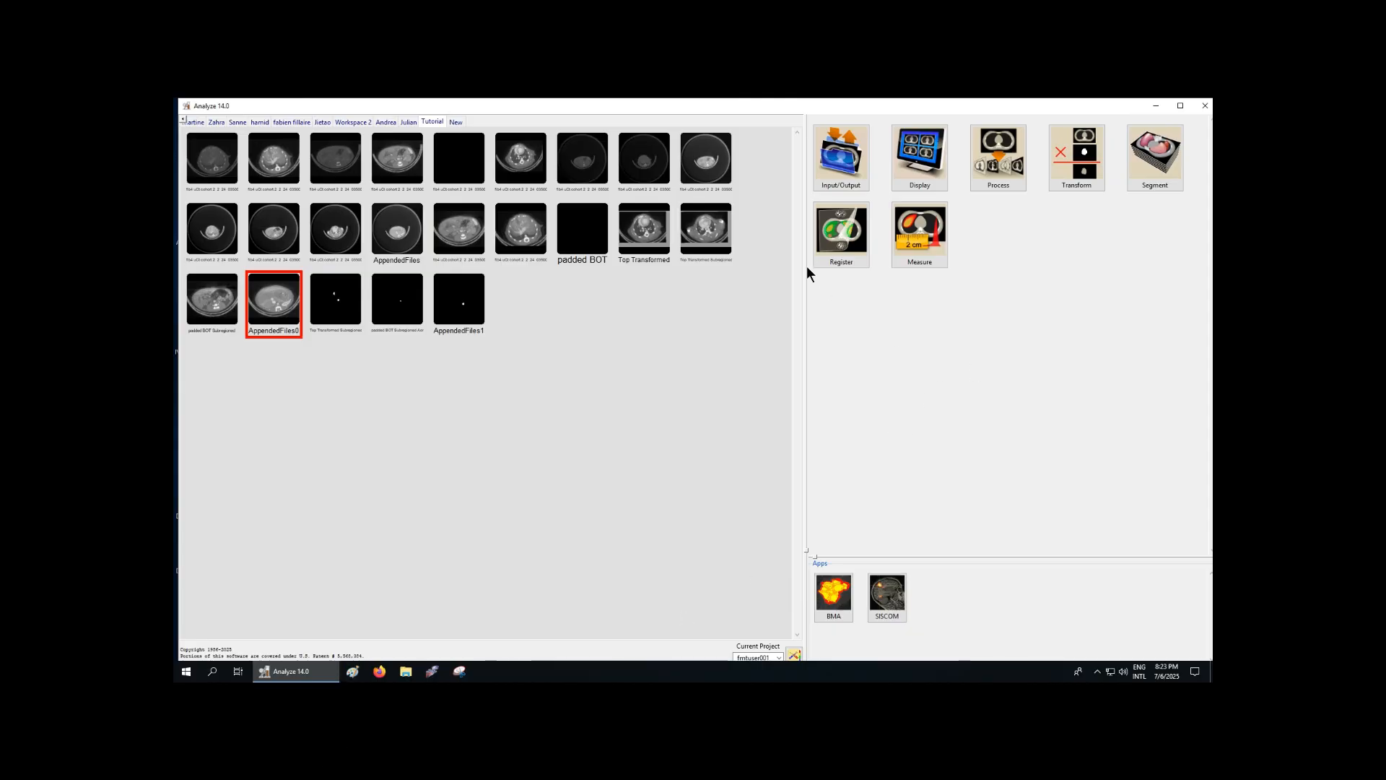
click(1167, 185)
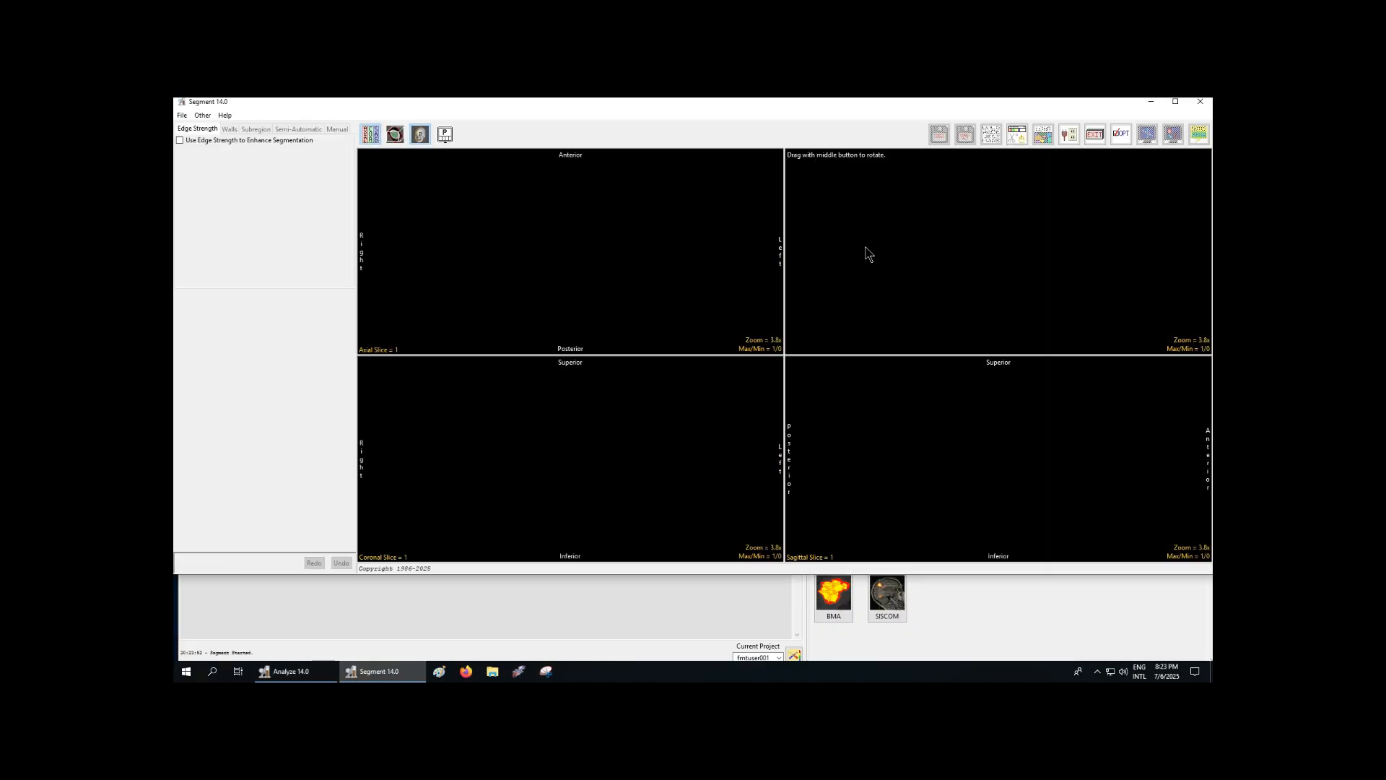
click(1176, 103)
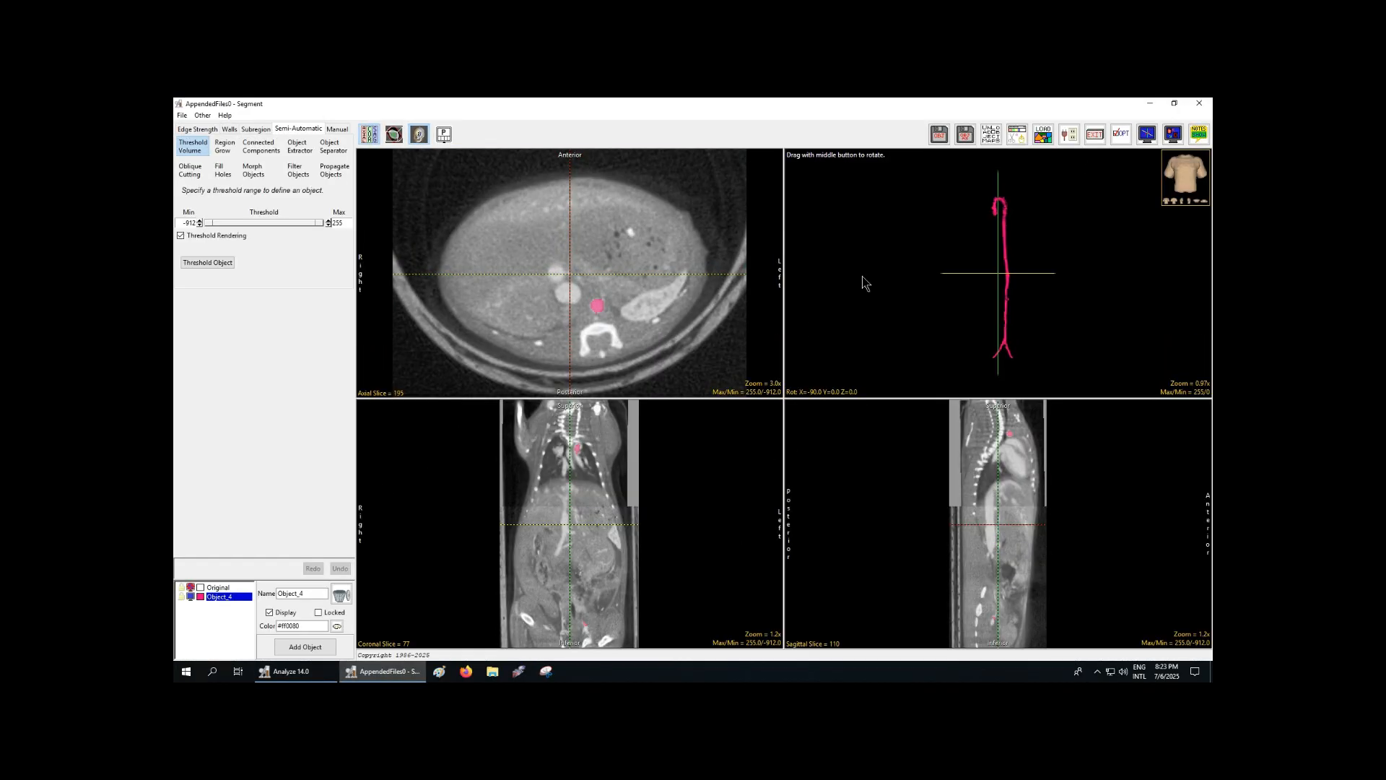
click(1151, 135)
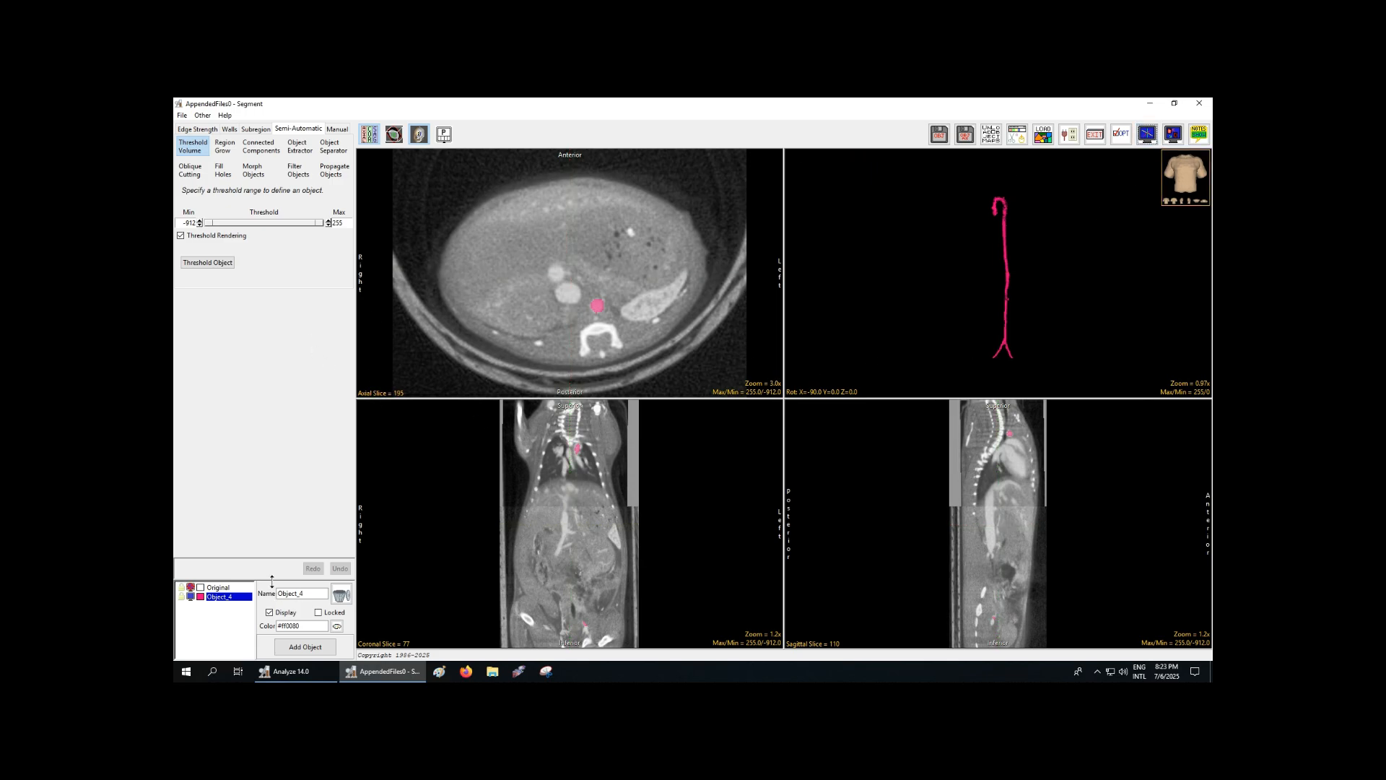
Enlarge the object list area and add five new objects to the segmentation.
drag(273, 581, 307, 428)
middle_drag(1158, 368, 1099, 361)
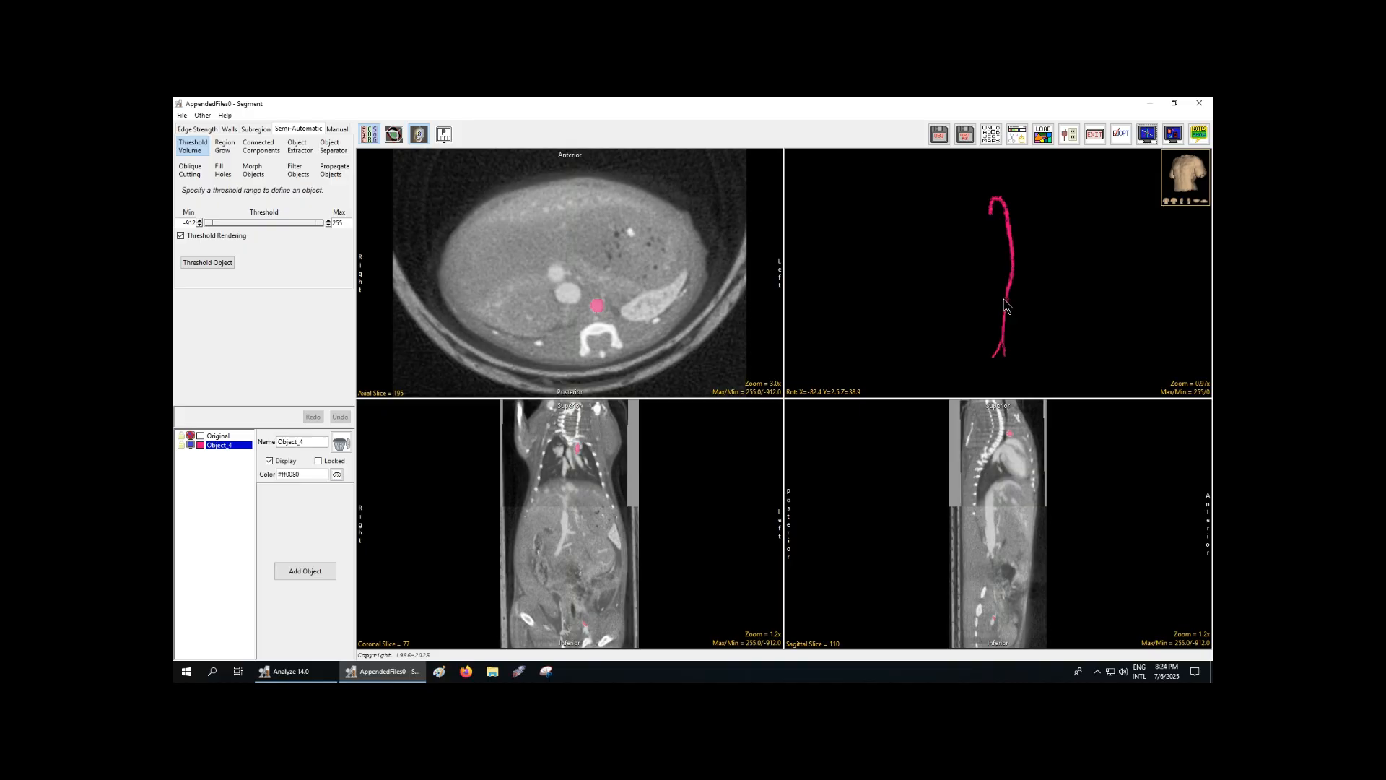
click(322, 572)
click(322, 572)
click(321, 573)
click(322, 573)
click(322, 572)
Rename the existing pink object as Full Aorta.
click(220, 445)
double_click(232, 442)
text(F)
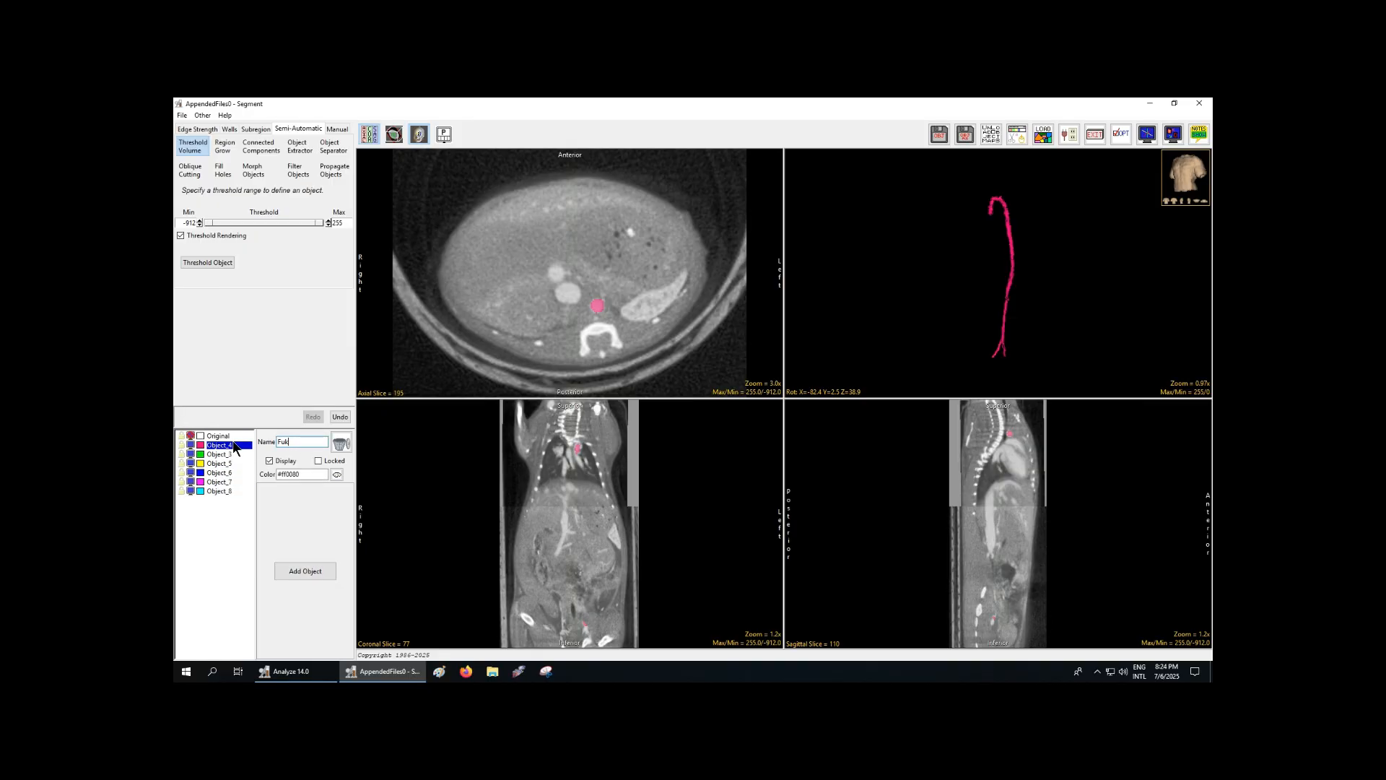
text(ull Aorta)
key(Return)
Rename the green object as Ascending Aorta.
click(230, 454)
double_click(233, 455)
text(As)
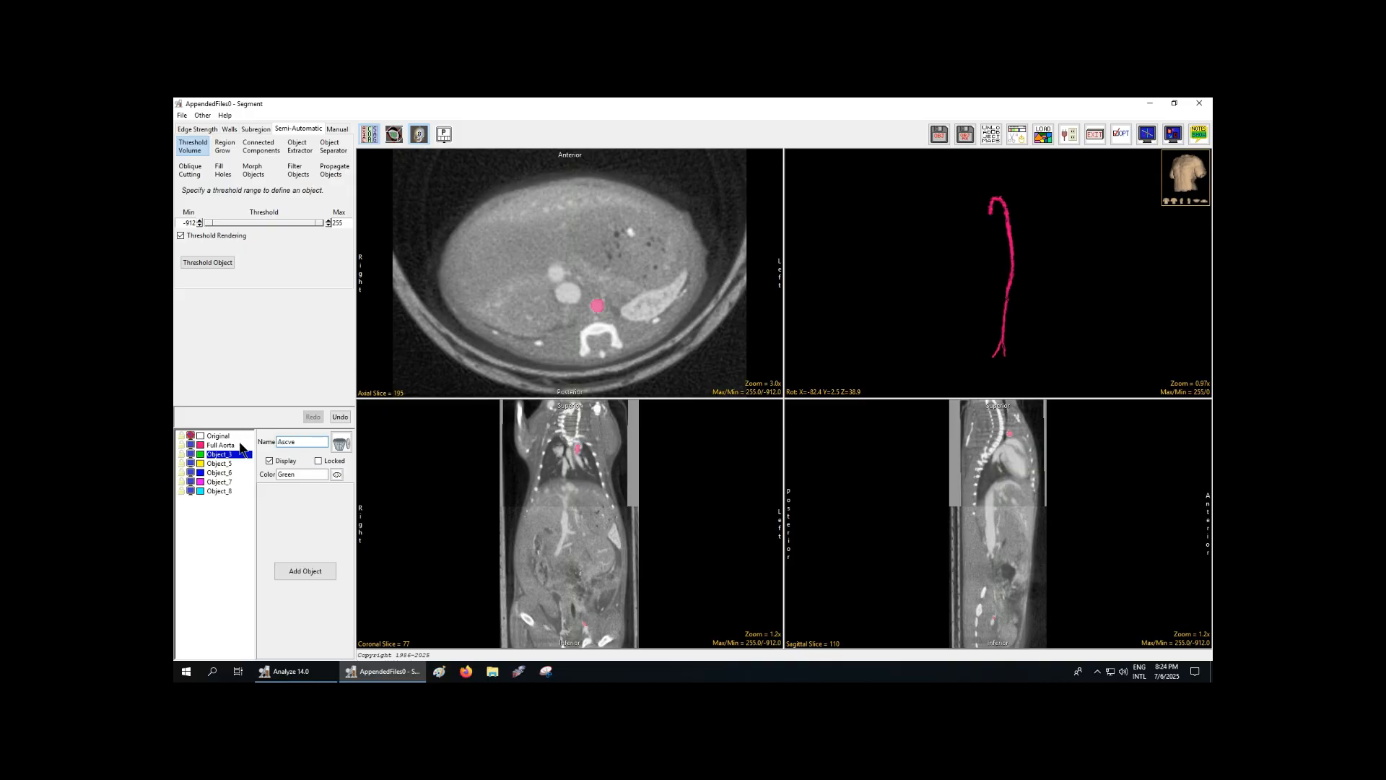
text(cending Aorta)
key(Return)
Rename the yellow object as Aortic Arch and the blue object as Descending Thoracic Aorta.
click(220, 463)
double_click(287, 442)
click(220, 473)
text(Descending R)
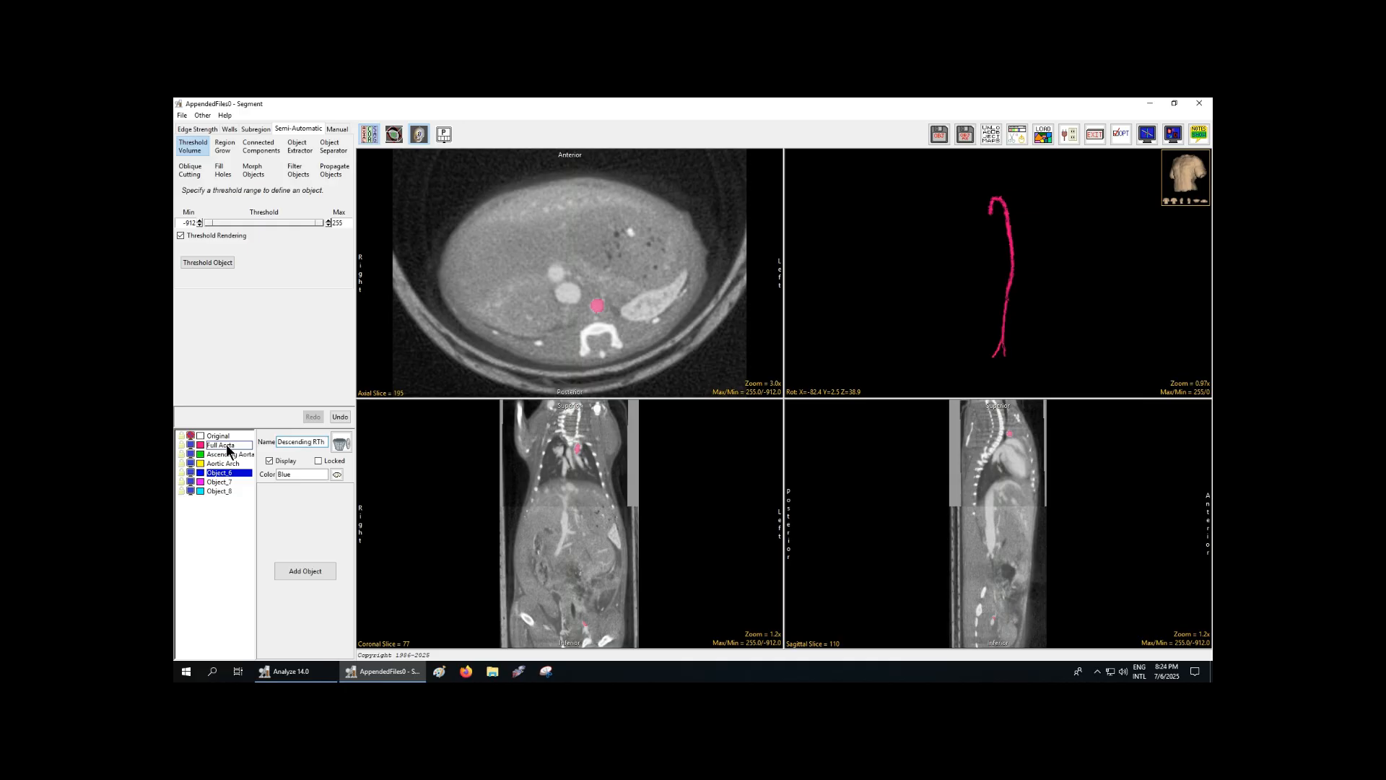
text( Thoracic Aorta)
Rename the magenta object as Descending Abdominal Aorta.
click(223, 481)
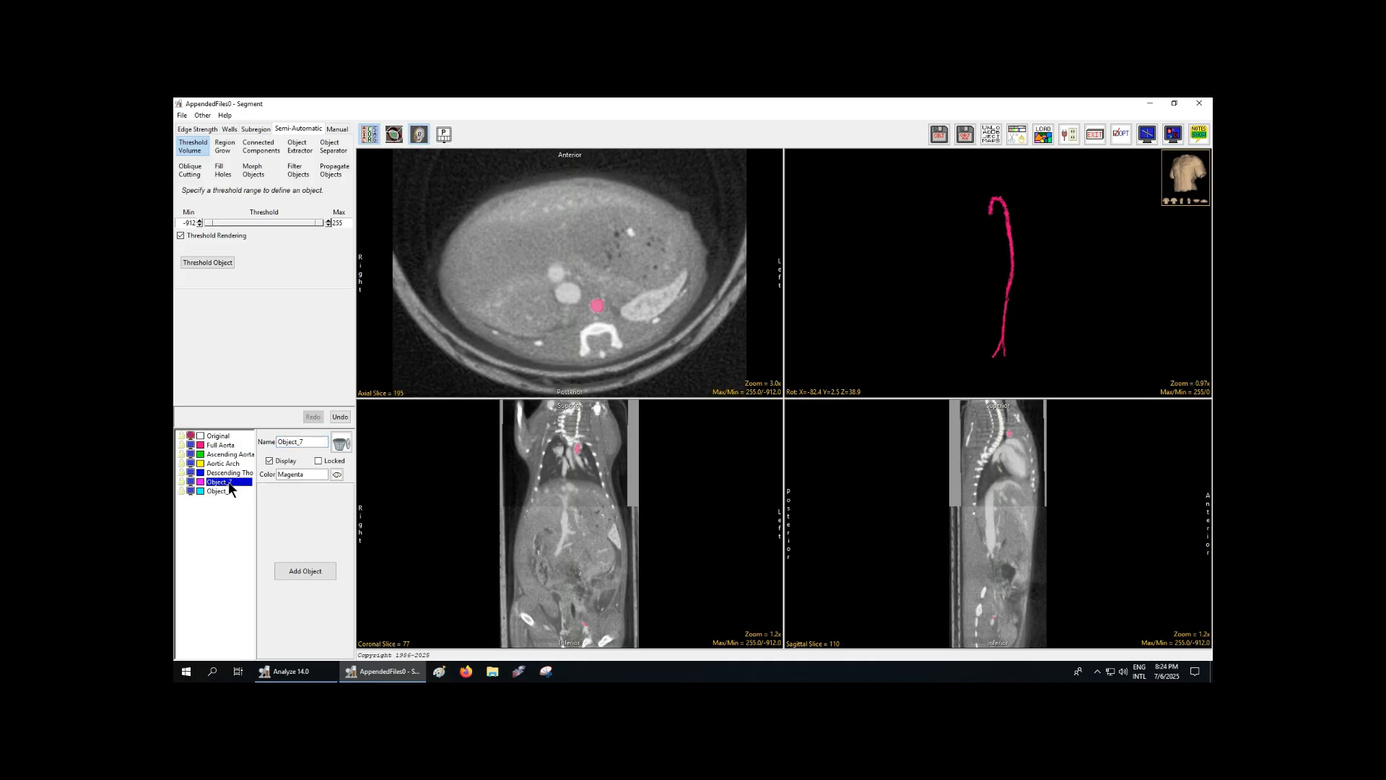
text(Descending Abdfomin)
key(BackSpace)
key(BackSpace)
key(BackSpace)
key(BackSpace)
key(BackSpace)
text(ominal Aorta)
Add one more object and rename the cyan object as InfraRenal Arteries.
click(305, 571)
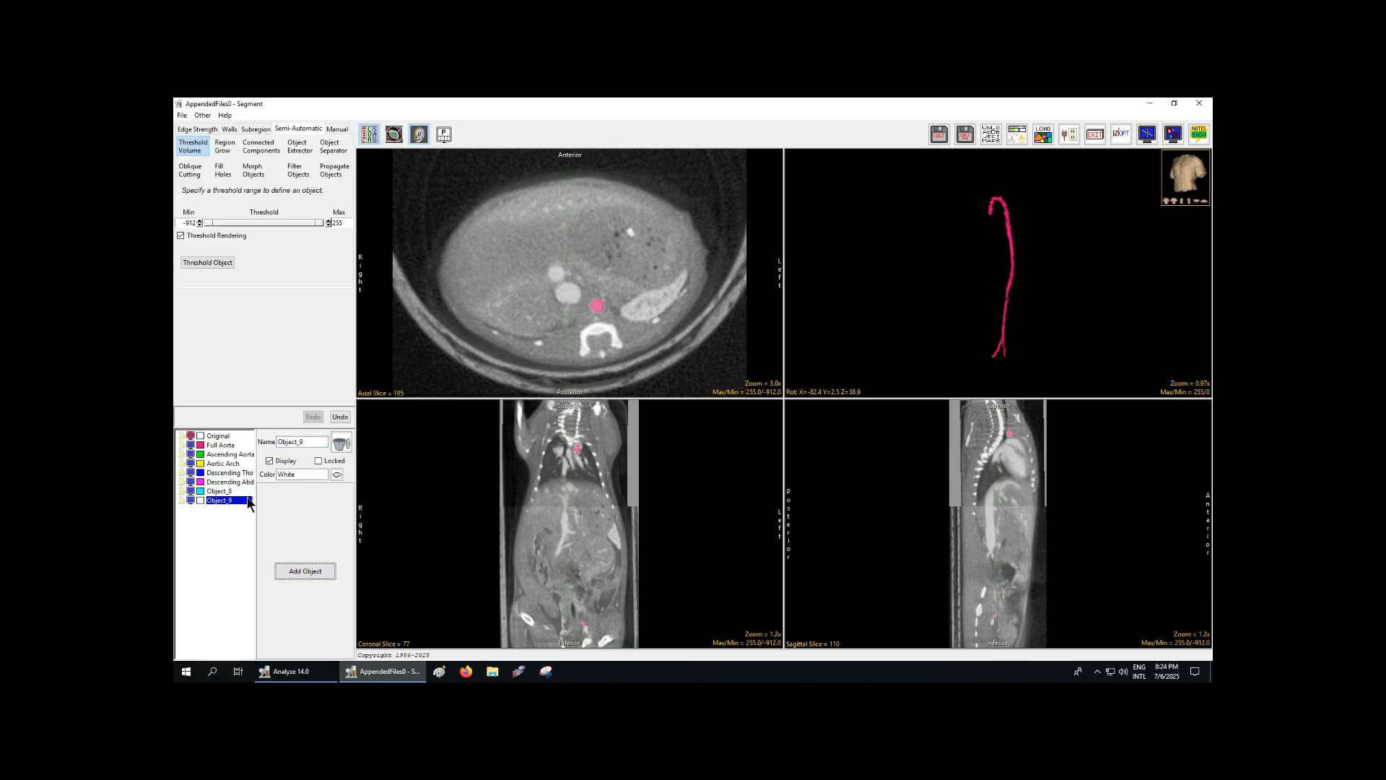
click(224, 491)
drag(309, 445, 252, 444)
text(Superior Renal Ar)
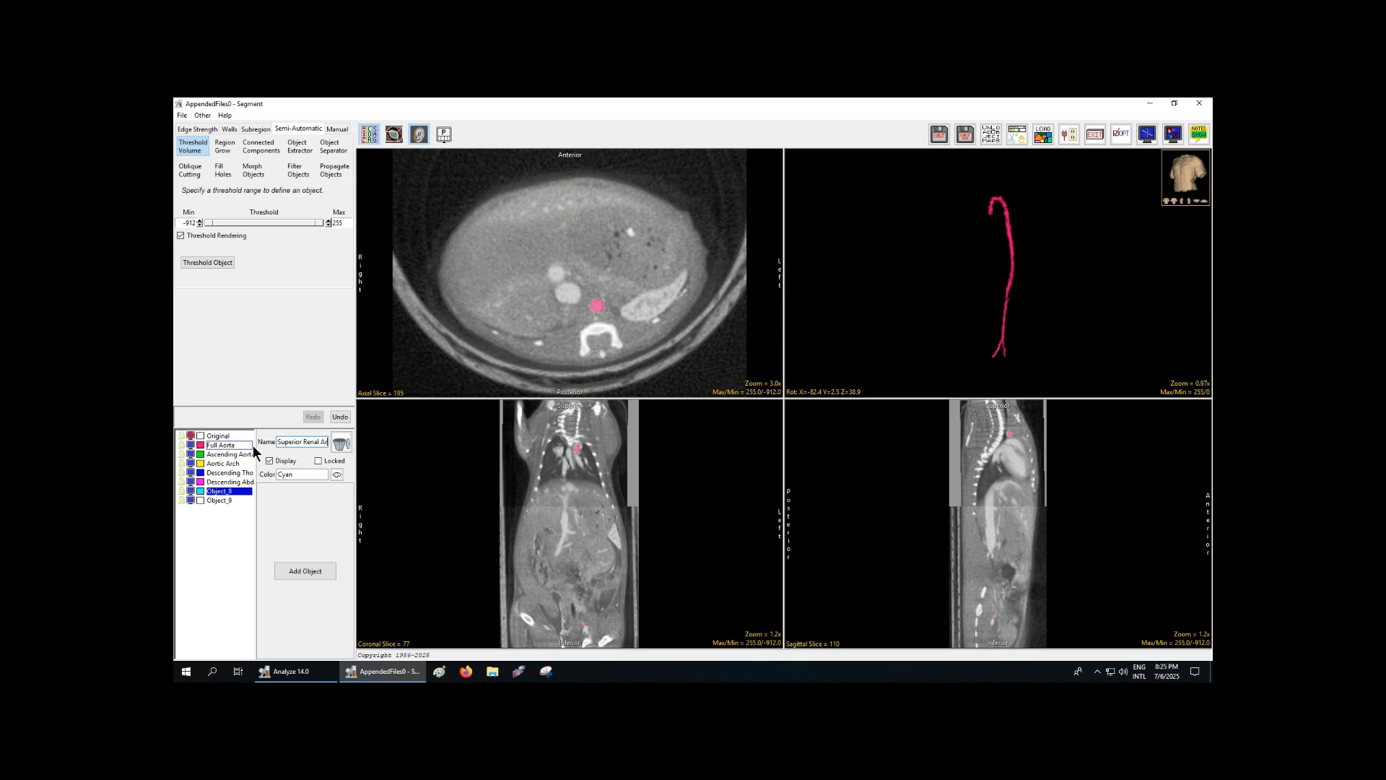
text(teries)
double_click(282, 442)
text(Infra)
Rename the white object as Common Iliac Arteries.
click(215, 498)
double_click(297, 442)
text(Common Iliac Arteries)
key(Return)
Set the Ascending Aorta object's color to red and keep the Aortic Arch object yellow.
click(228, 454)
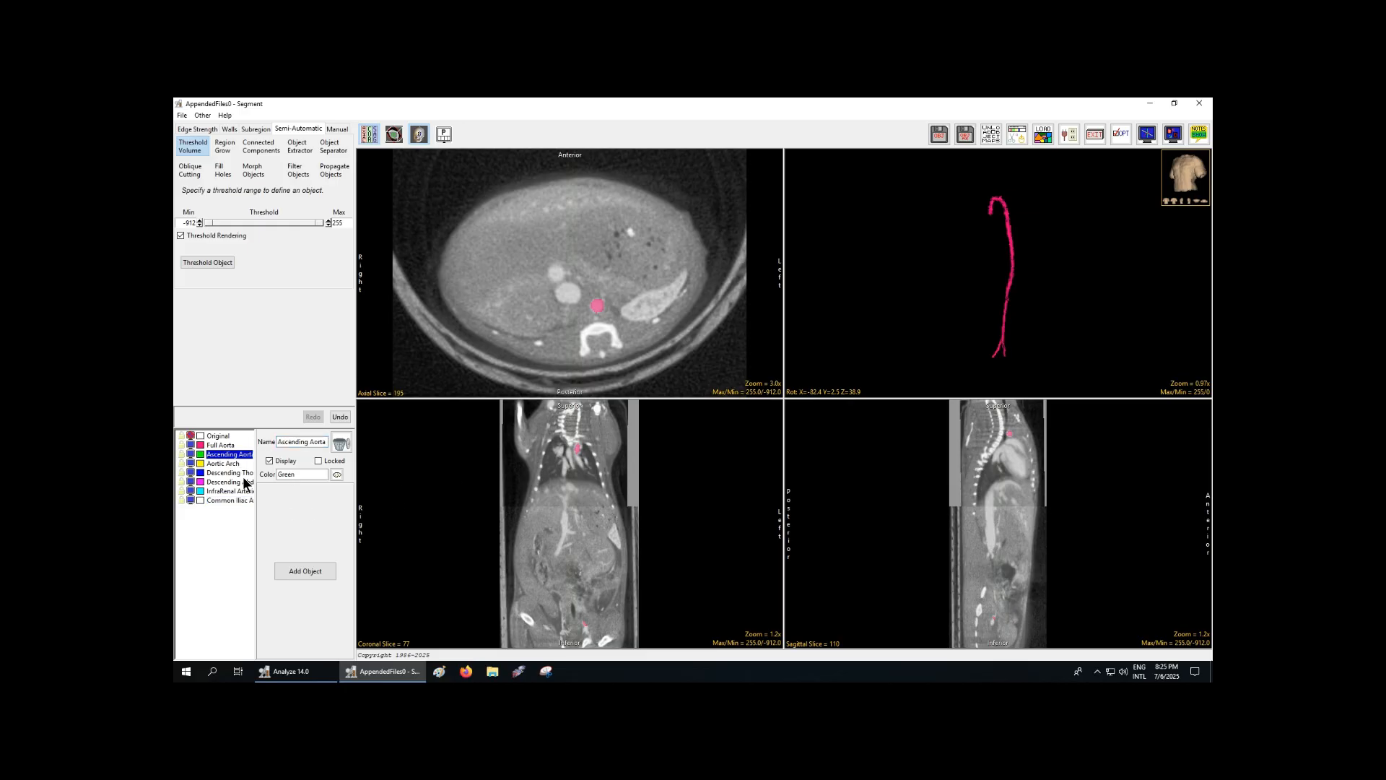
click(336, 475)
click(188, 165)
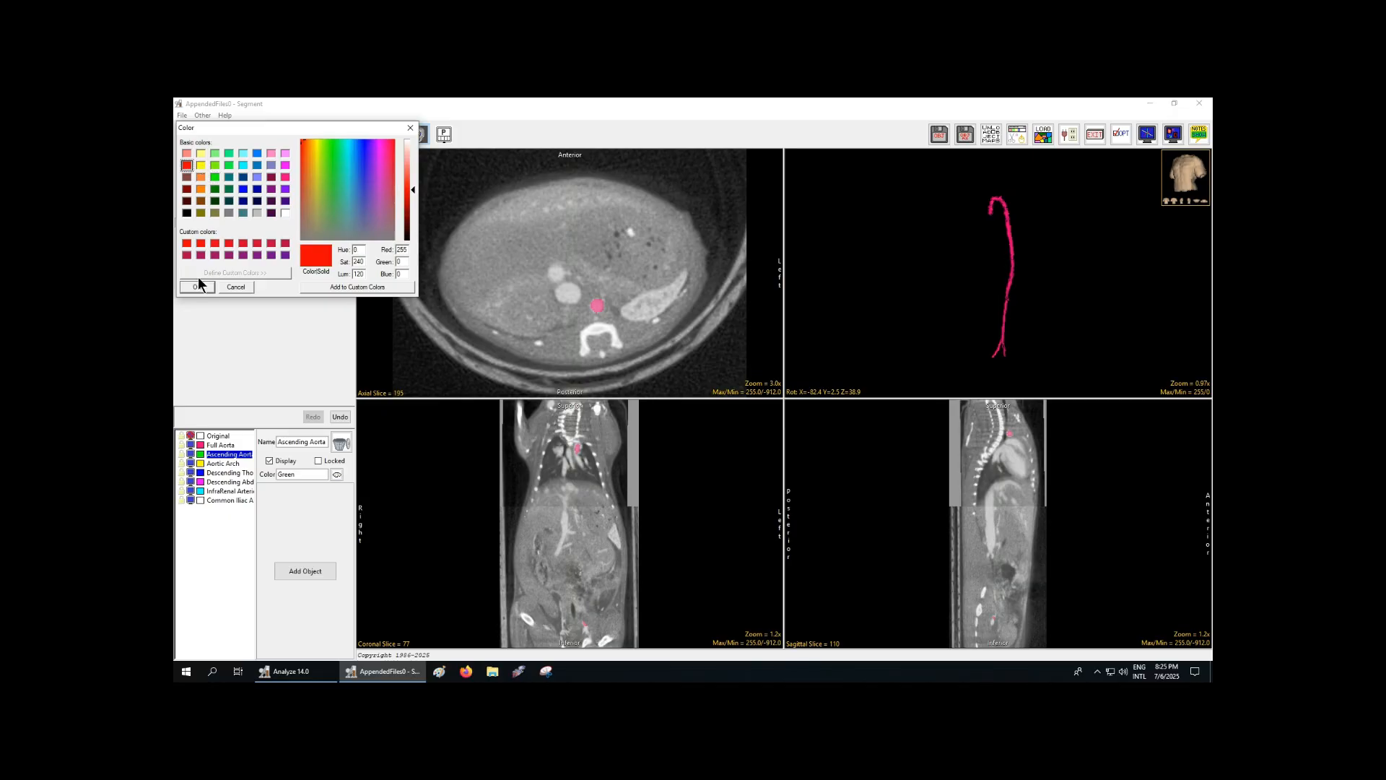
click(196, 287)
click(225, 463)
click(337, 475)
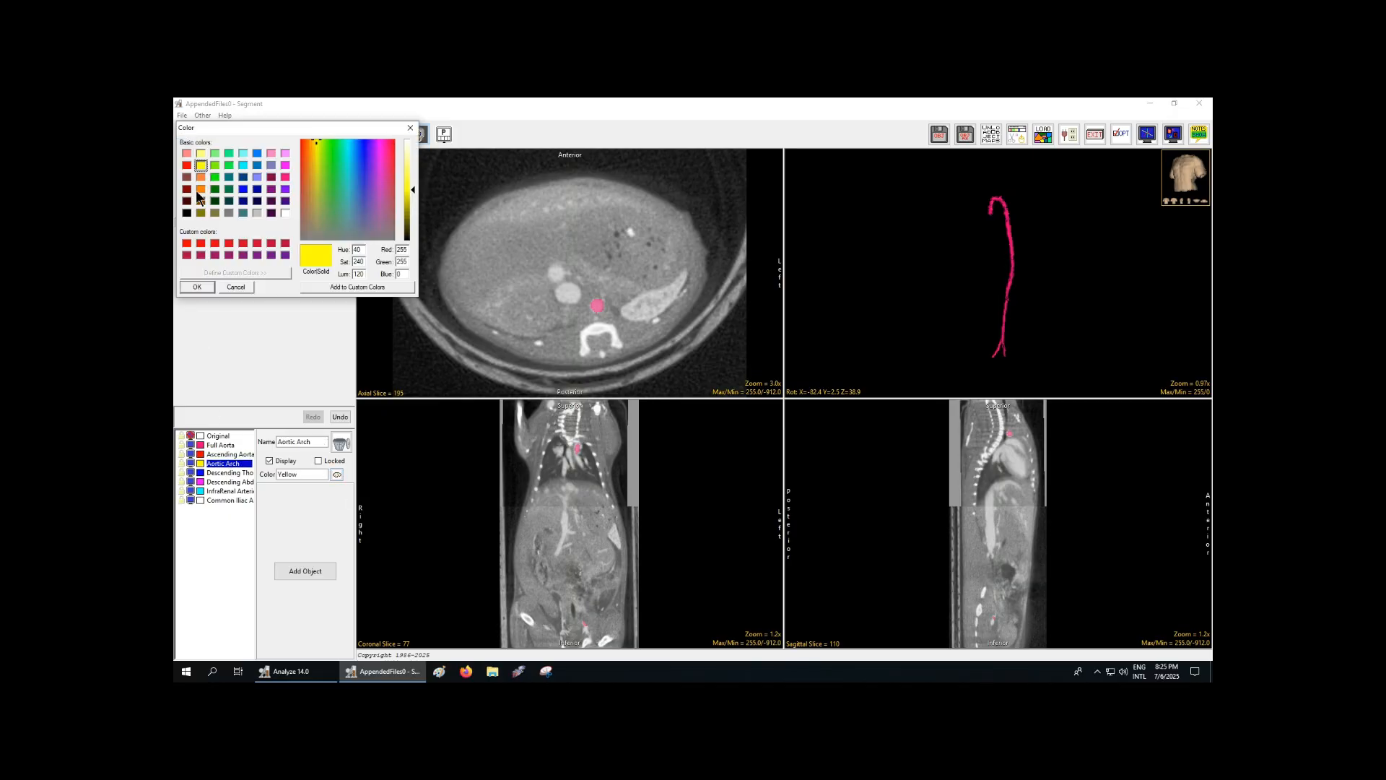
click(204, 286)
Recolor the Ascending Aorta object light red (#ff8080) and the Aortic Arch object red.
click(230, 454)
click(337, 474)
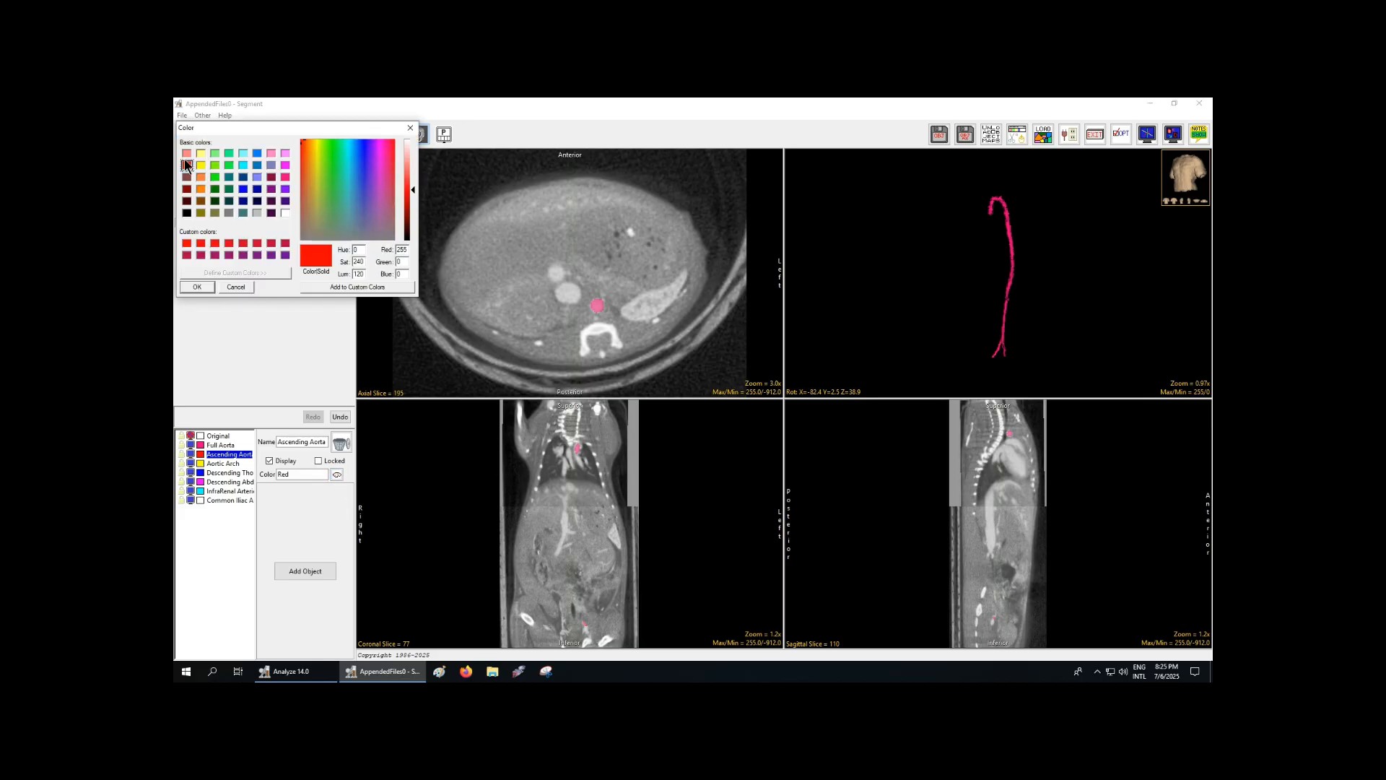
click(186, 153)
click(206, 290)
click(231, 464)
click(337, 474)
click(186, 164)
click(197, 287)
Recolor the Descending Thoracic Aorta object yellow and the Descending Abdominal Aorta object green.
click(226, 473)
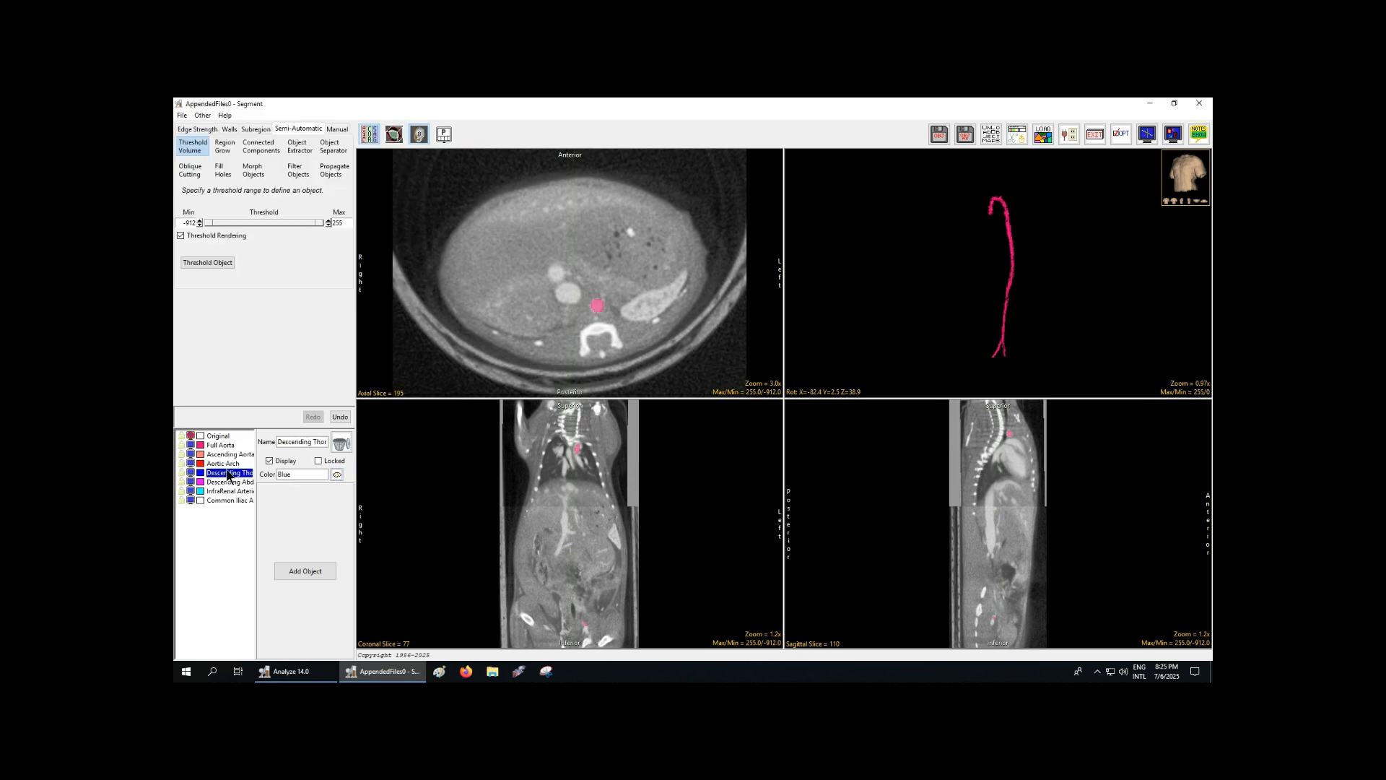
click(337, 474)
click(201, 165)
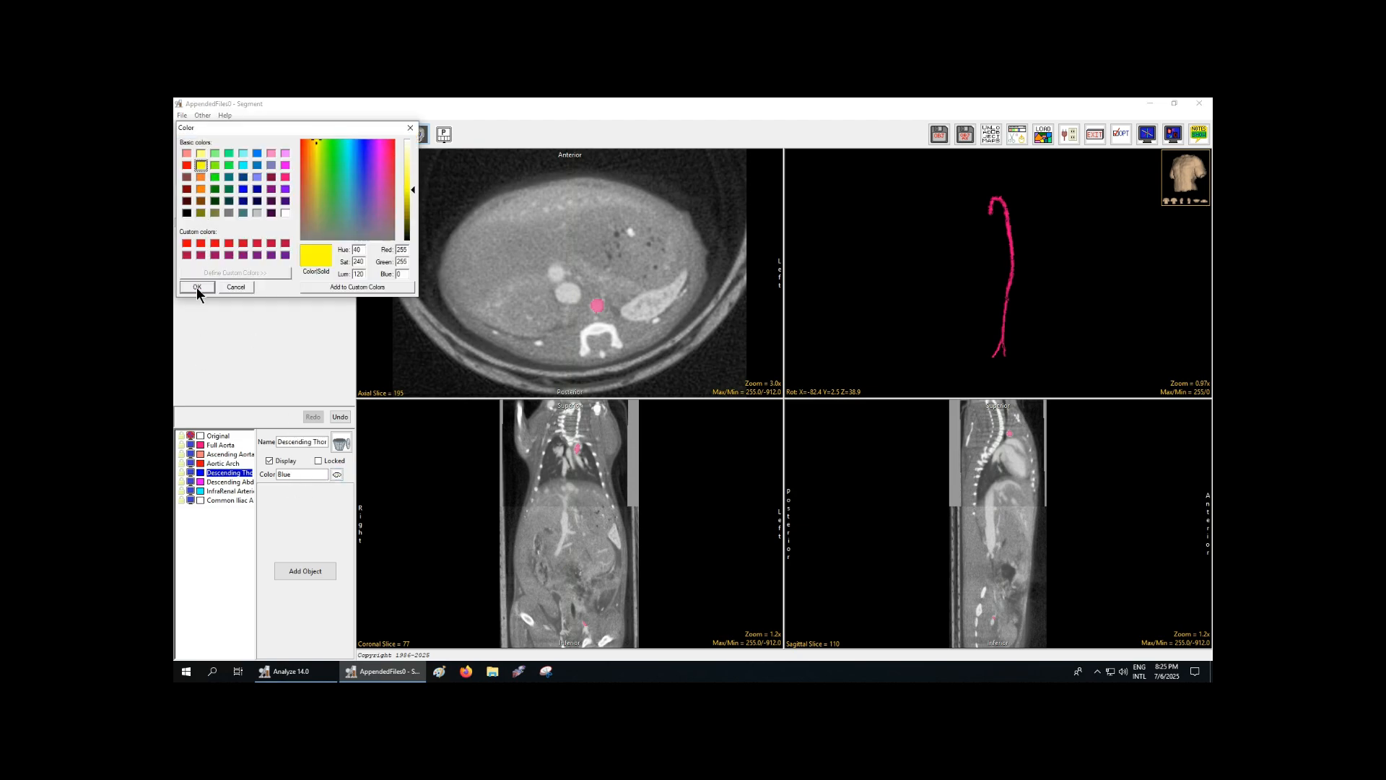
click(197, 288)
click(230, 482)
click(336, 475)
click(229, 166)
click(197, 288)
Recolor the InfraRenal Arteries object medium blue and the Common Iliac Arteries object magenta.
click(229, 491)
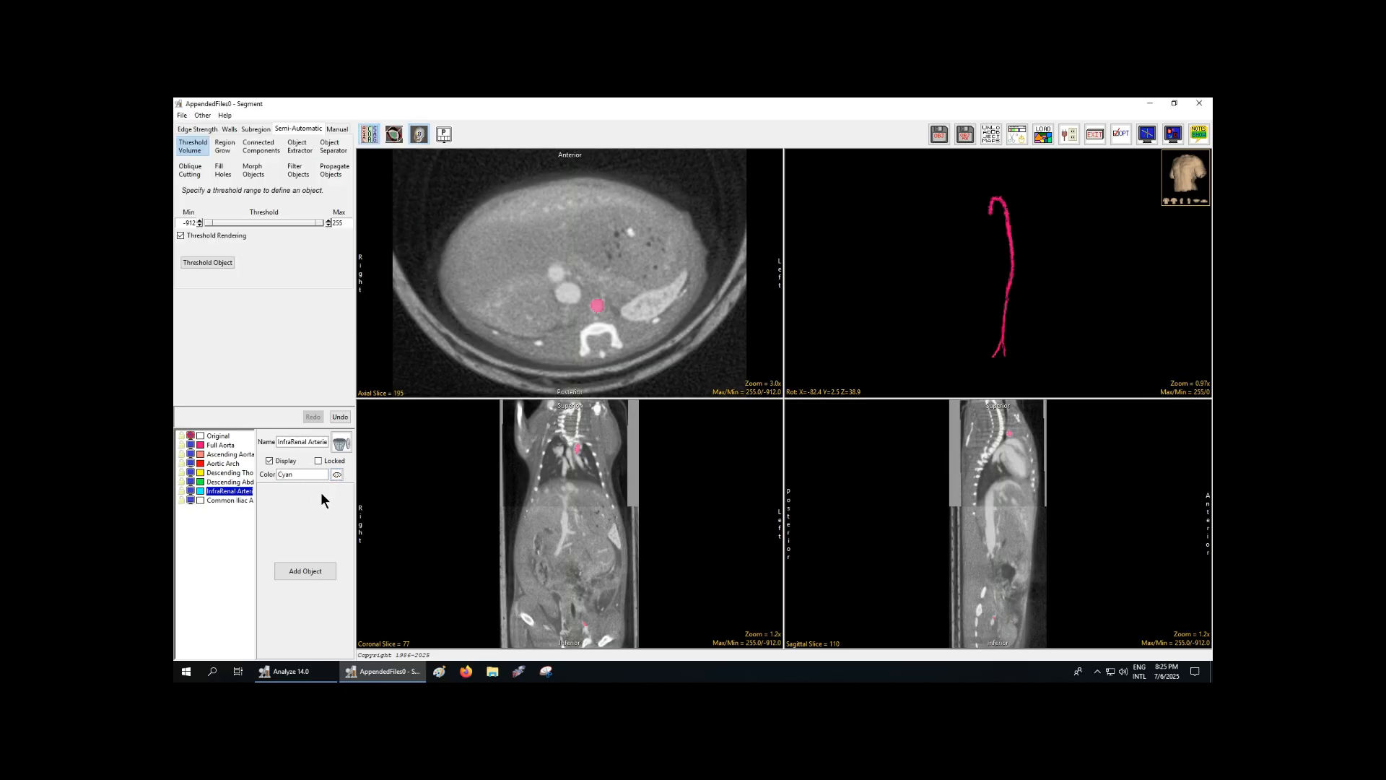
click(336, 475)
click(257, 166)
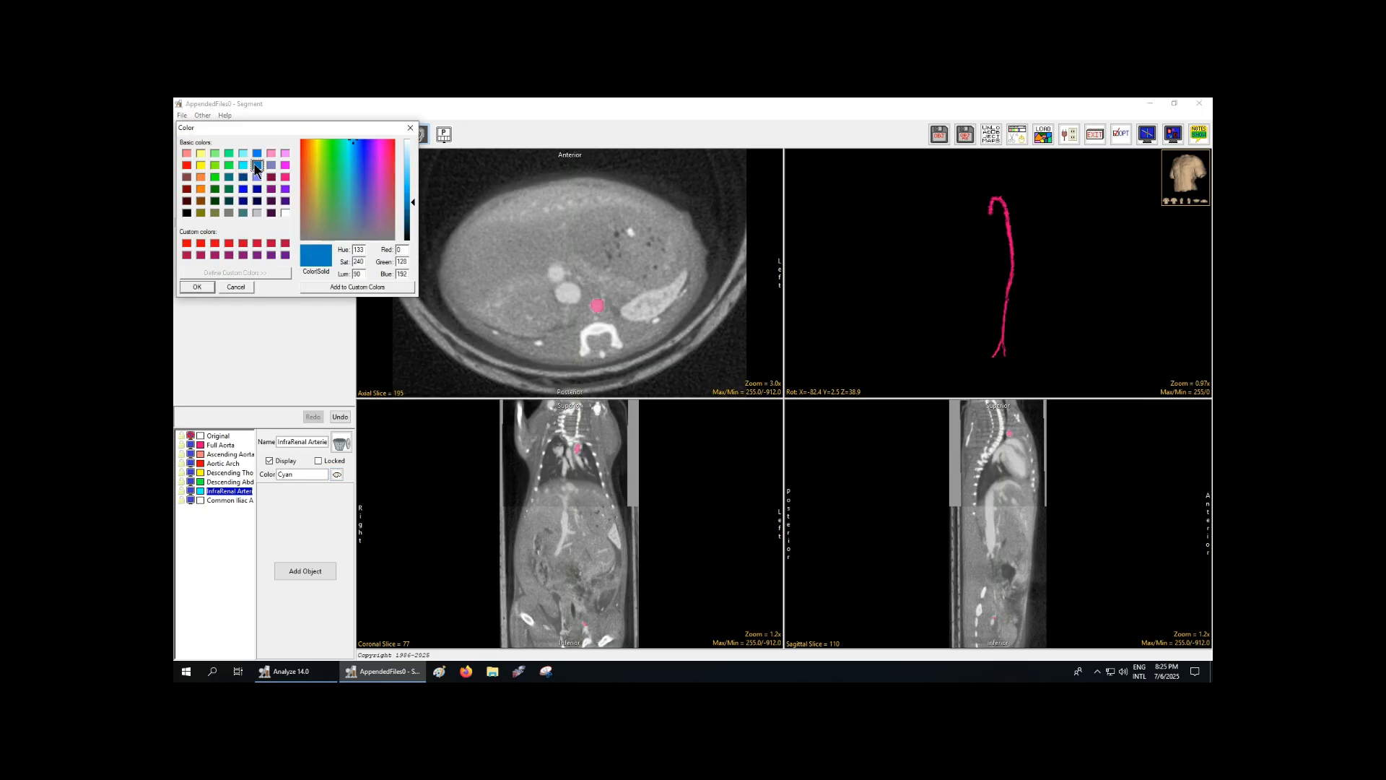
click(205, 286)
click(228, 500)
click(336, 474)
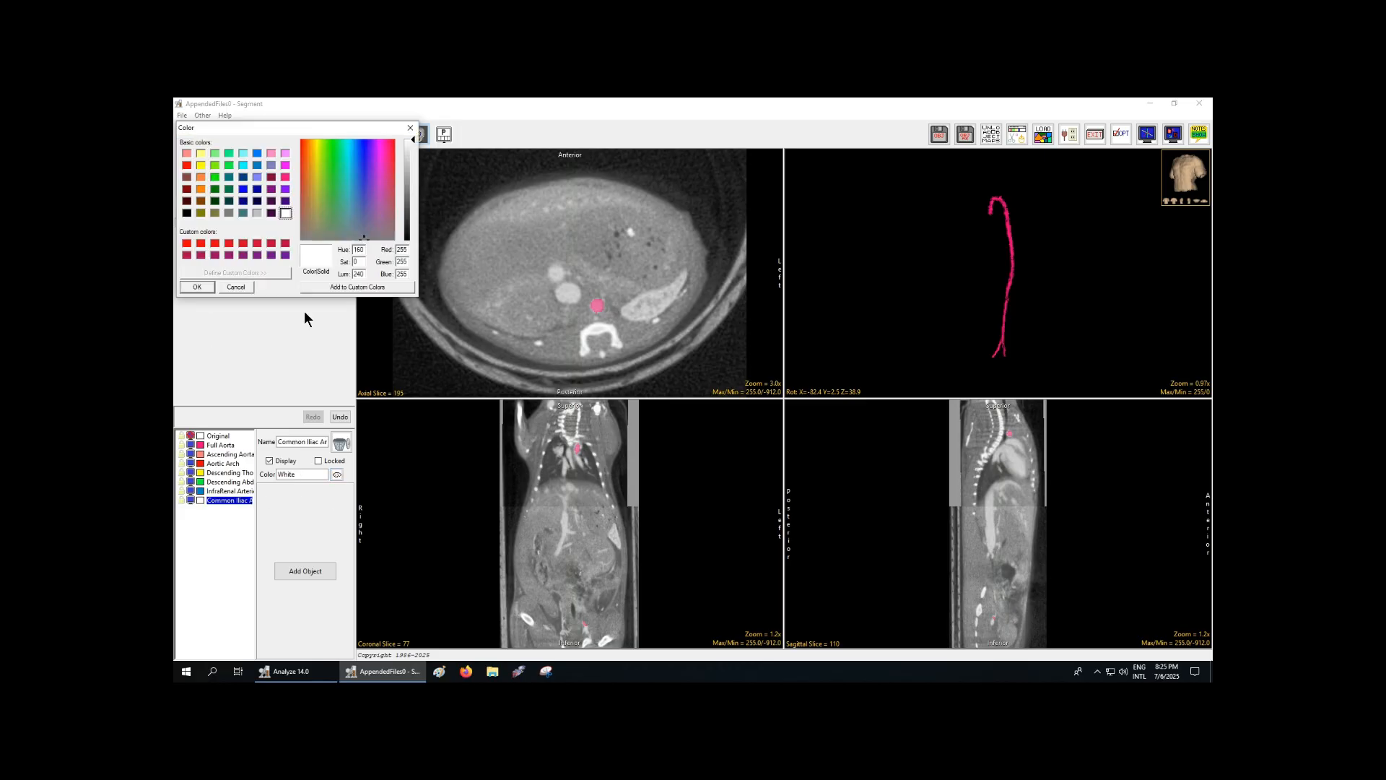
click(285, 166)
click(198, 286)
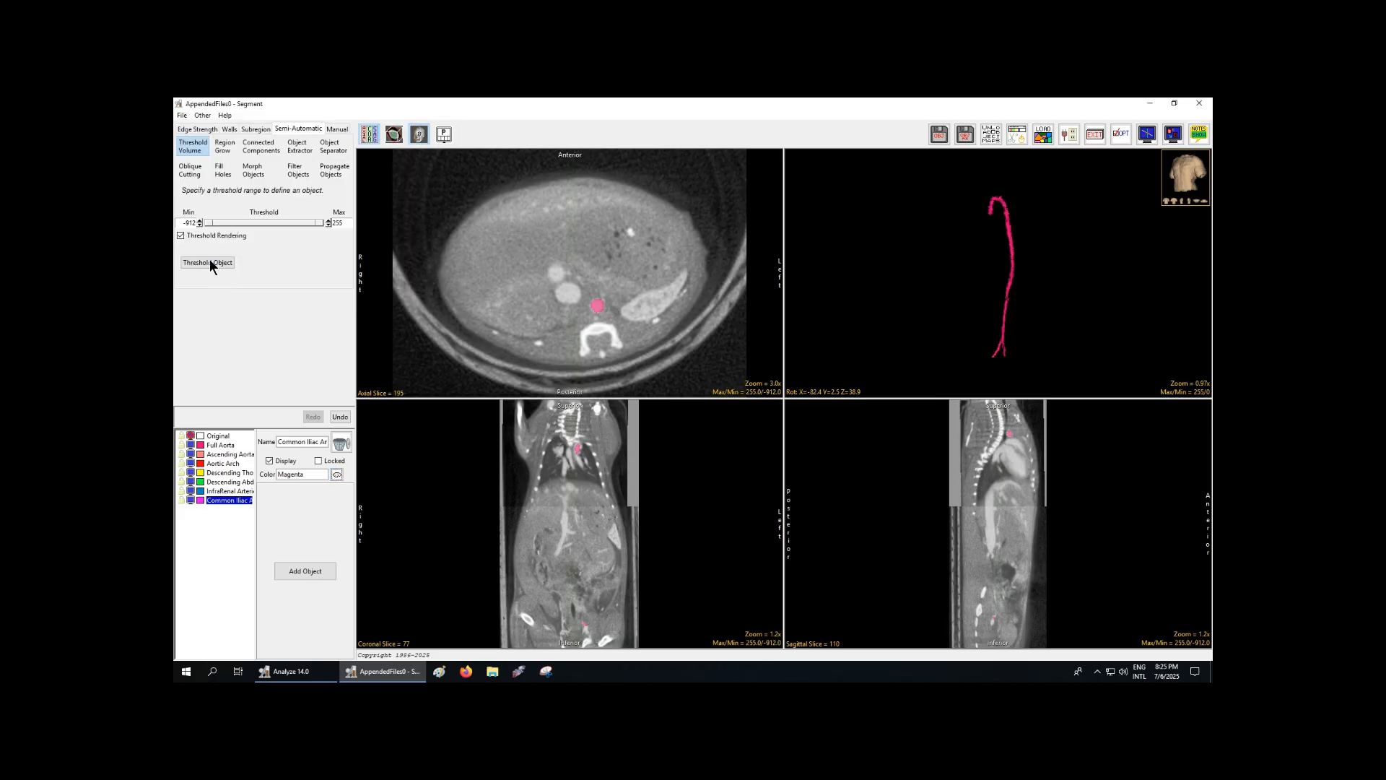
Start Oblique Cutting and place the seed point on the ascending side of the aortic arch in the 3D rendering.
middle_drag(1031, 311, 988, 323)
drag(1178, 385, 1189, 344)
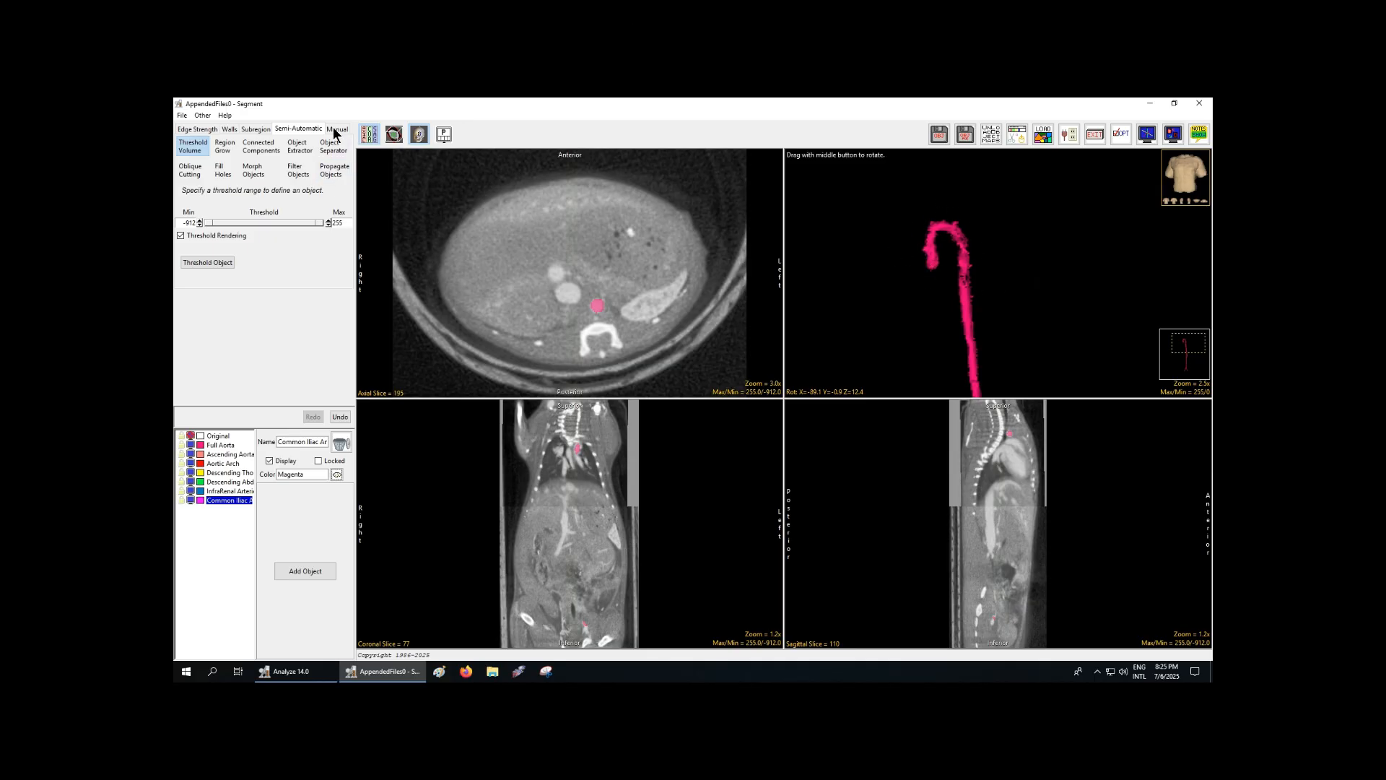
click(333, 173)
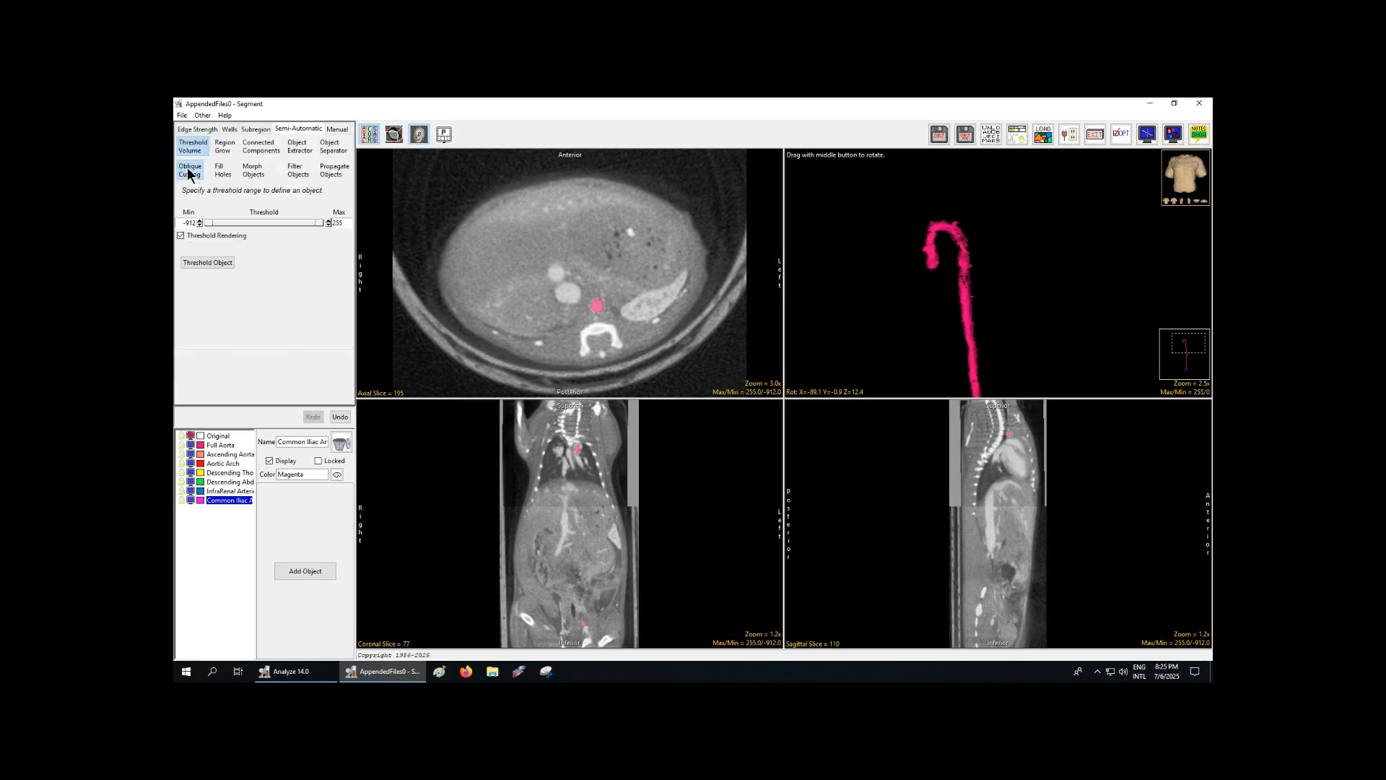
click(188, 172)
middle_drag(999, 253, 948, 253)
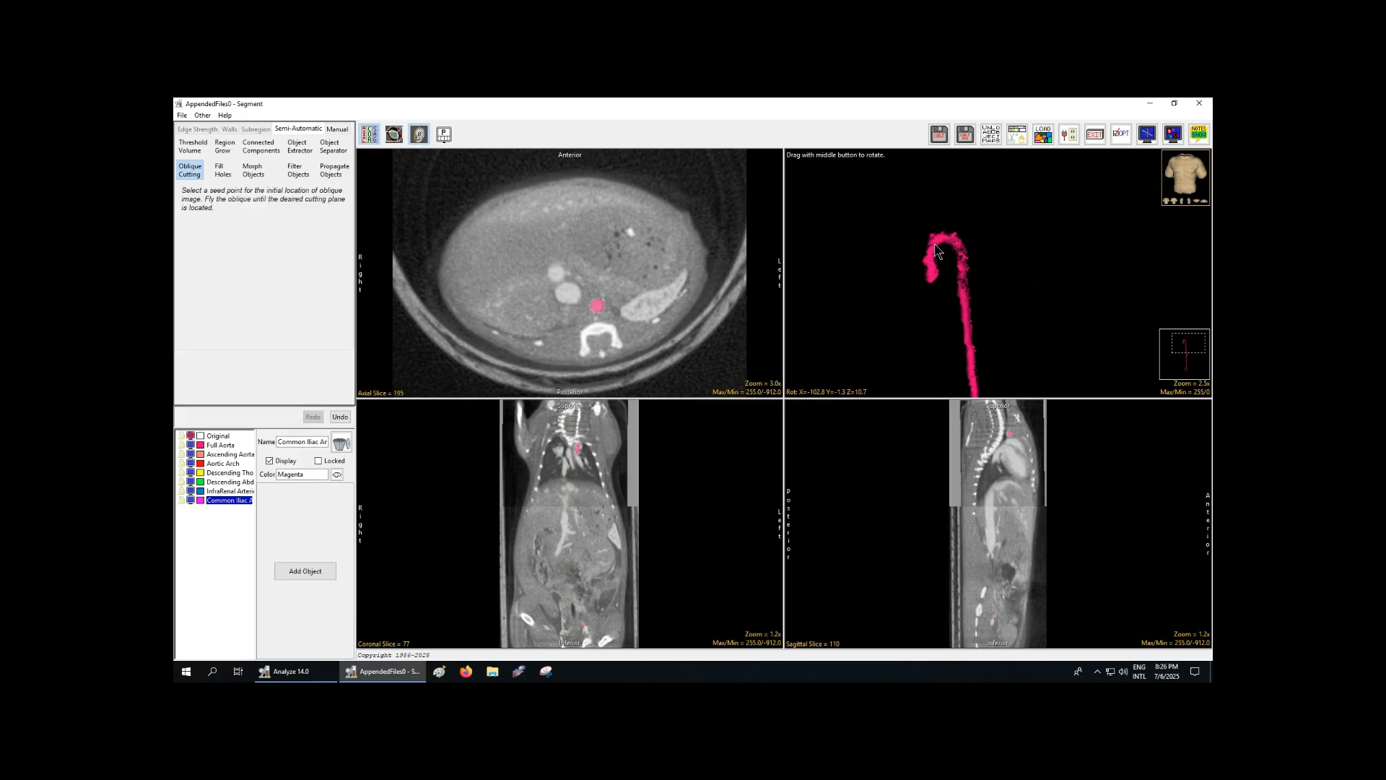
click(936, 250)
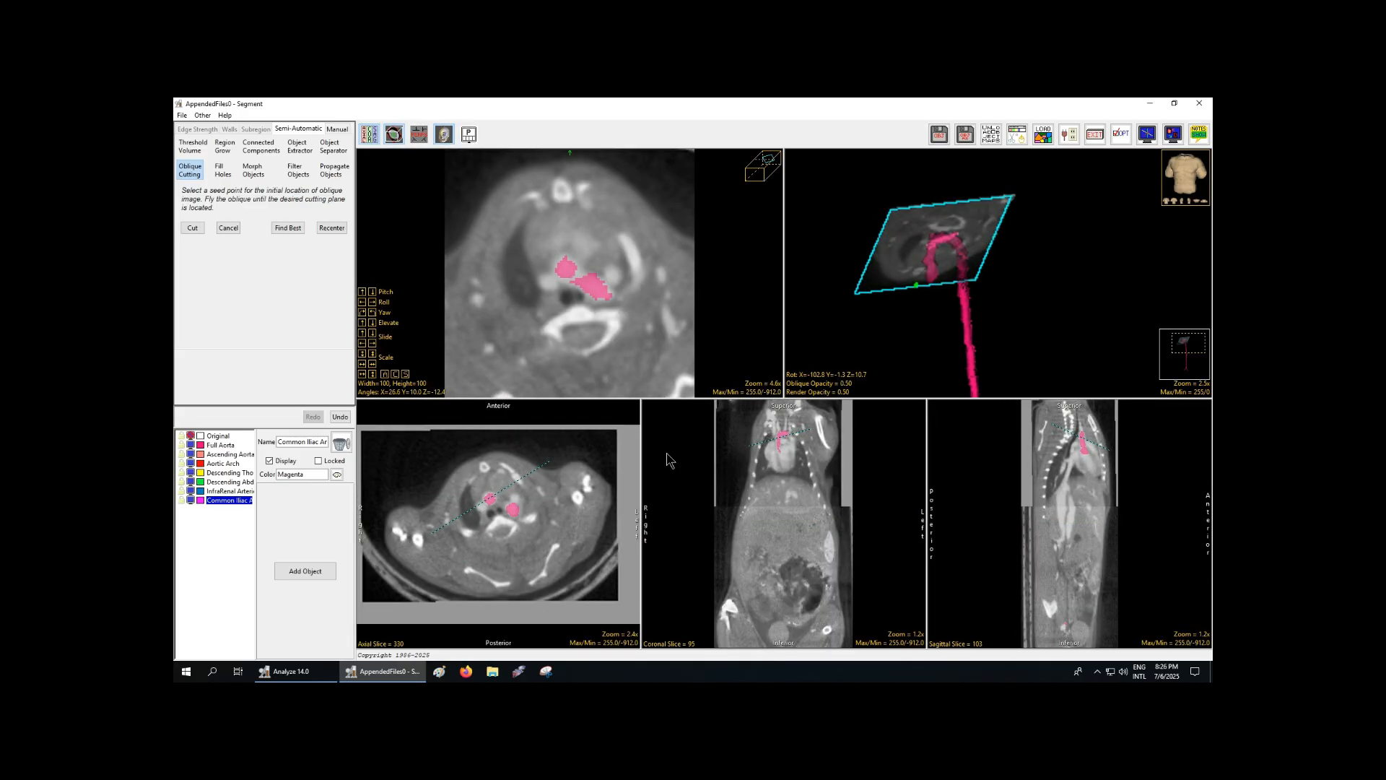
Tilt the oblique cutting plane across the ascending aorta to angles of about X 15, Y -34 and Z 62.
drag(453, 538, 473, 541)
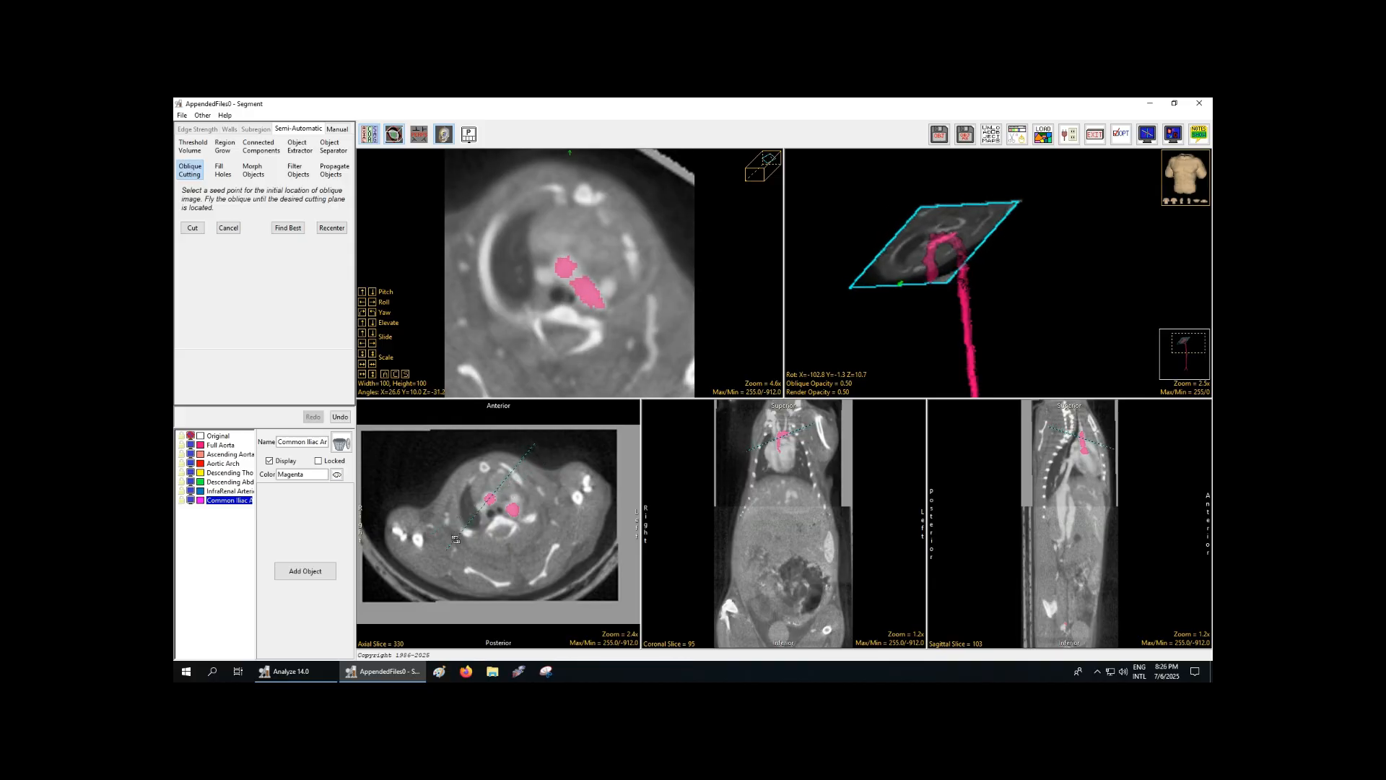
drag(810, 426, 812, 470)
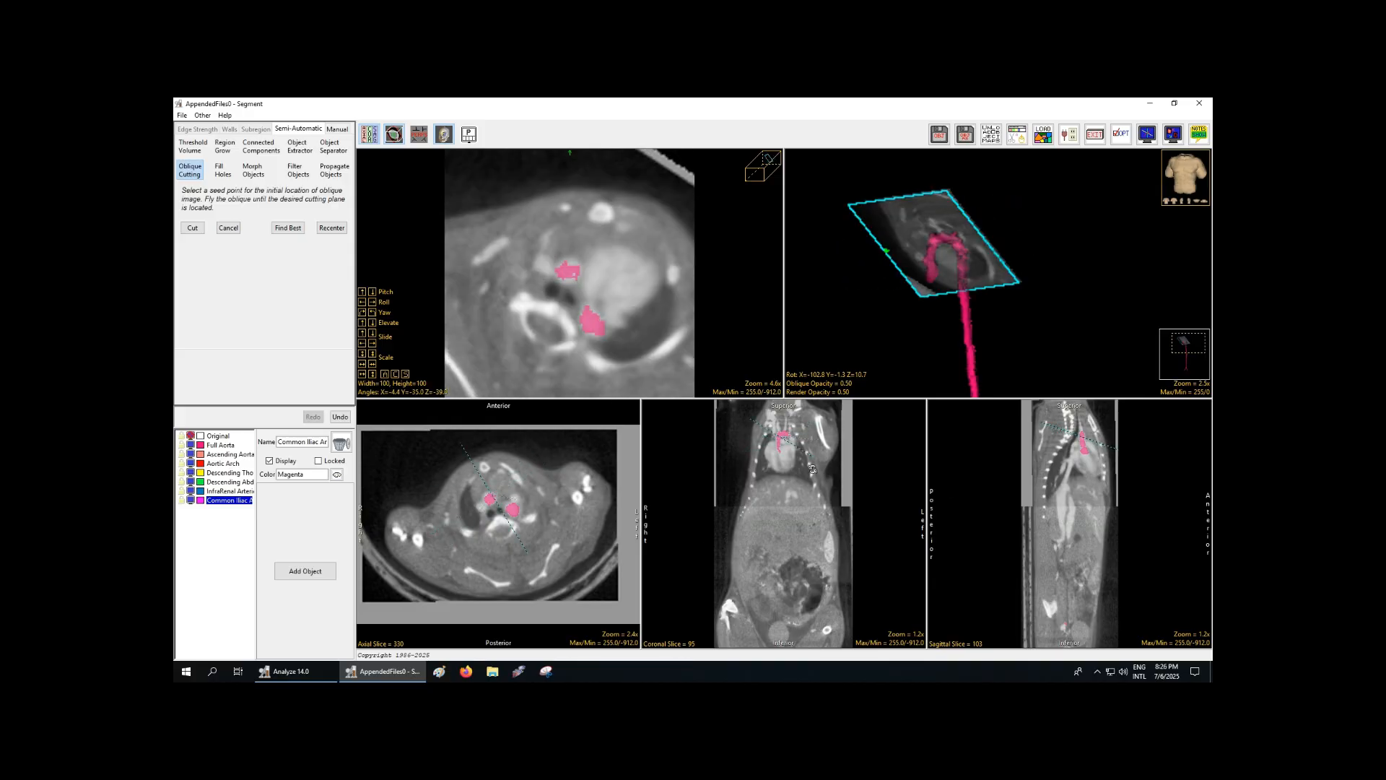
drag(514, 548, 453, 552)
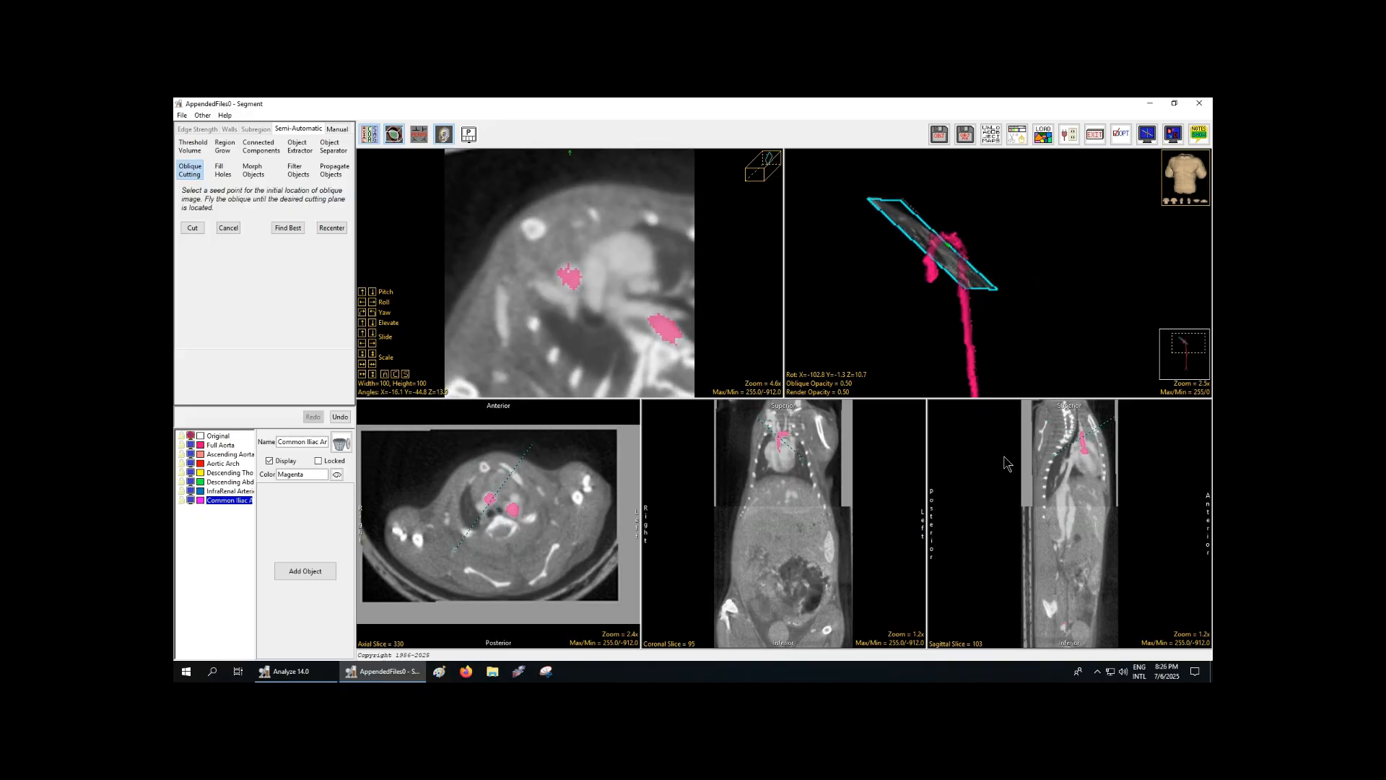
drag(1056, 457, 1055, 438)
drag(501, 453, 523, 461)
Shift the oblique plane in the axial view to the boundary between ascending aorta and arch, checking slices around 330 to 339.
scroll(535, 567, up, 9)
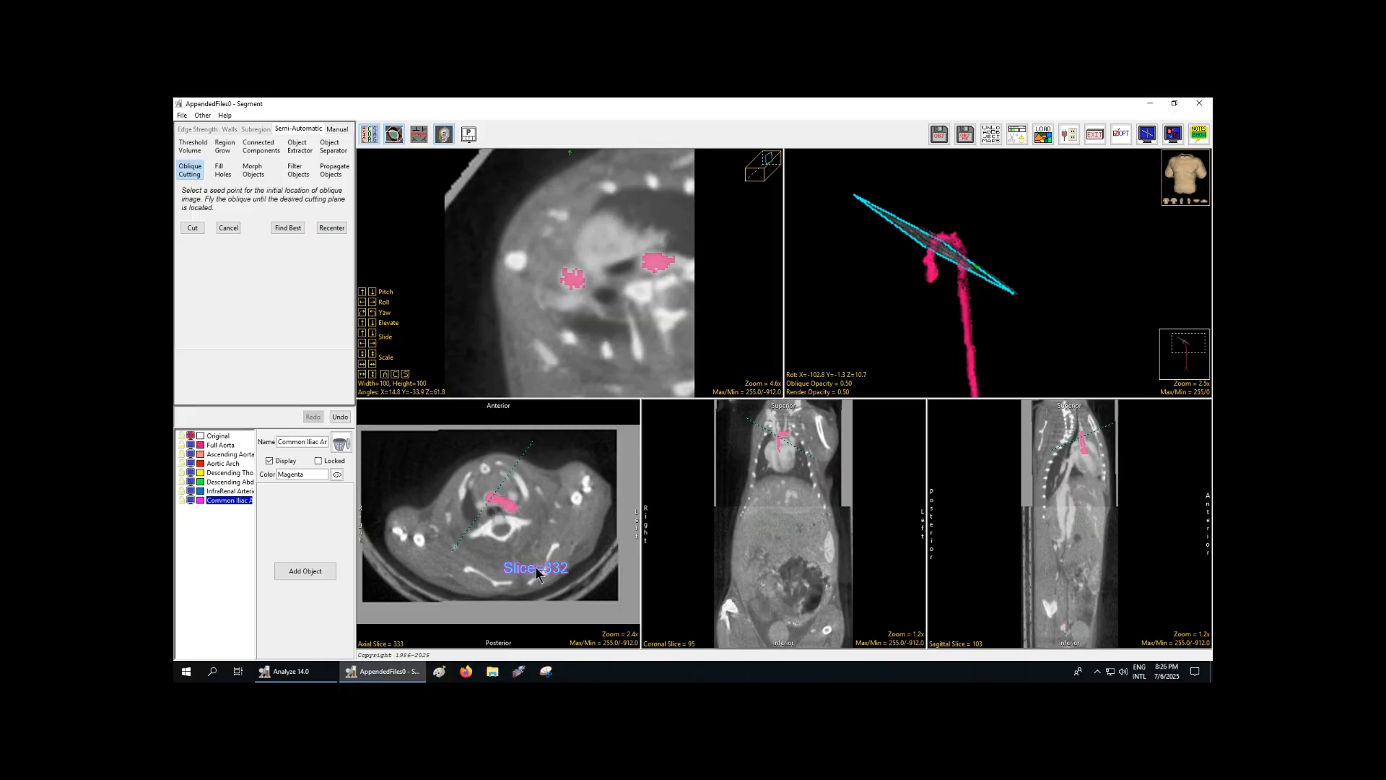
drag(484, 493, 490, 502)
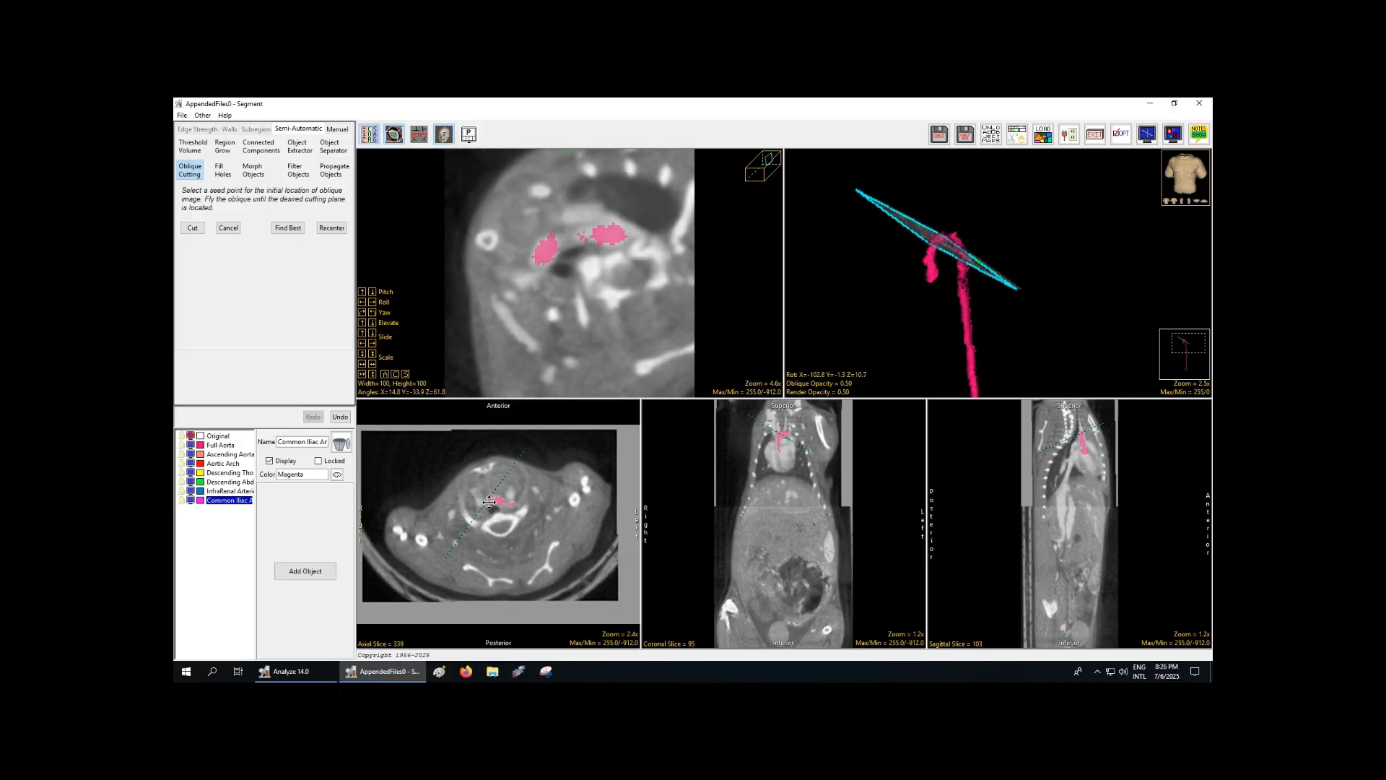
scroll(578, 567, down, 2)
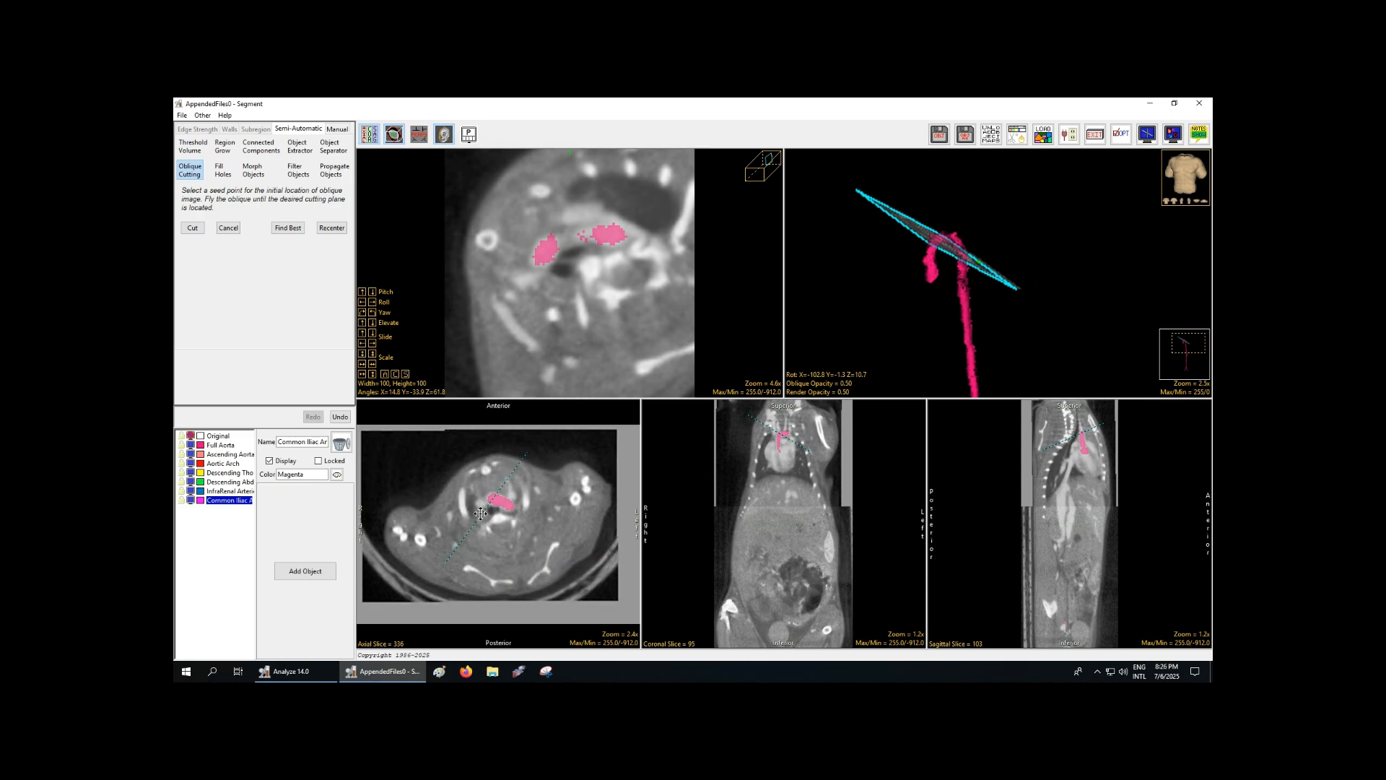
scroll(510, 552, up, 2)
drag(487, 508, 482, 508)
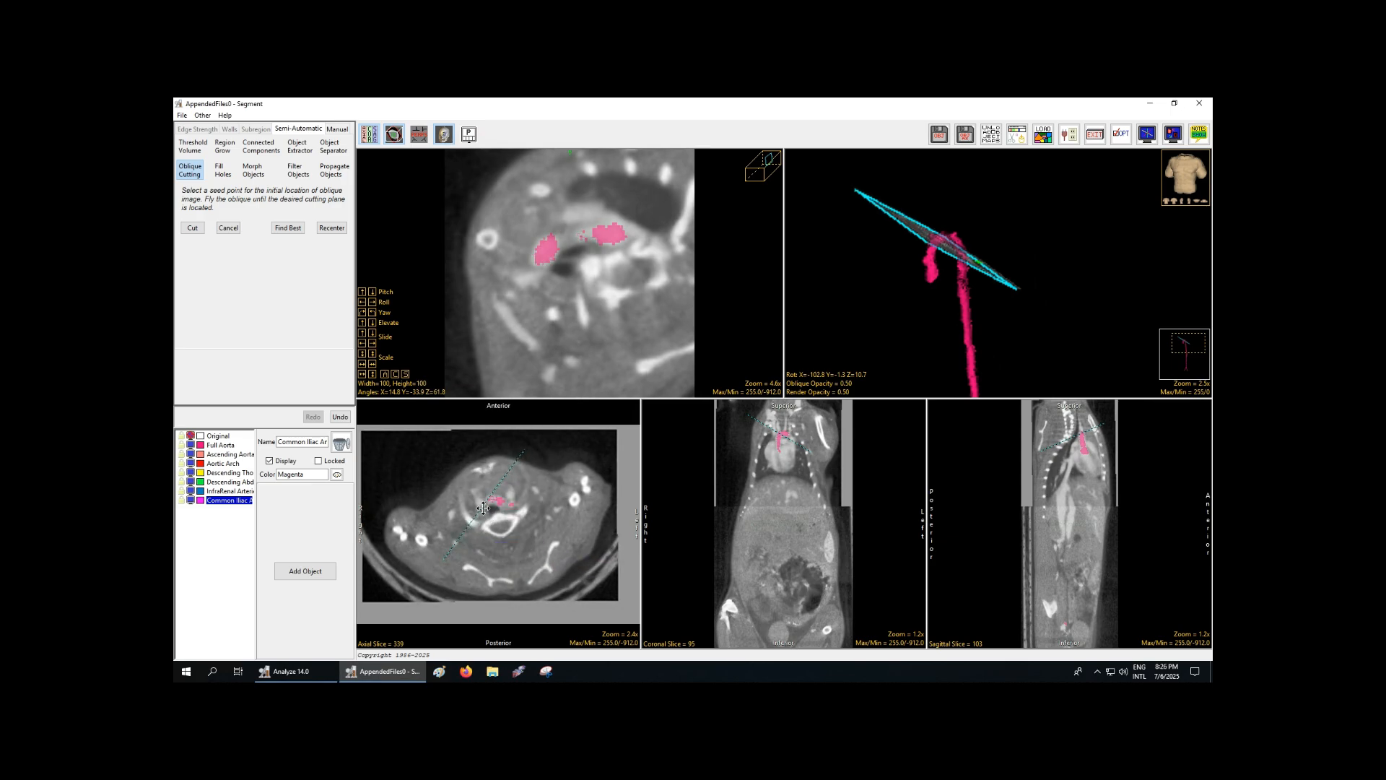
scroll(541, 552, down, 3)
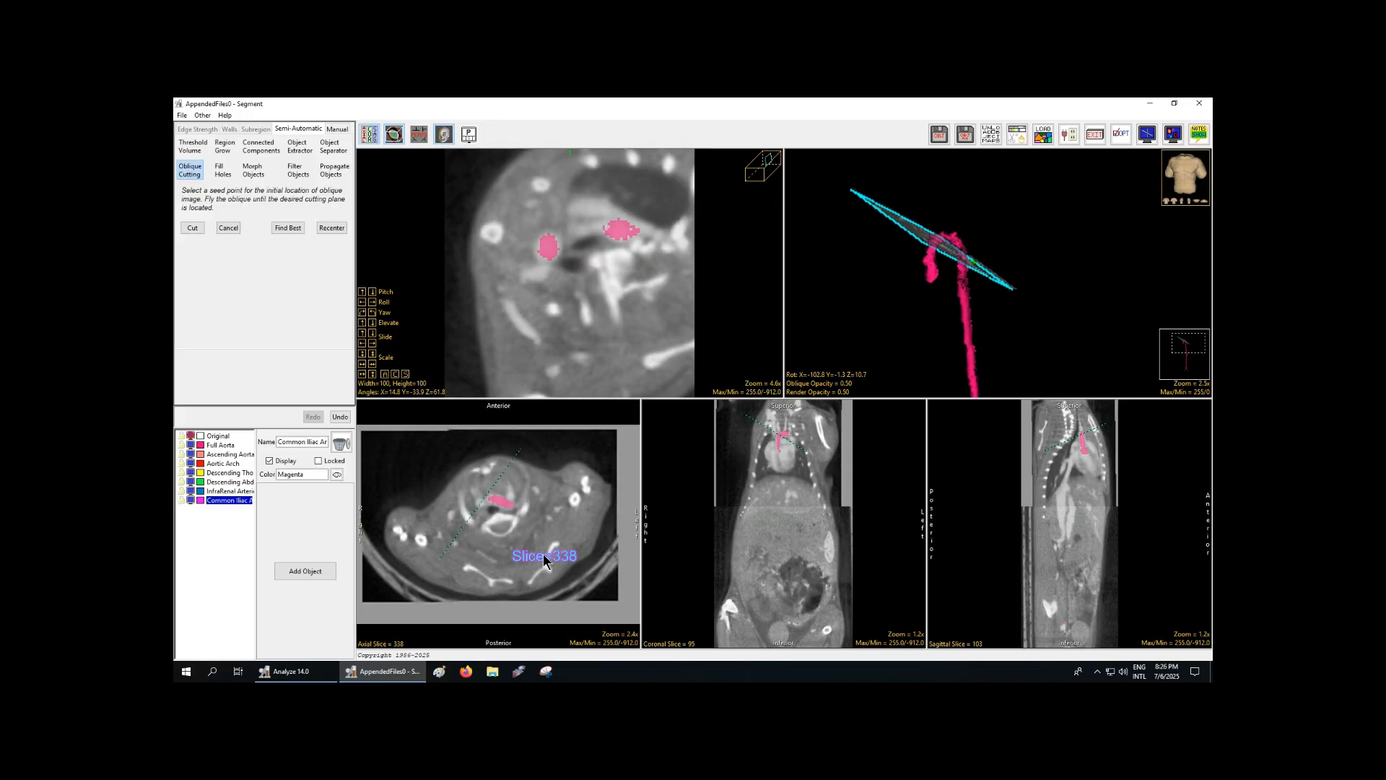
scroll(537, 552, up, 1)
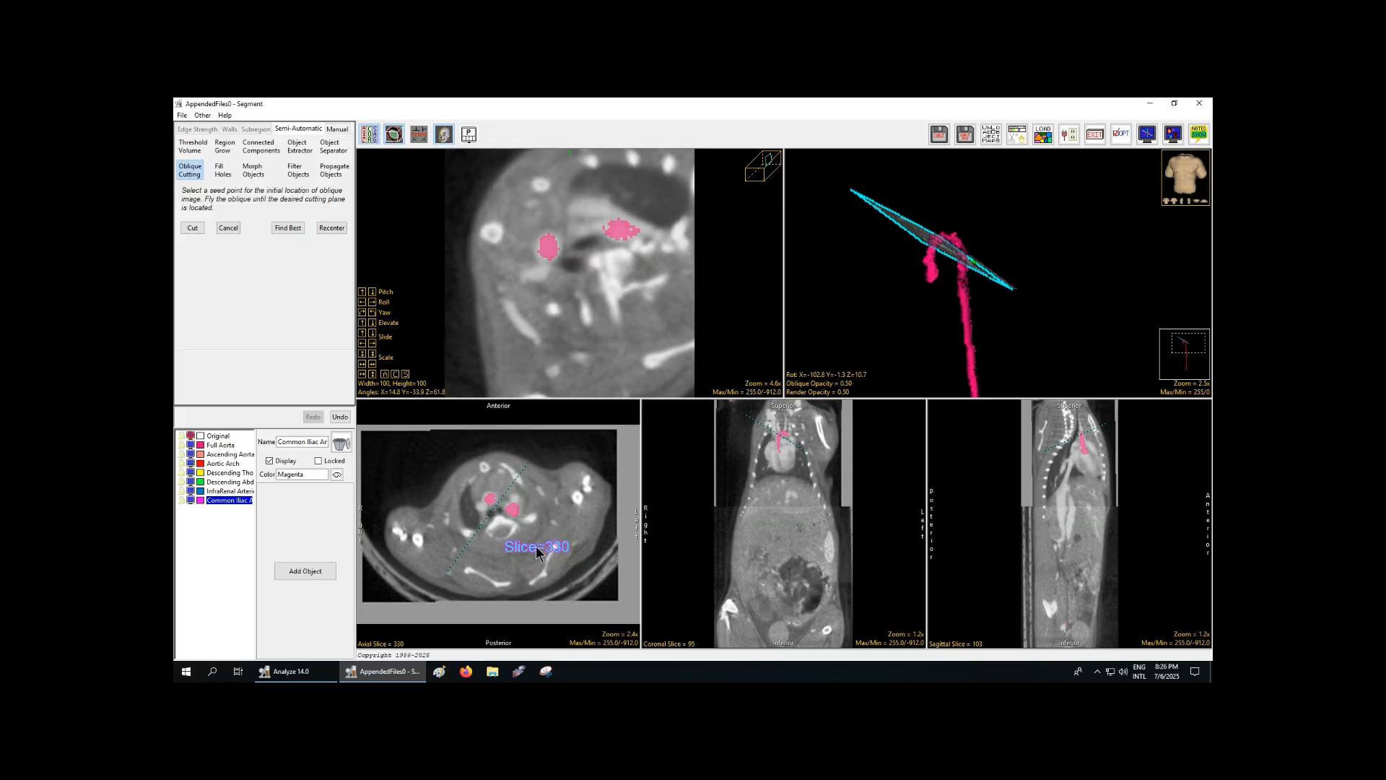
Cut the aorta at the oblique plane, assigning the ascending portion to the Ascending Aorta object.
click(228, 457)
click(199, 227)
middle_drag(1028, 300, 1002, 281)
click(396, 134)
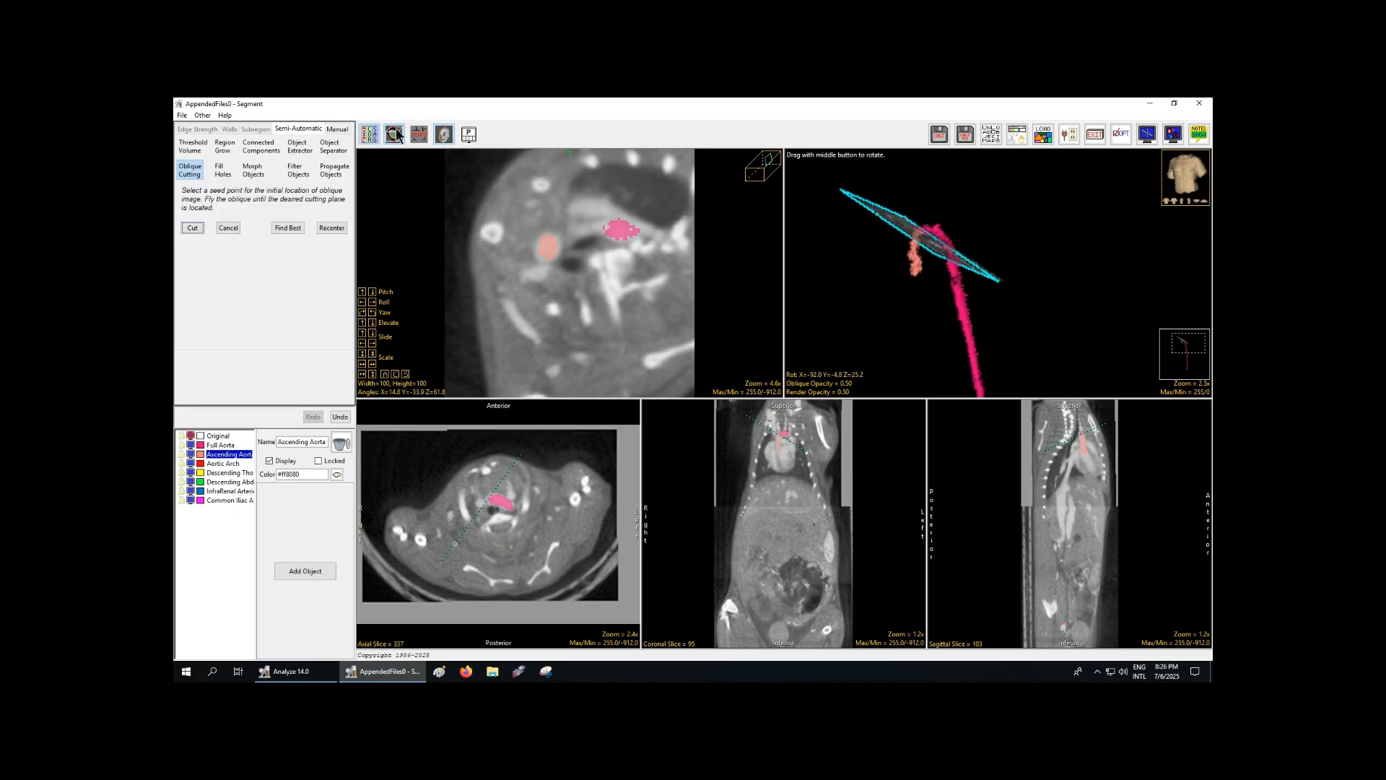
Inspect the ascending cut in the 3D rendering, clear that plane, and seed a new oblique plane on the descending side of the arch.
click(396, 135)
middle_drag(972, 242, 945, 257)
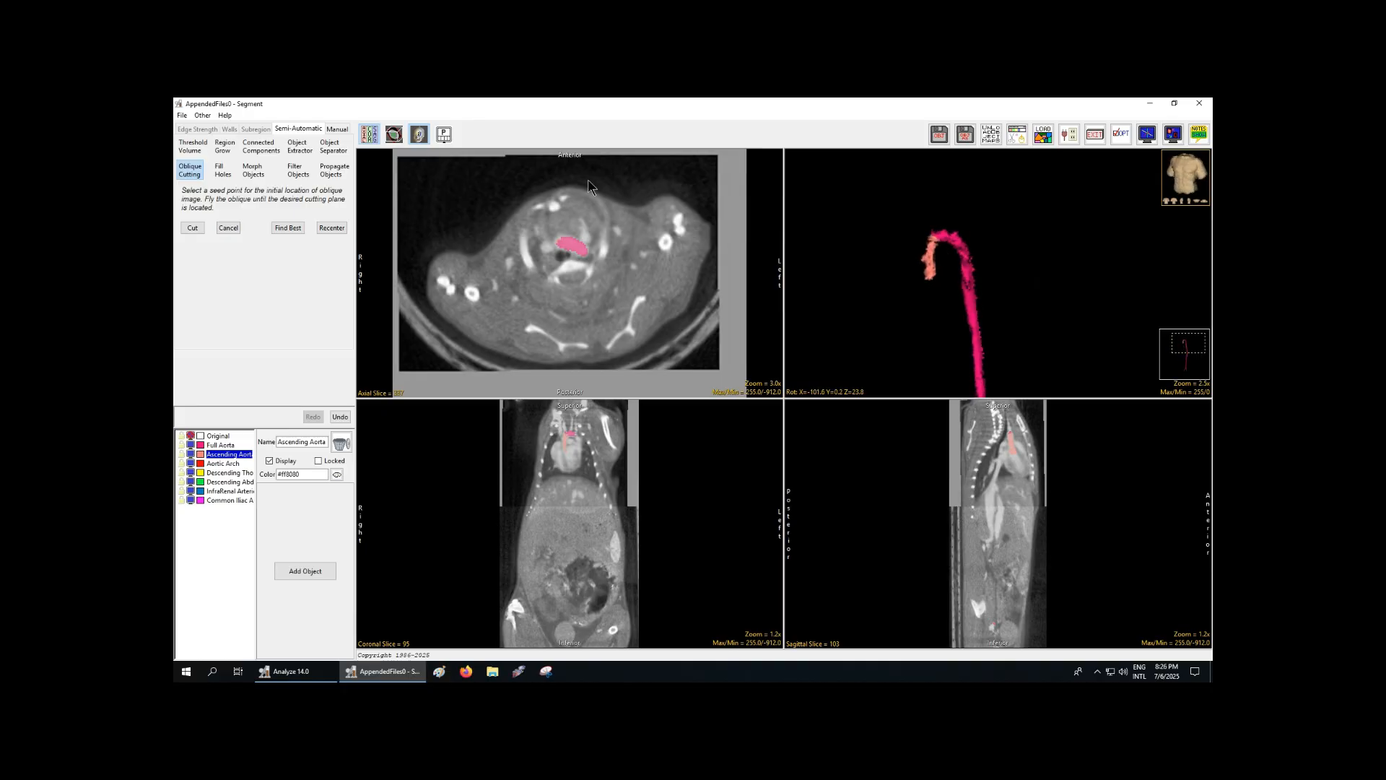
click(415, 134)
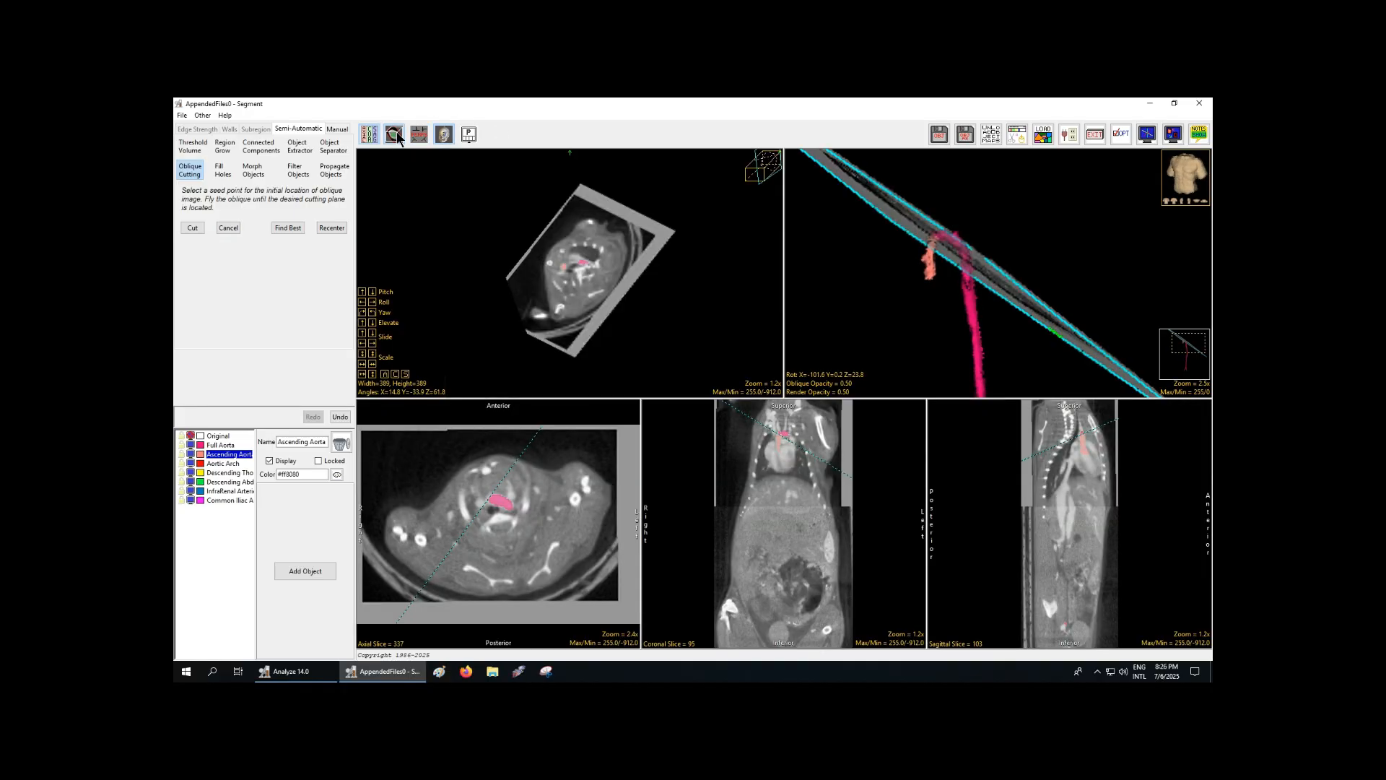
click(228, 228)
middle_drag(1019, 282, 964, 246)
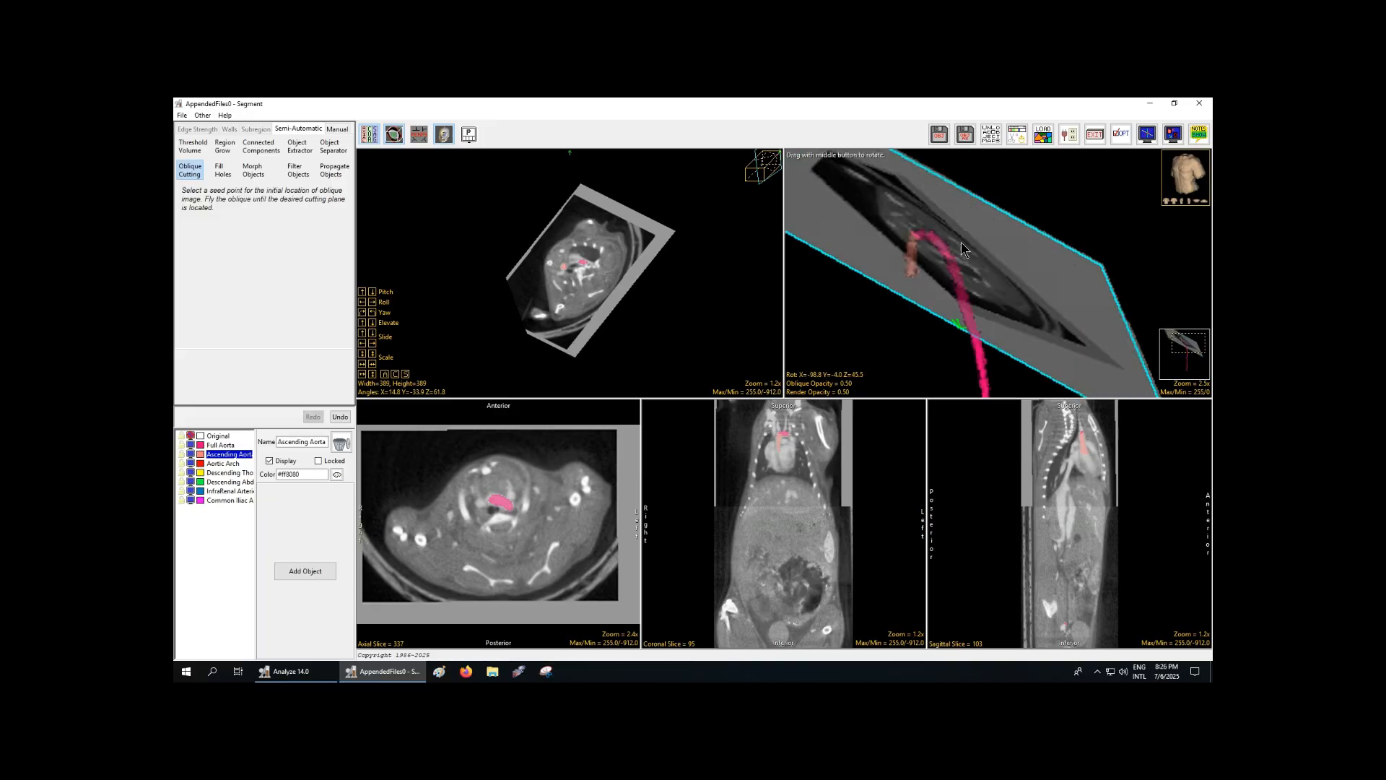
click(936, 244)
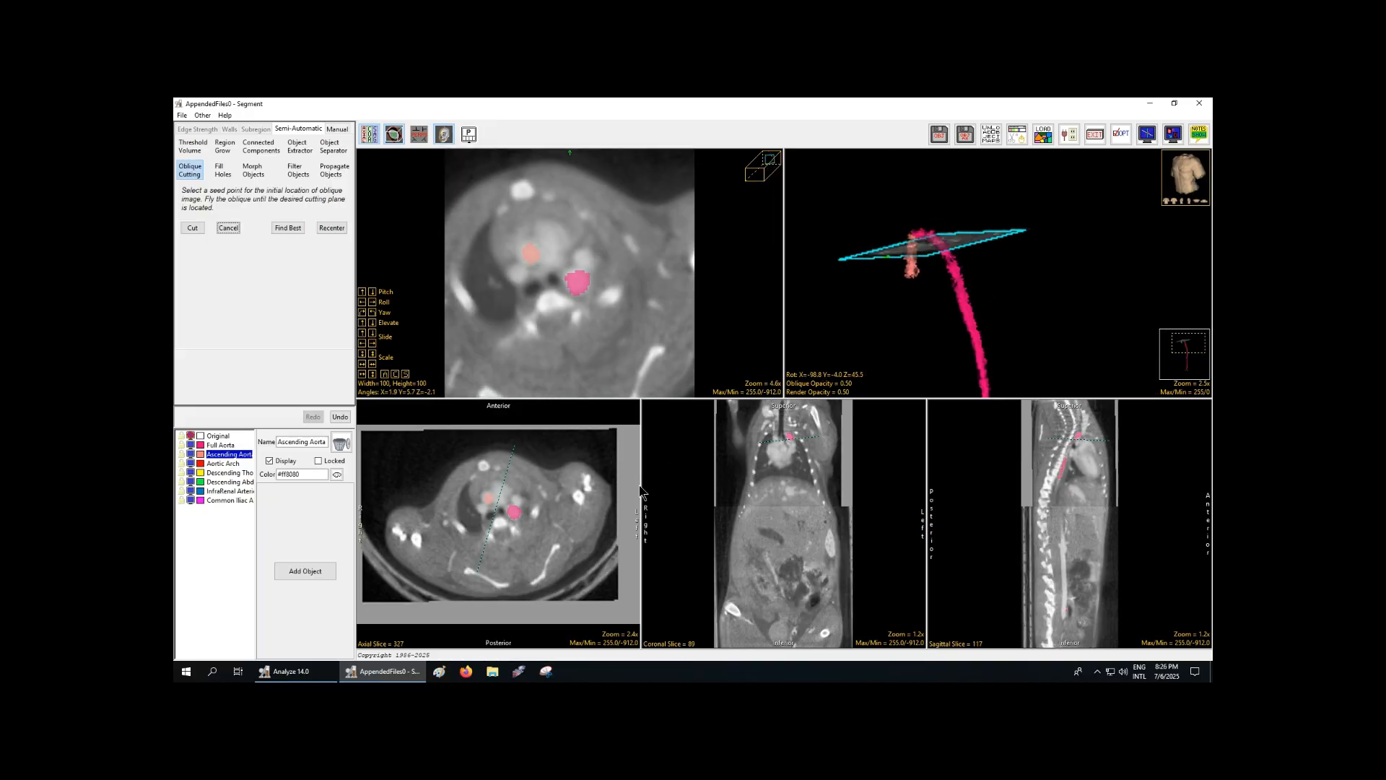
Tilt the oblique cutting plane across the descending side of the arch to angles of about X 5, Y 32 and Z 31.
drag(513, 455, 538, 459)
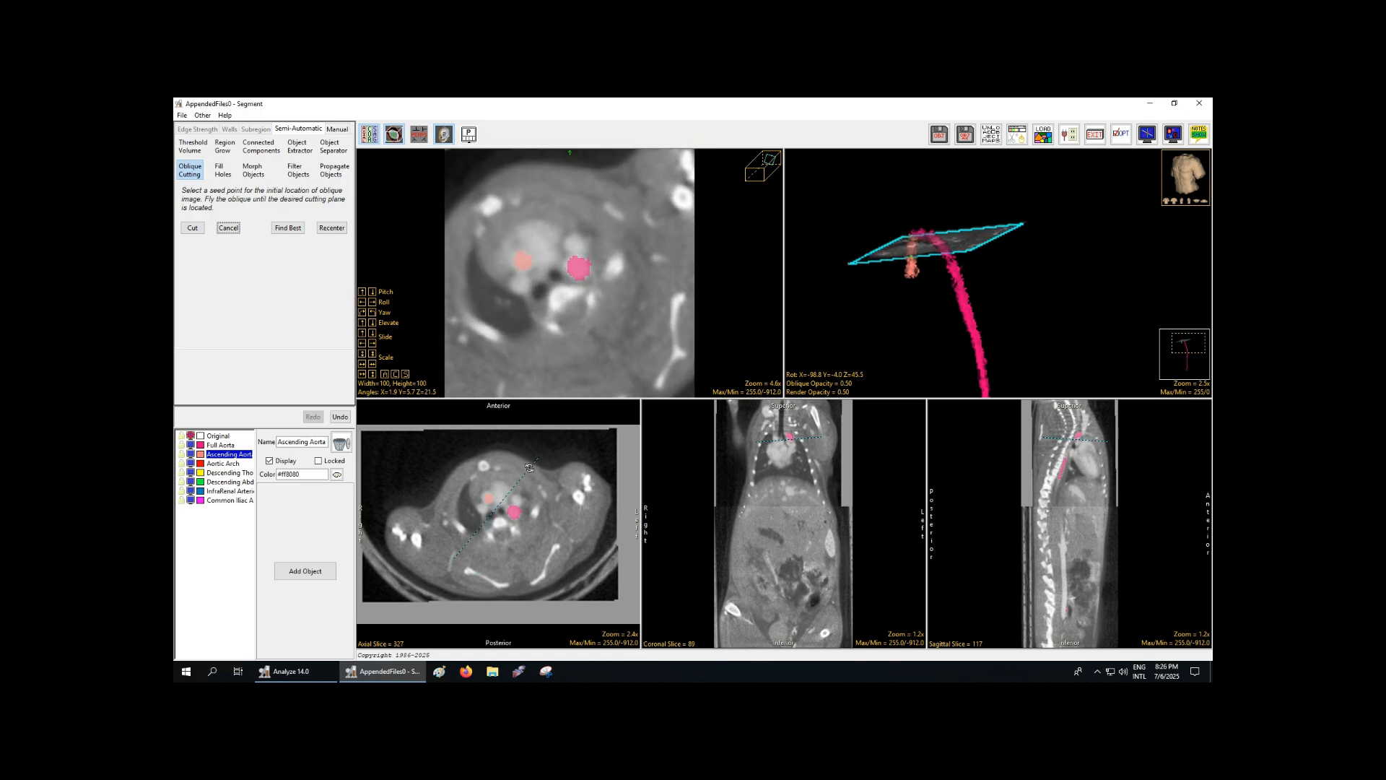
drag(816, 437, 820, 423)
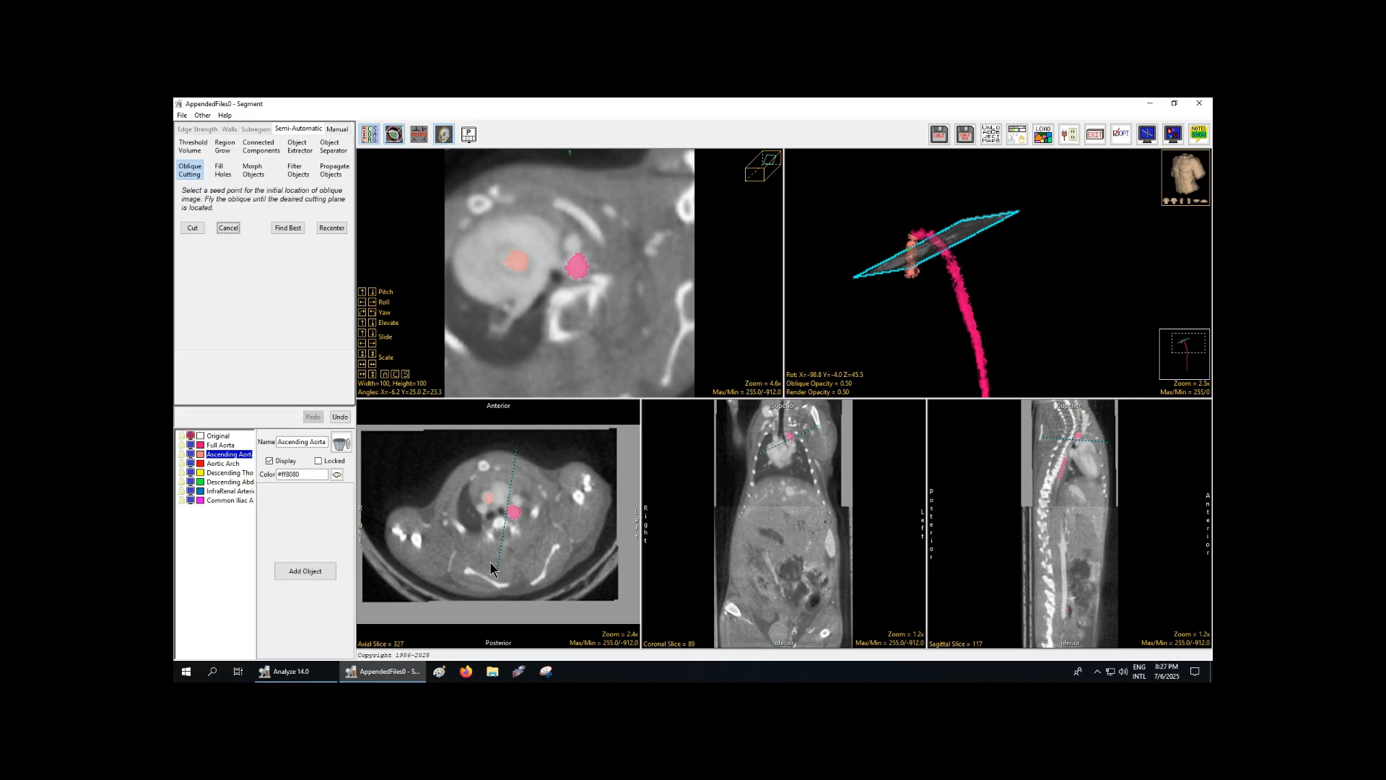
drag(492, 565, 482, 573)
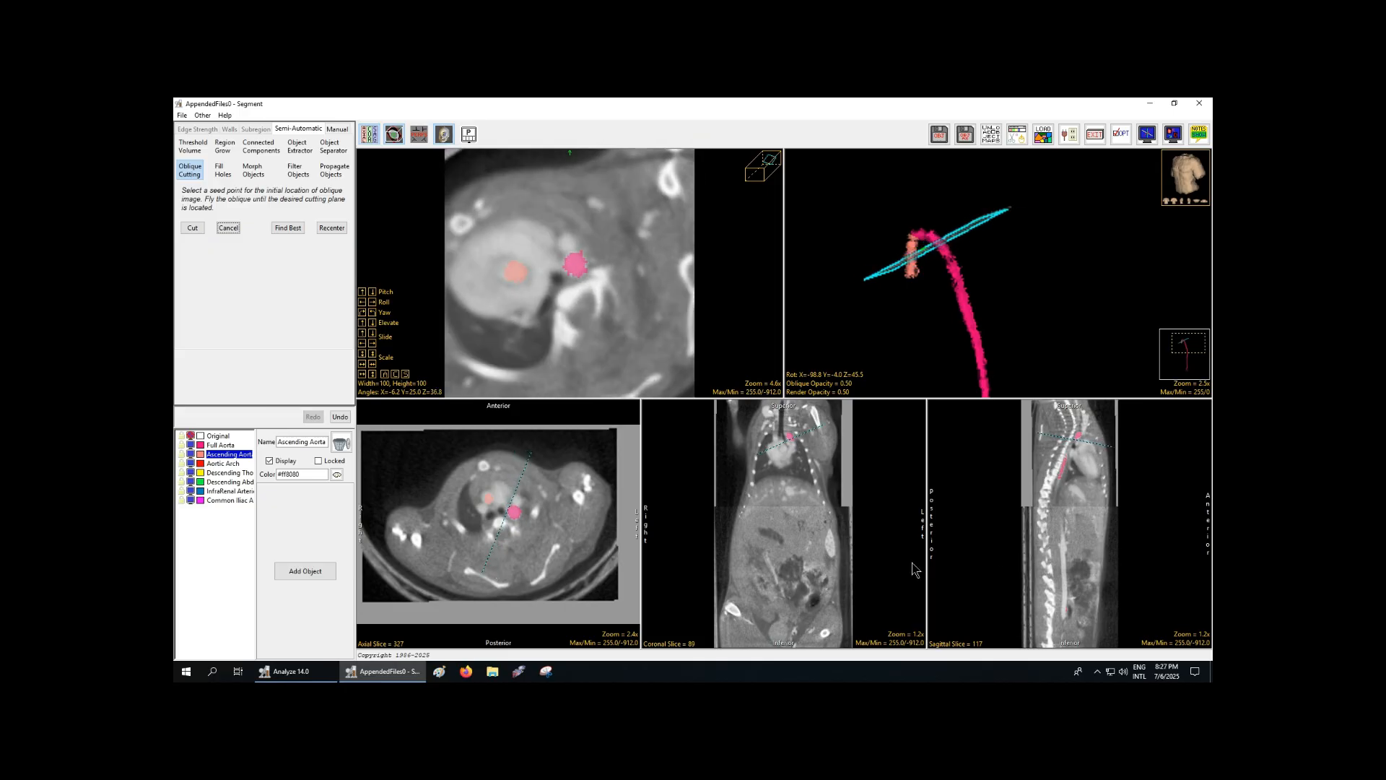
drag(1105, 444, 1111, 448)
Shift the oblique plane in the axial view to the boundary between arch and descending aorta, checking slices around 335 to 339.
scroll(514, 546, up, 8)
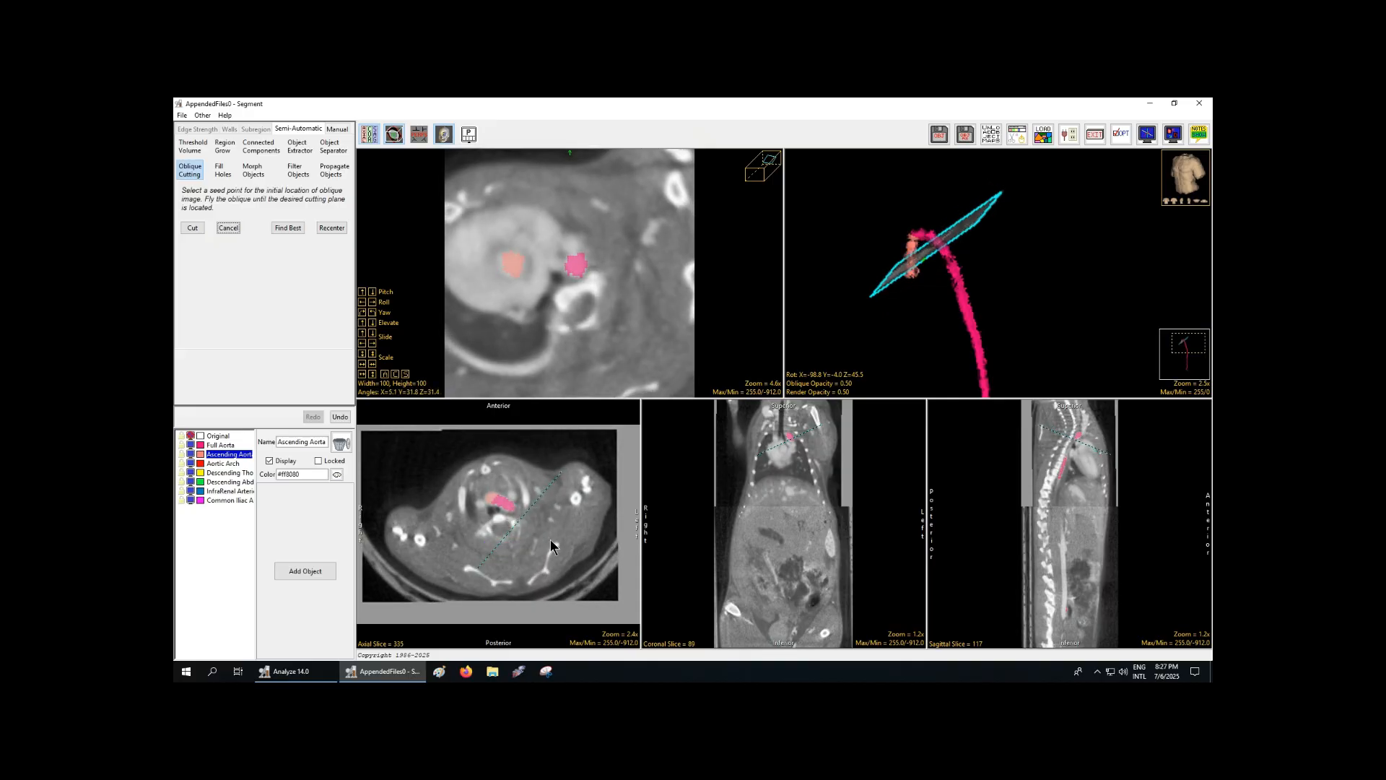
scroll(546, 540, up, 3)
scroll(543, 538, up, 1)
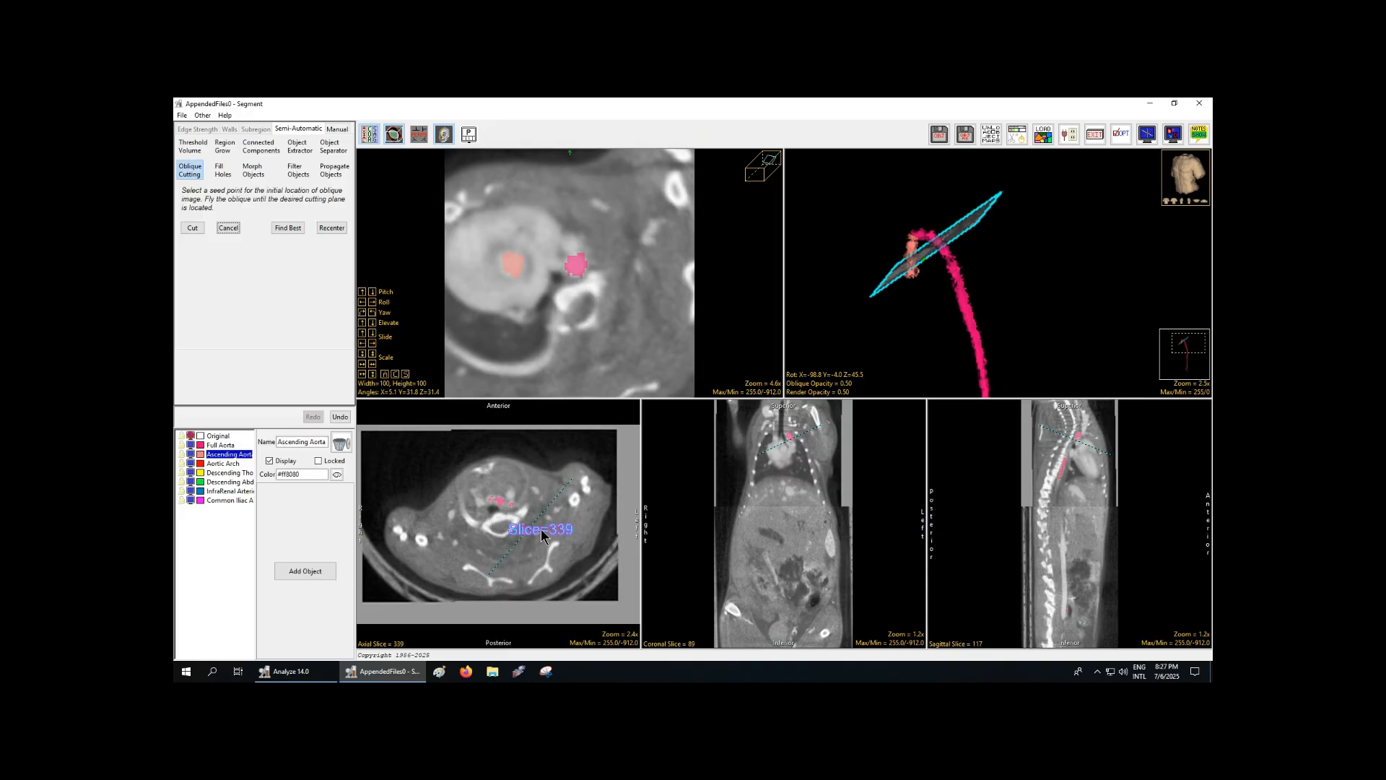
drag(526, 515, 522, 514)
scroll(543, 534, down, 1)
scroll(543, 532, up, 1)
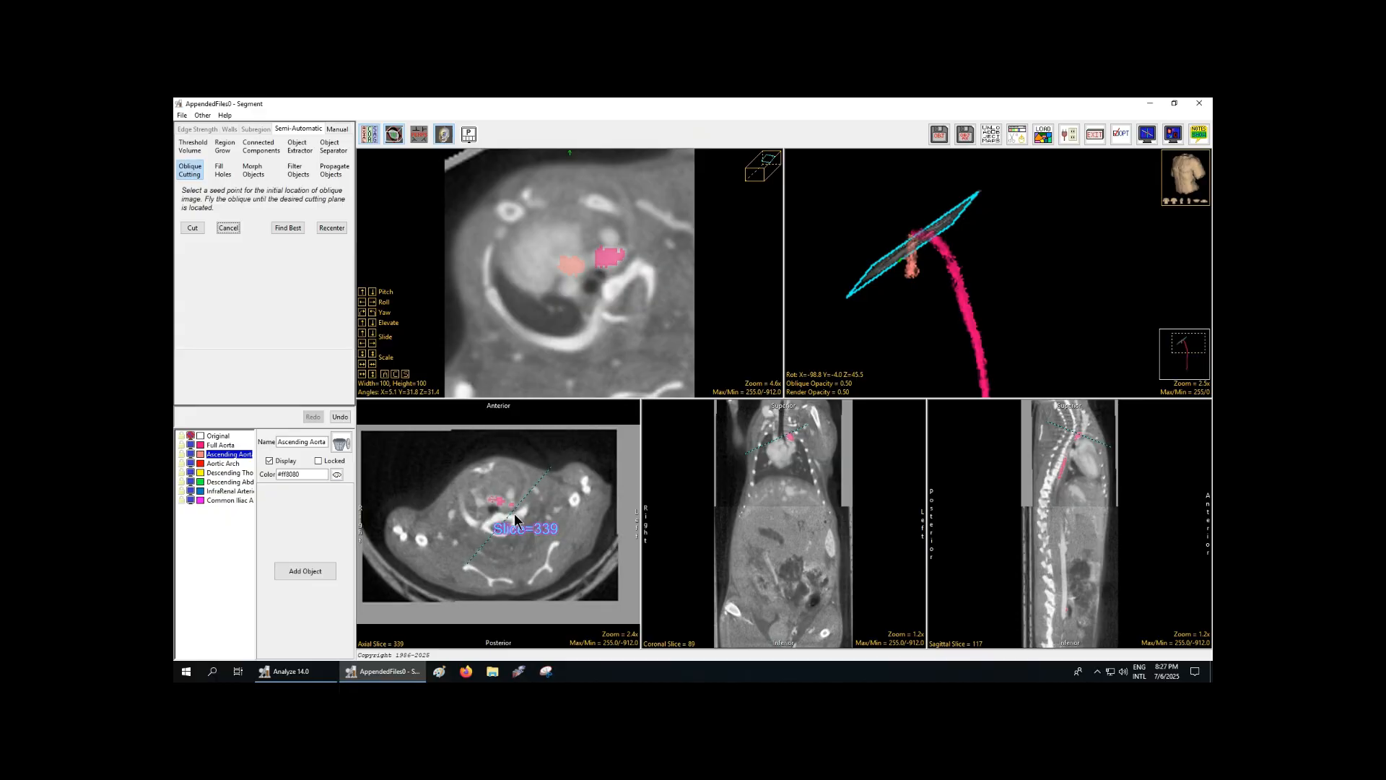
drag(514, 507, 519, 513)
scroll(547, 545, up, 1)
scroll(547, 545, down, 1)
Cut the aorta at the oblique plane, assigning the arch portion to the Aortic Arch object, and inspect it without the oblique display.
click(217, 463)
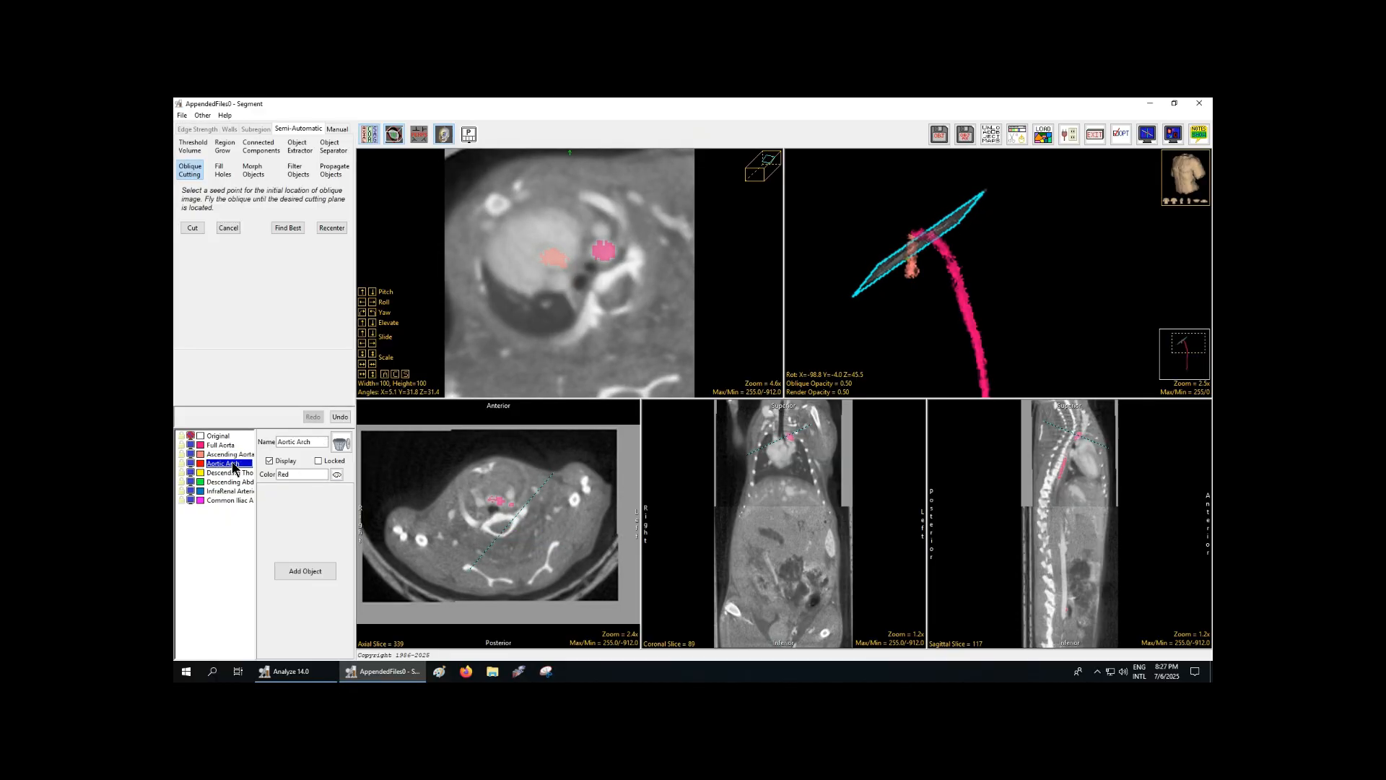
click(194, 229)
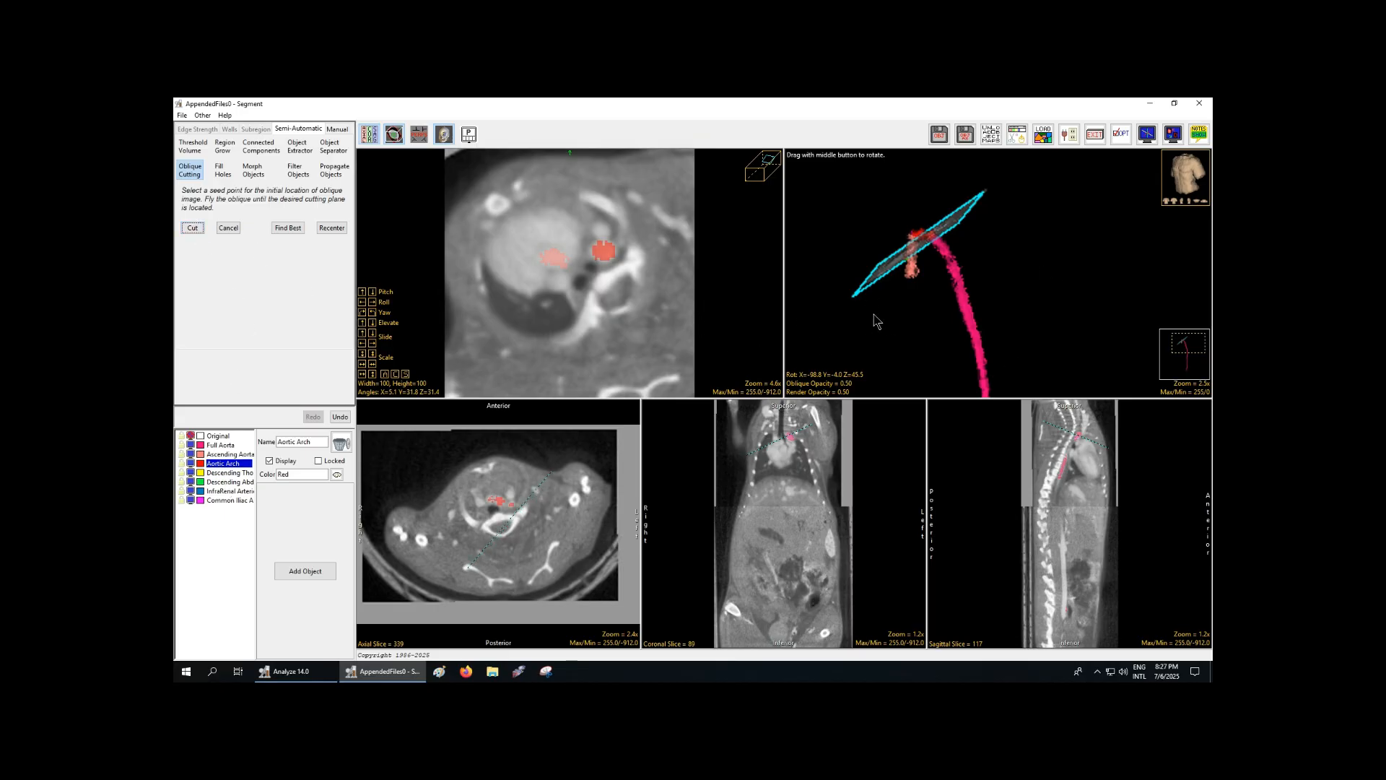
click(402, 133)
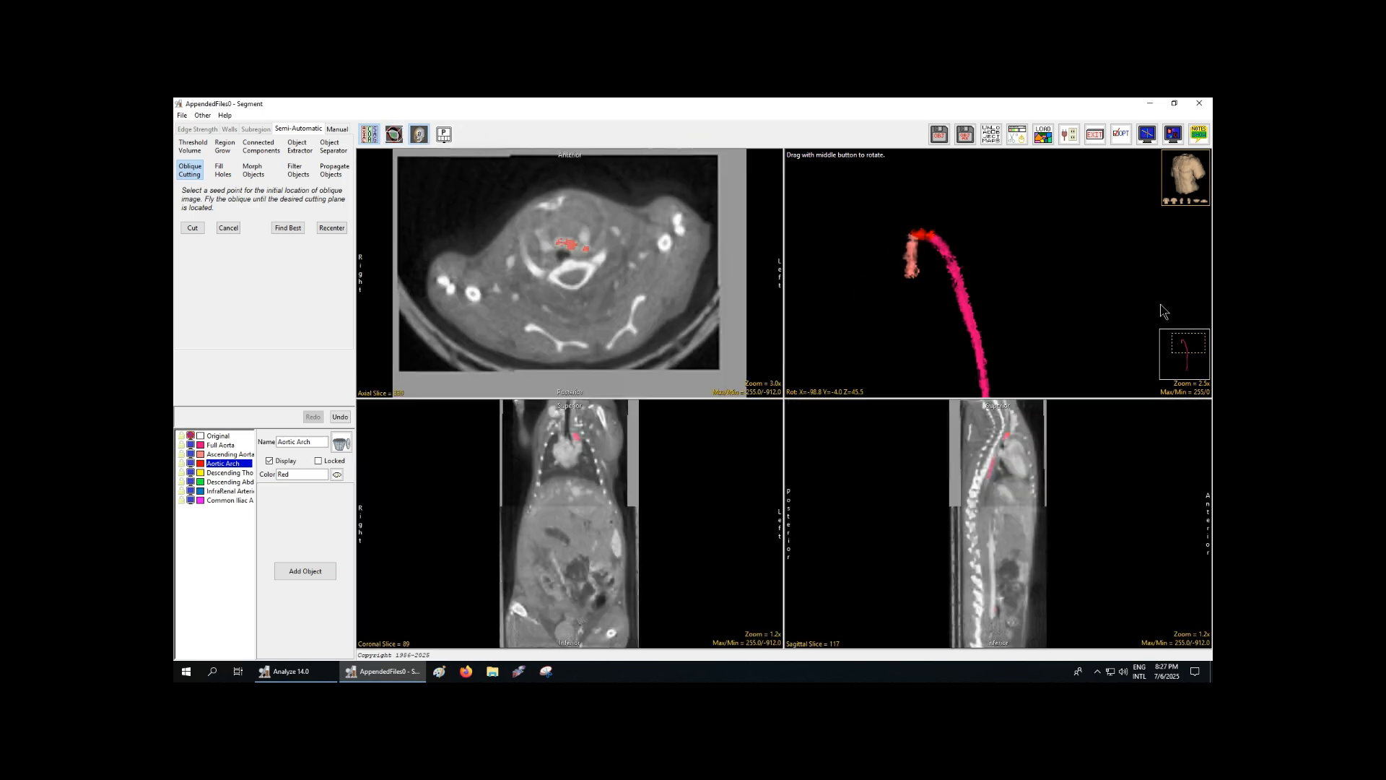
middle_drag(982, 314, 996, 309)
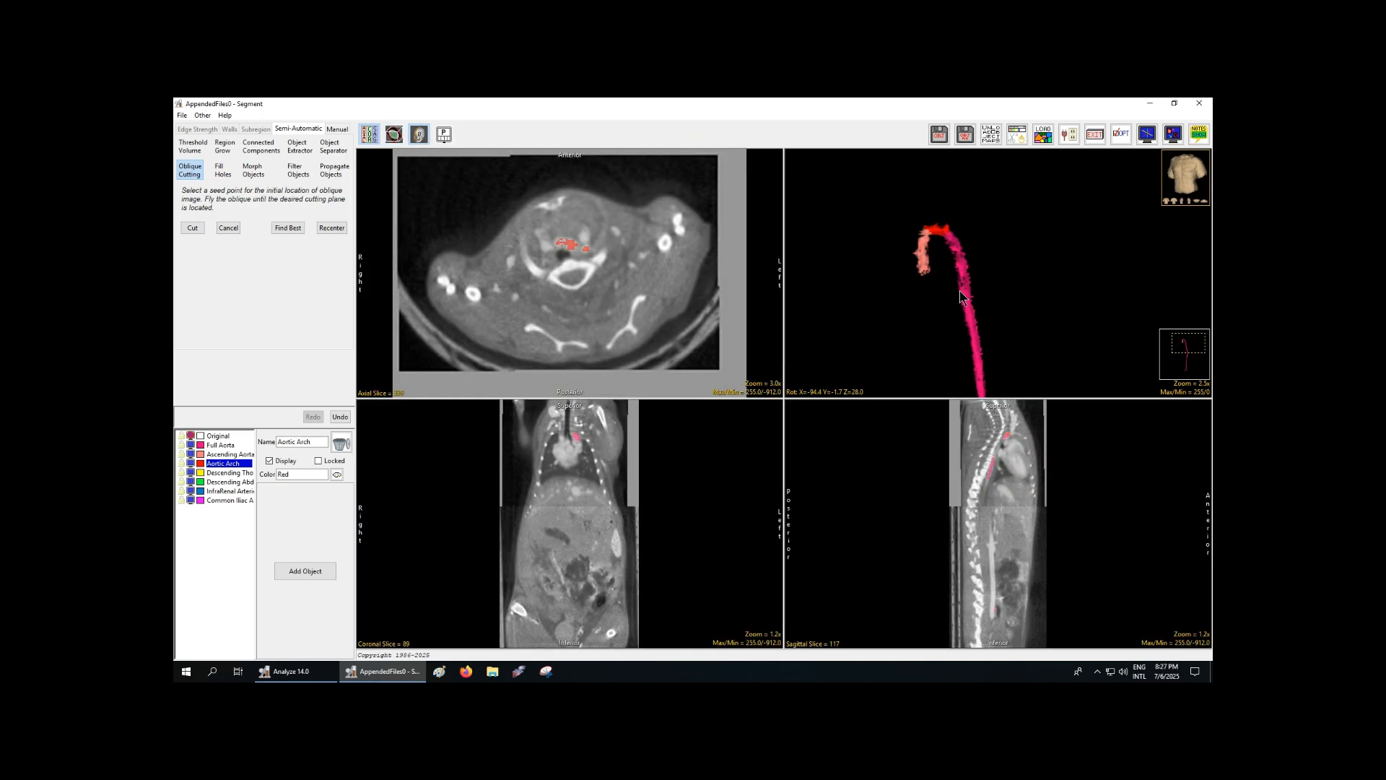
Make Descending Thoracic the active object and lower the linked crosshair to the diaphragm level on enlarged sagittal slice 119.
click(224, 473)
drag(813, 644, 1035, 551)
mouse_move(1186, 634)
mouse_down()
mouse_move(1175, 595)
mouse_move(1201, 599)
mouse_up()
scroll(1009, 585, down, 3)
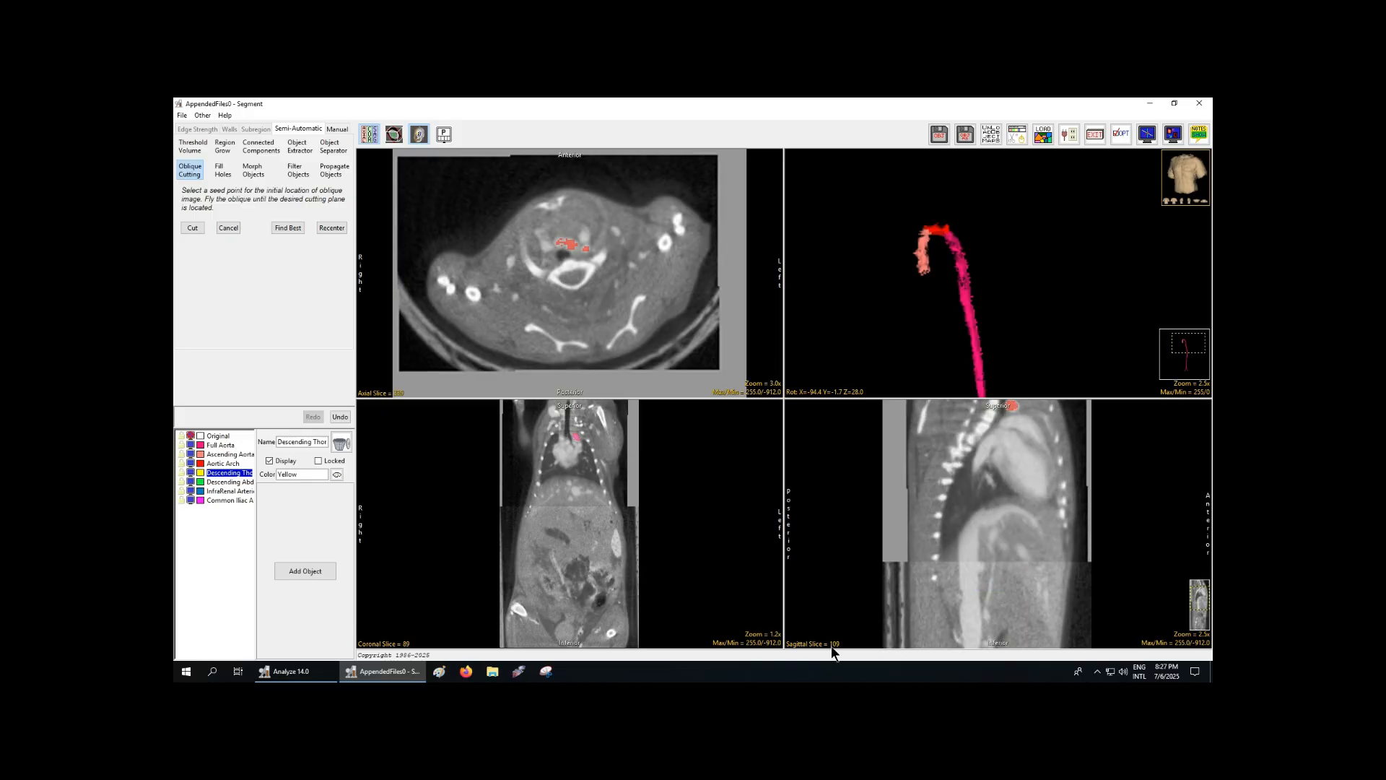
scroll(1050, 520, down, 12)
scroll(1048, 521, up, 20)
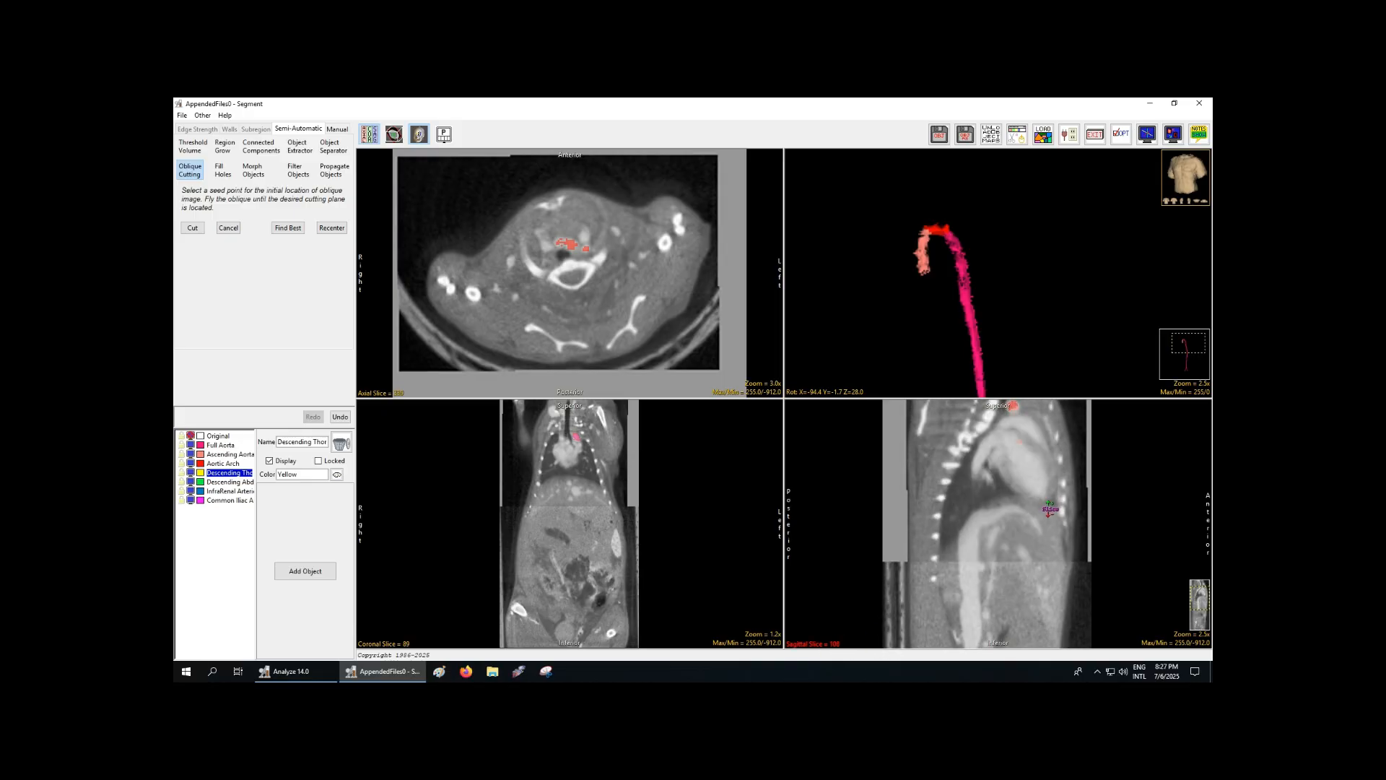
scroll(1025, 534, down, 4)
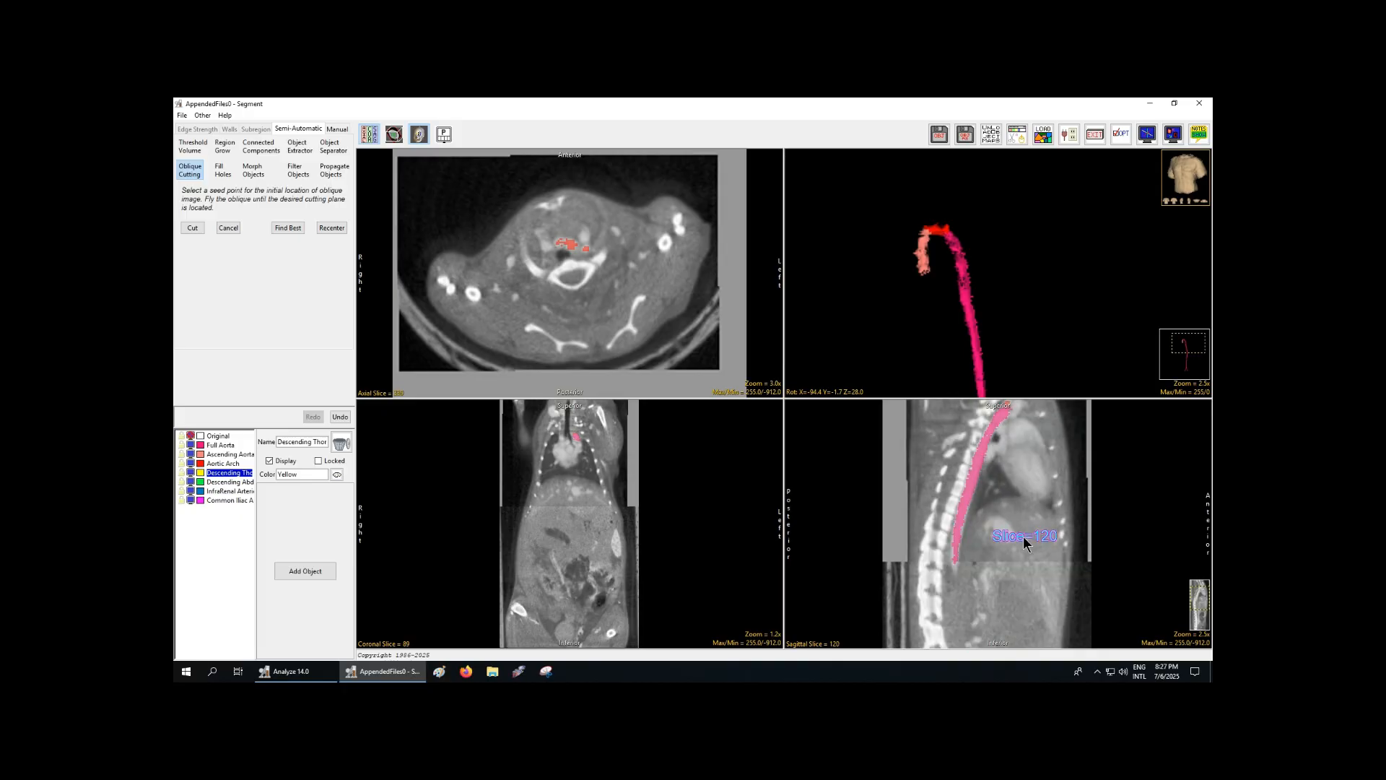
scroll(955, 527, up, 1)
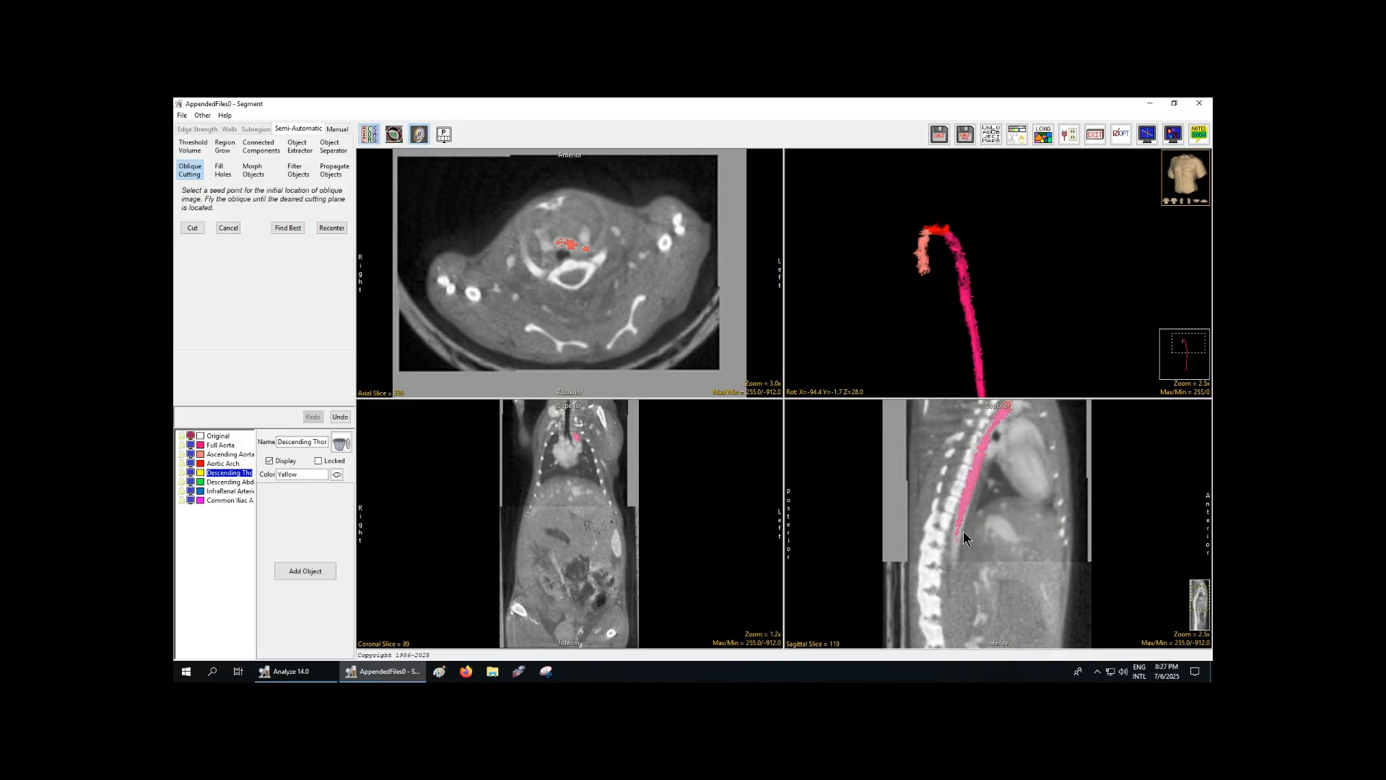
click(1153, 135)
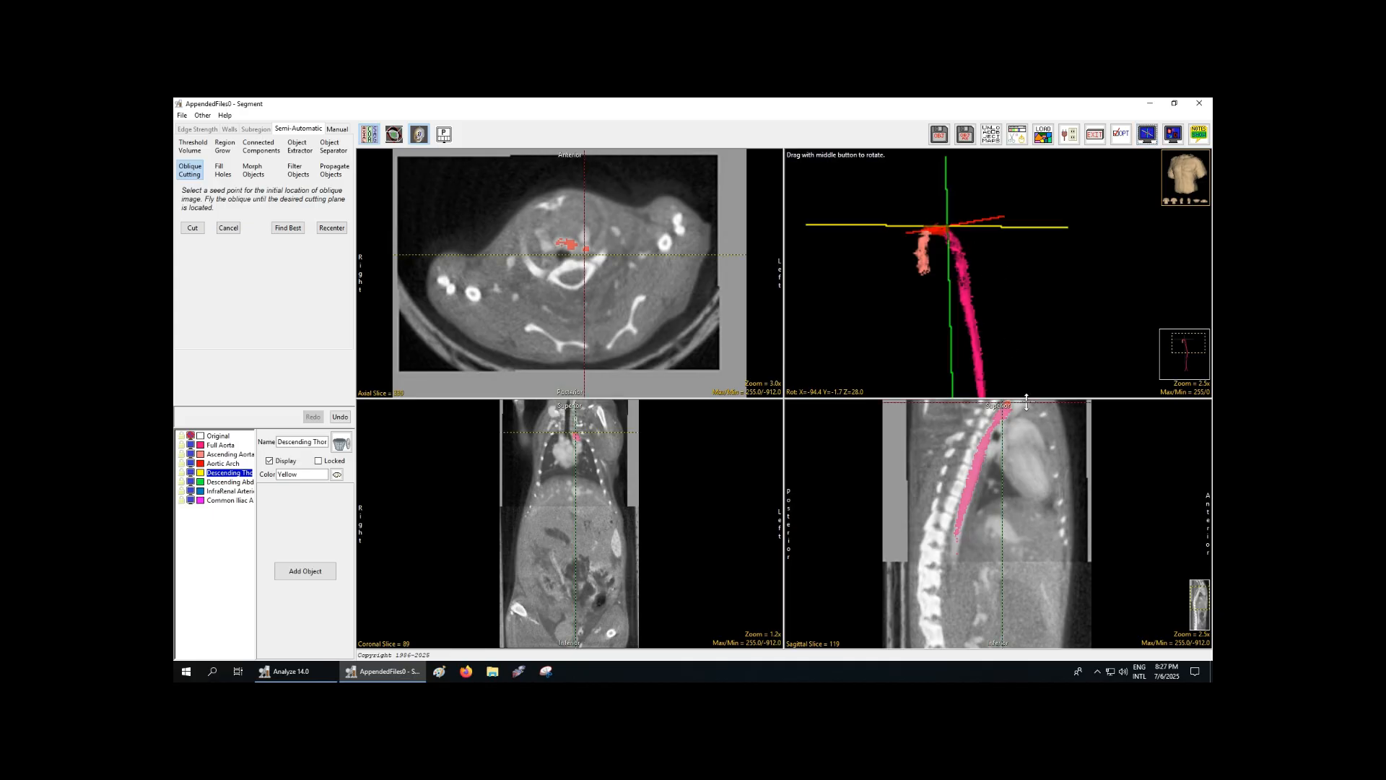
drag(1029, 402, 1003, 518)
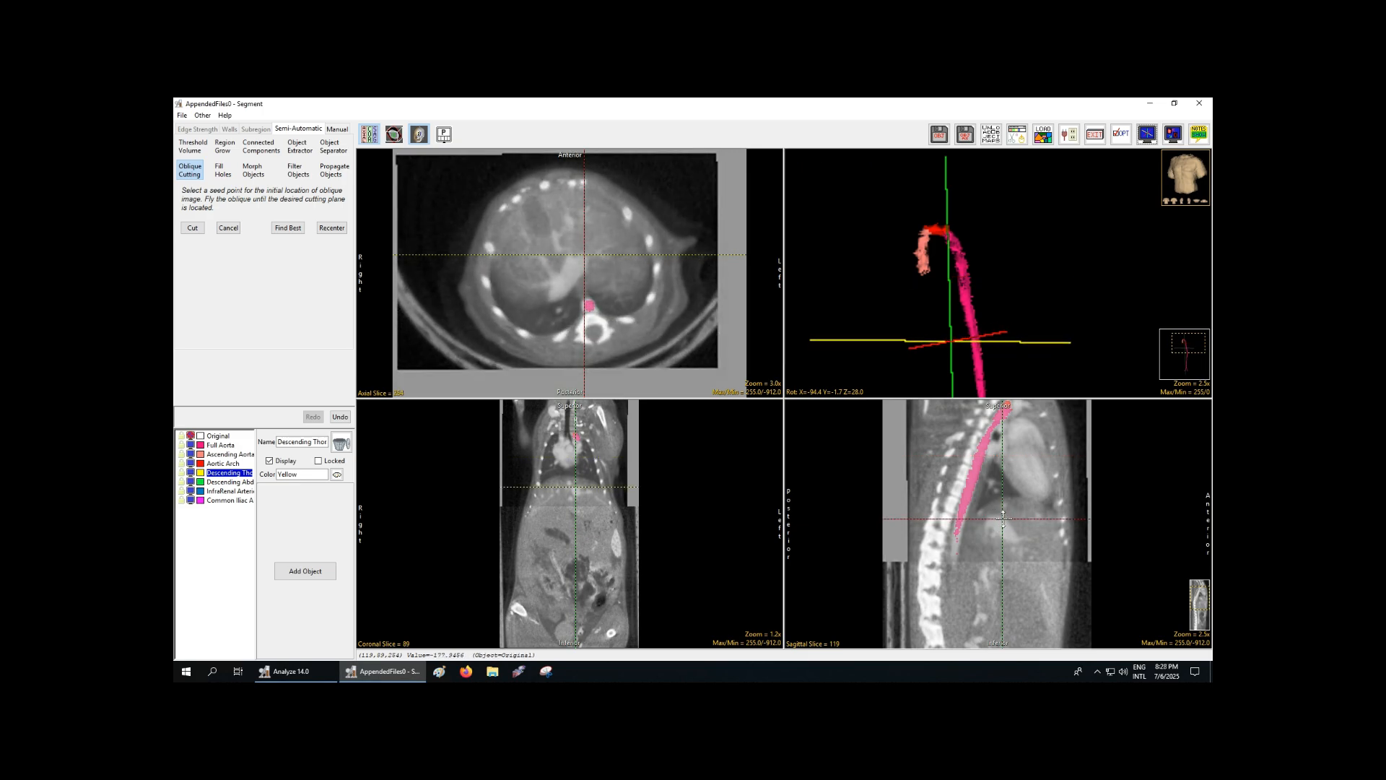
Reassign the remaining descending aorta to the Descending Thoracic object with Reassign Object, undoing the attempt that takes only the lower part.
click(333, 128)
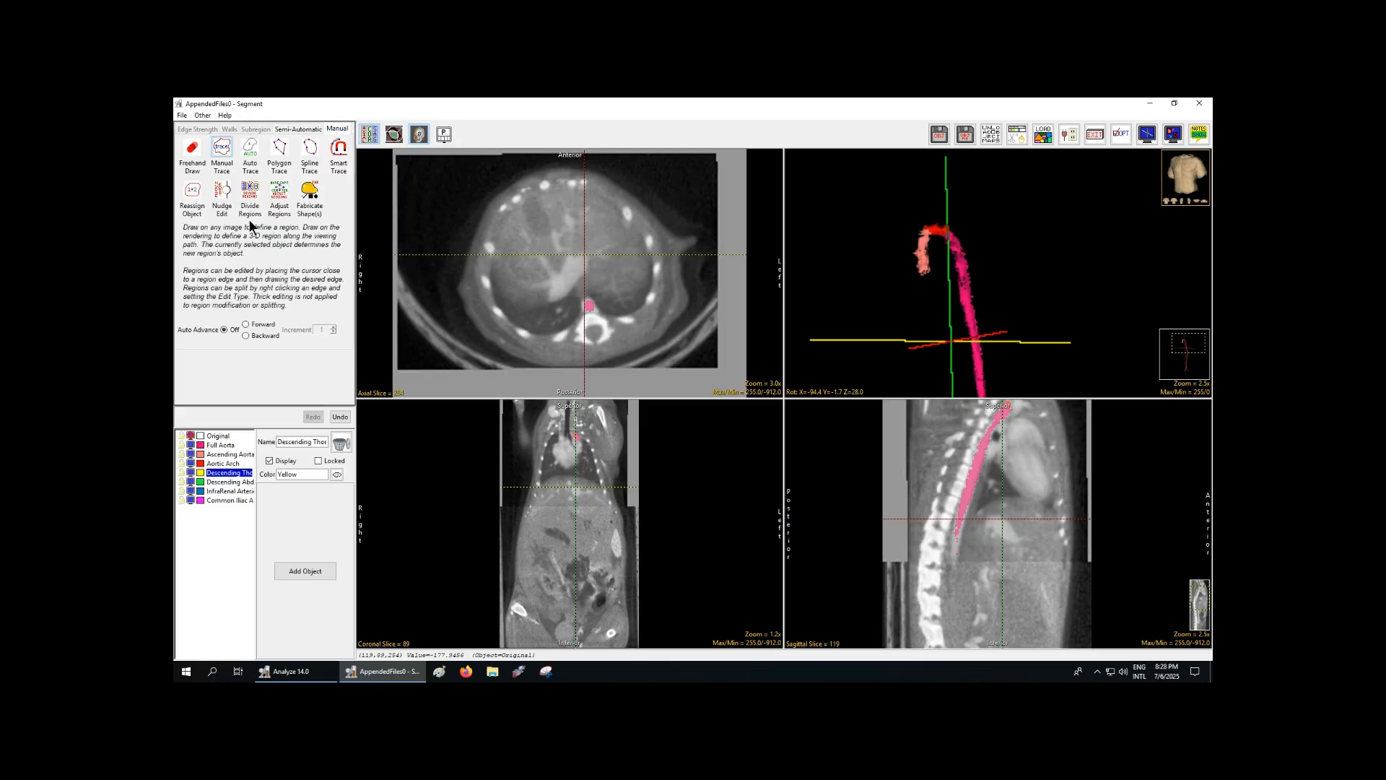
click(193, 192)
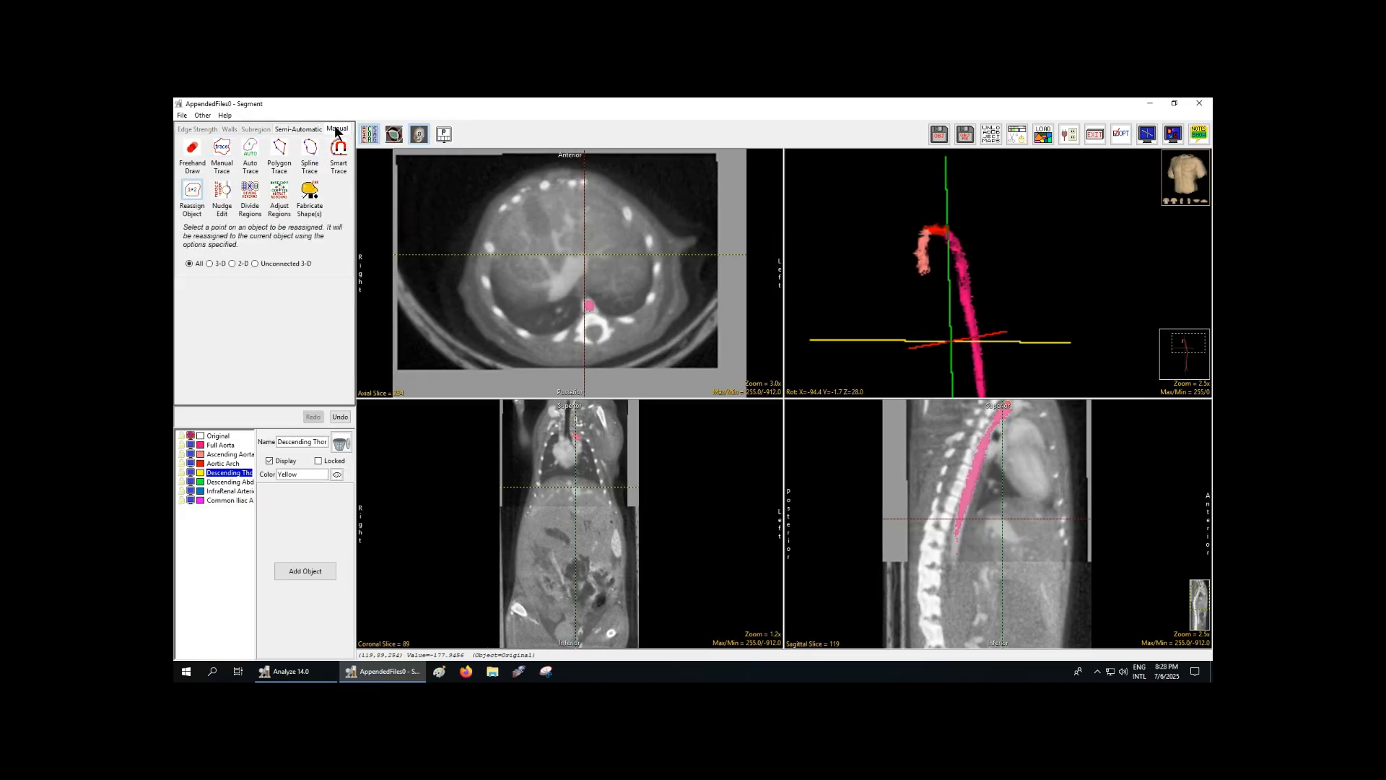
click(232, 264)
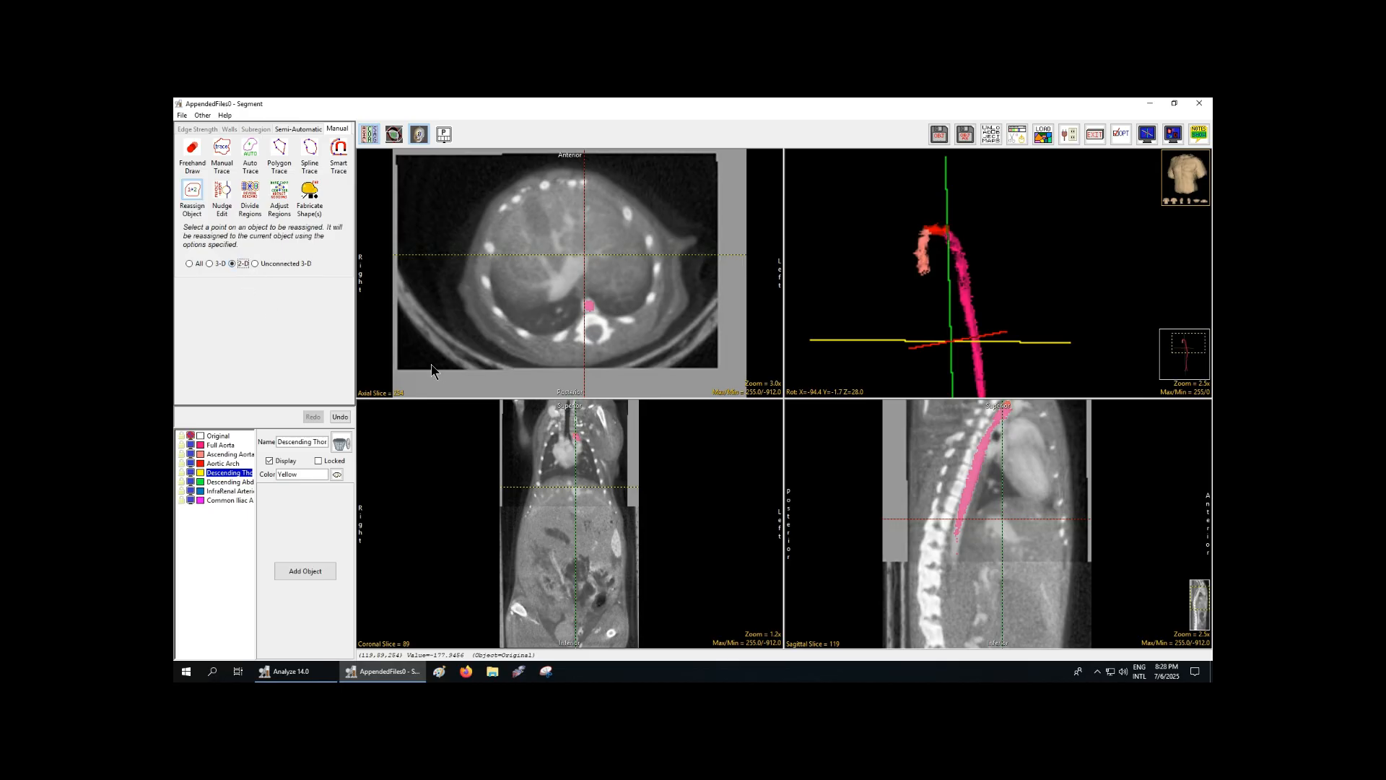
click(589, 306)
scroll(594, 315, down, 1)
click(589, 309)
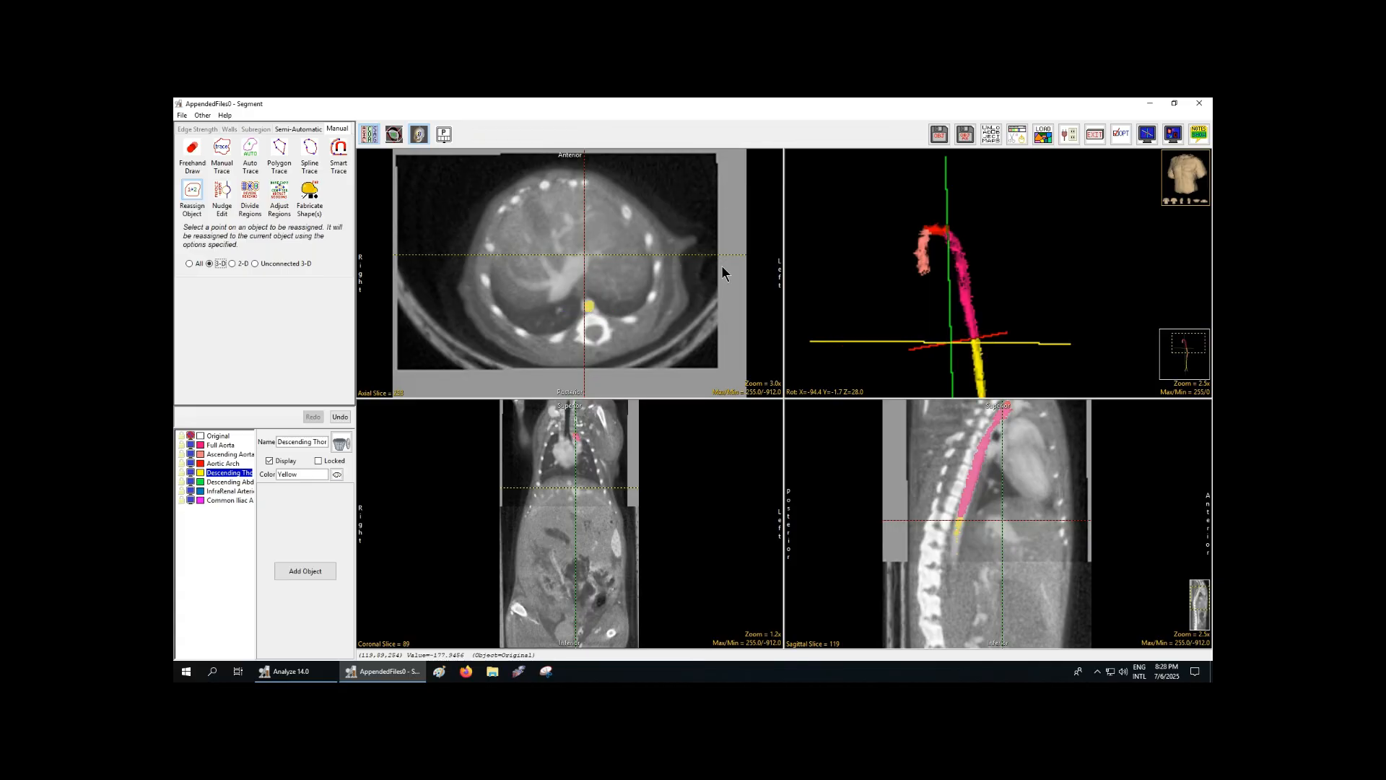
click(345, 417)
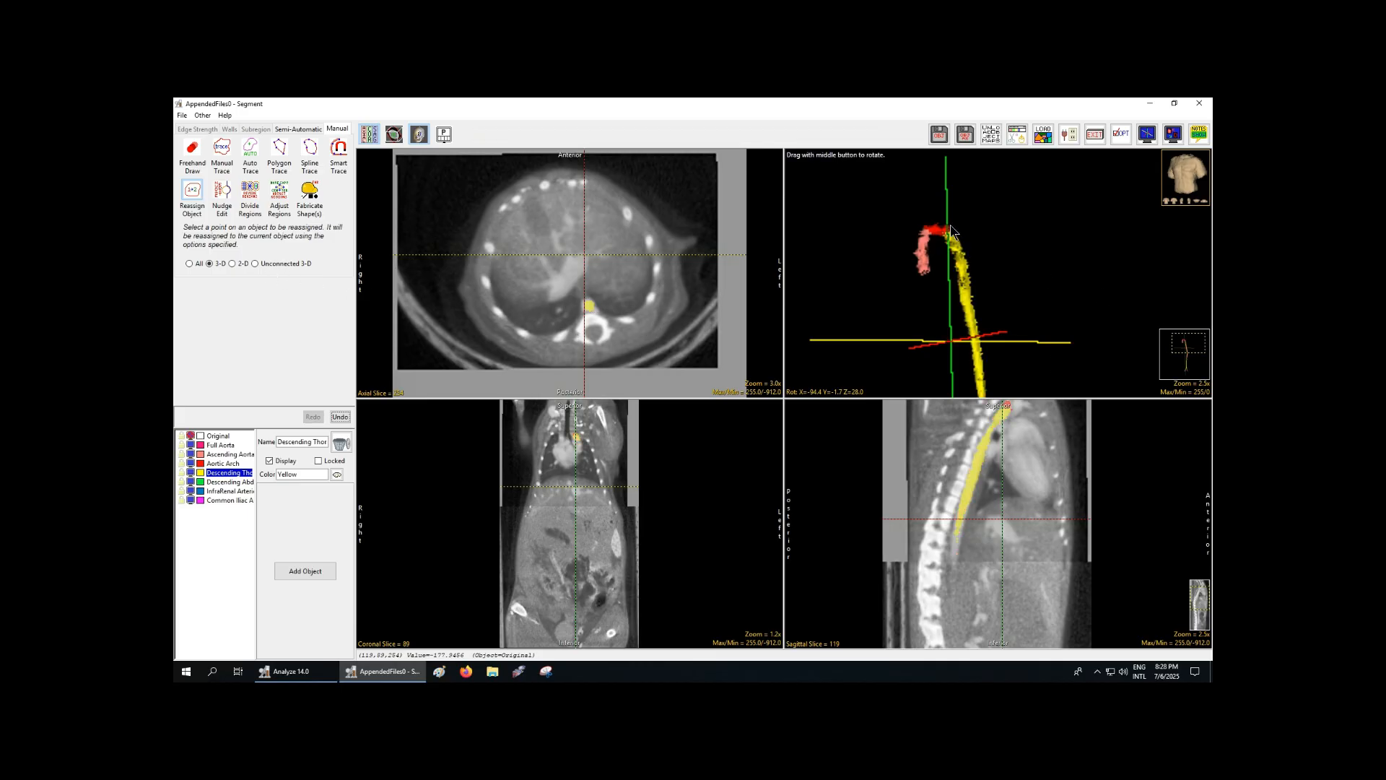
Reassign the aorta from the crosshair level downward to the Descending Abdominal object, the boundary slice in 2-D and the rest in 3-D.
click(232, 481)
click(233, 263)
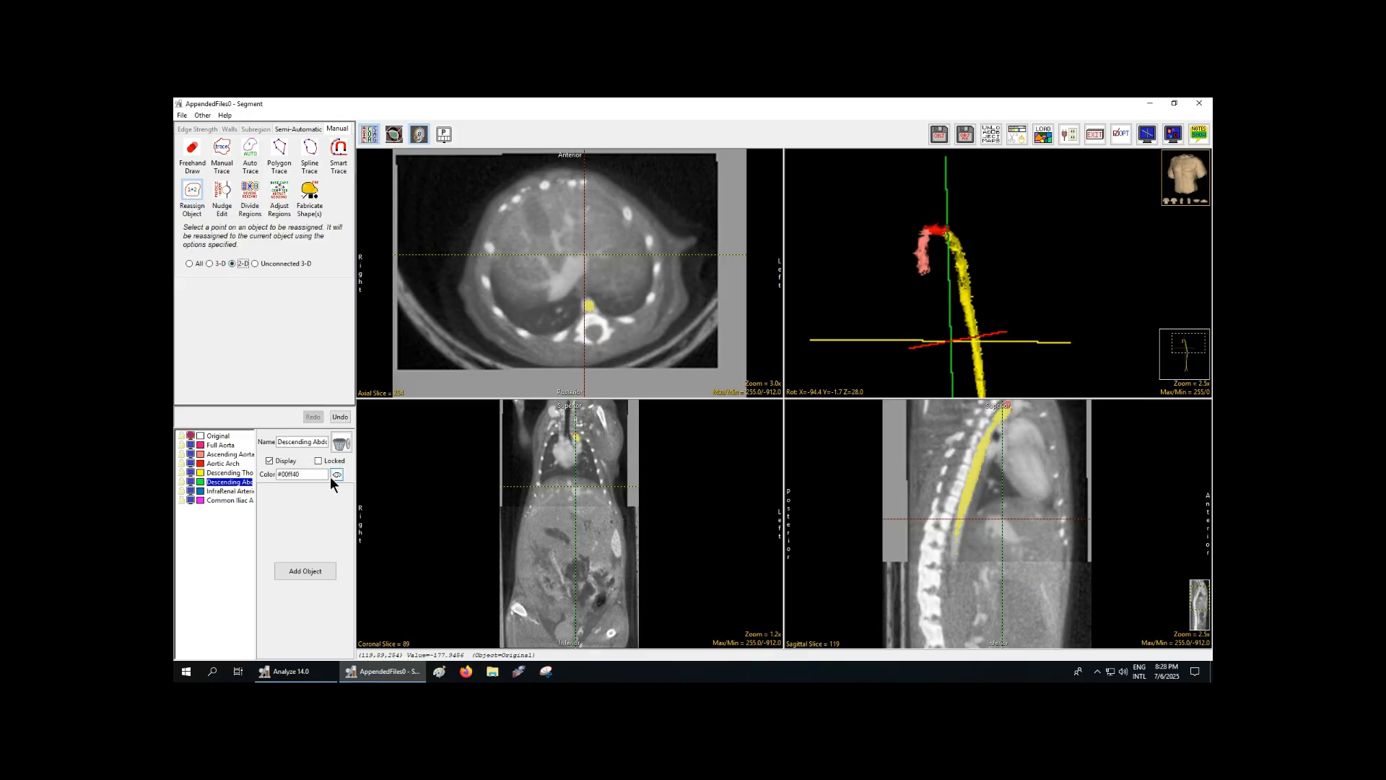
click(590, 307)
click(210, 263)
scroll(577, 314, down, 1)
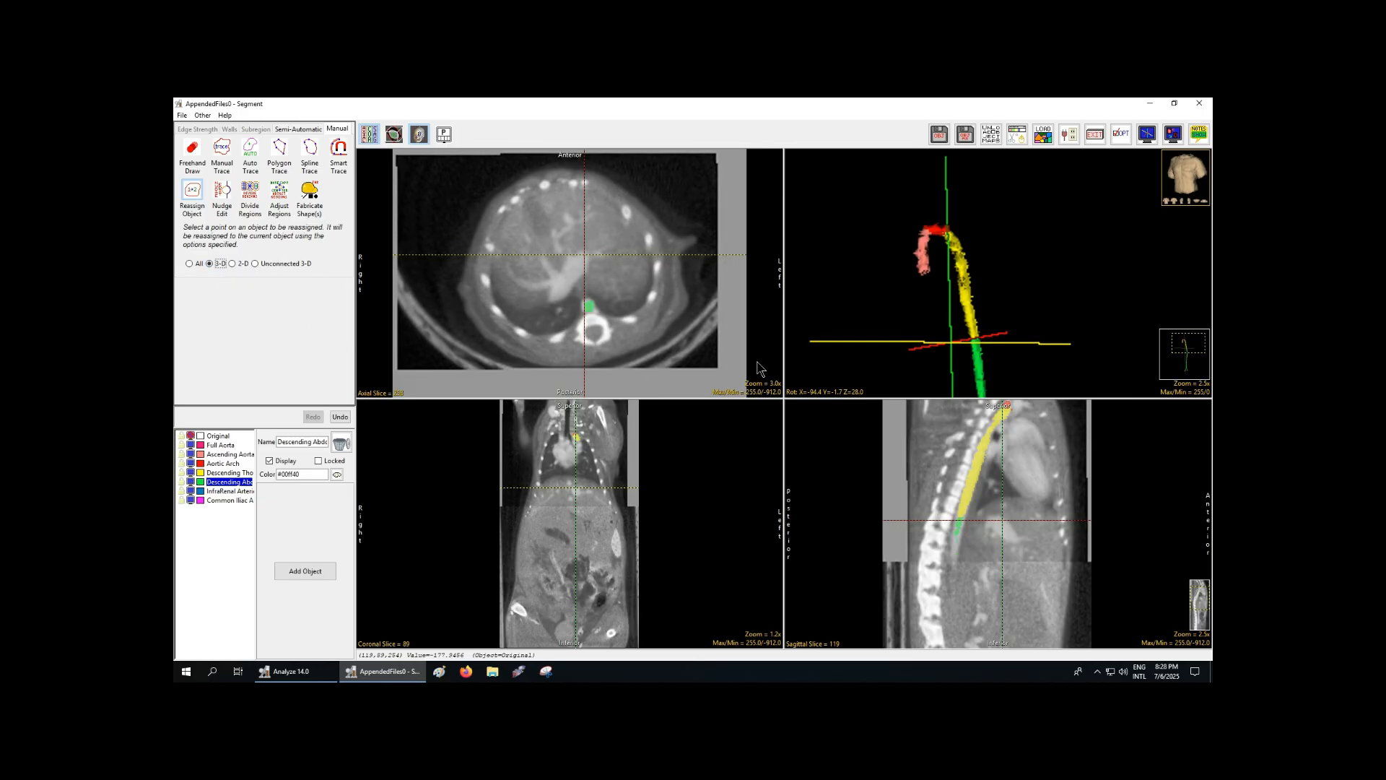
Make the InfraRenal object active and lower the linked crosshair to the kidney level on coronal slice 56.
drag(1184, 342, 1185, 349)
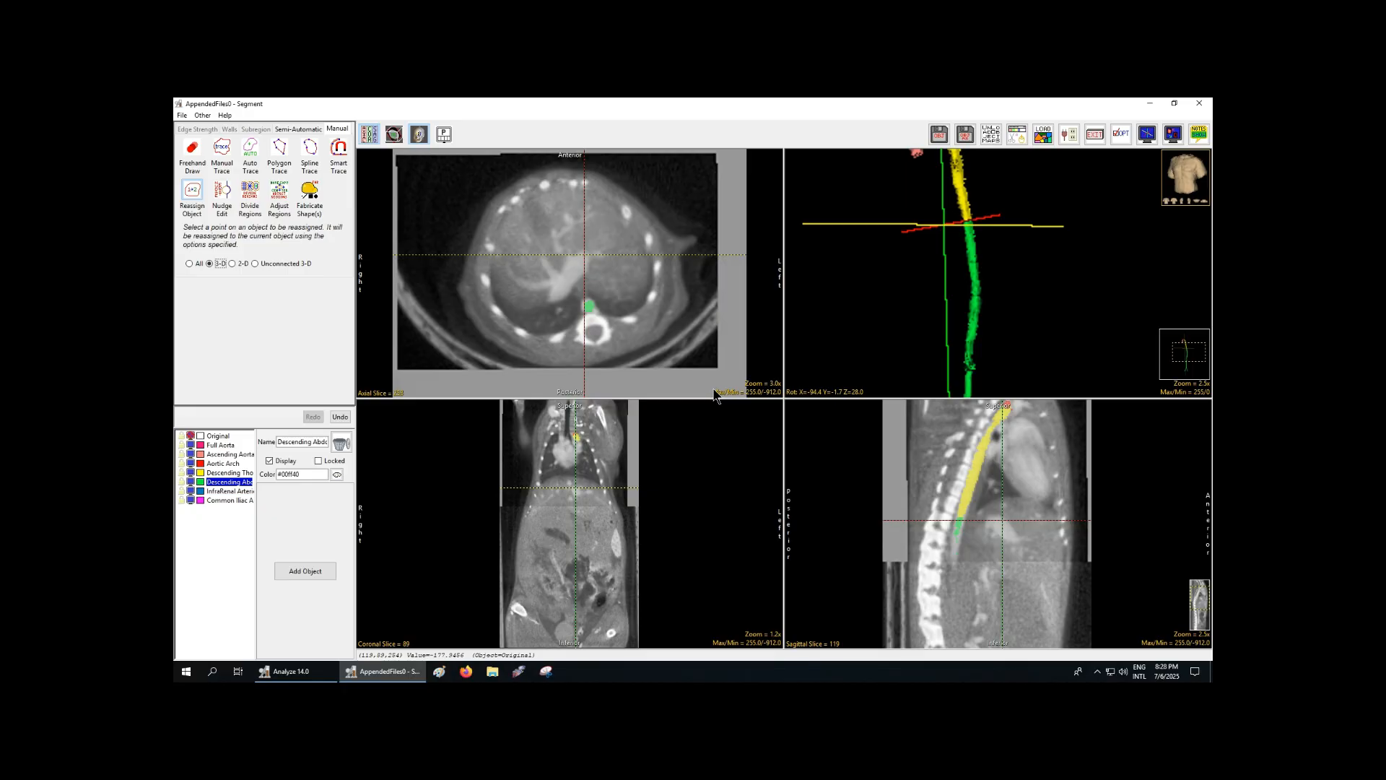
click(218, 492)
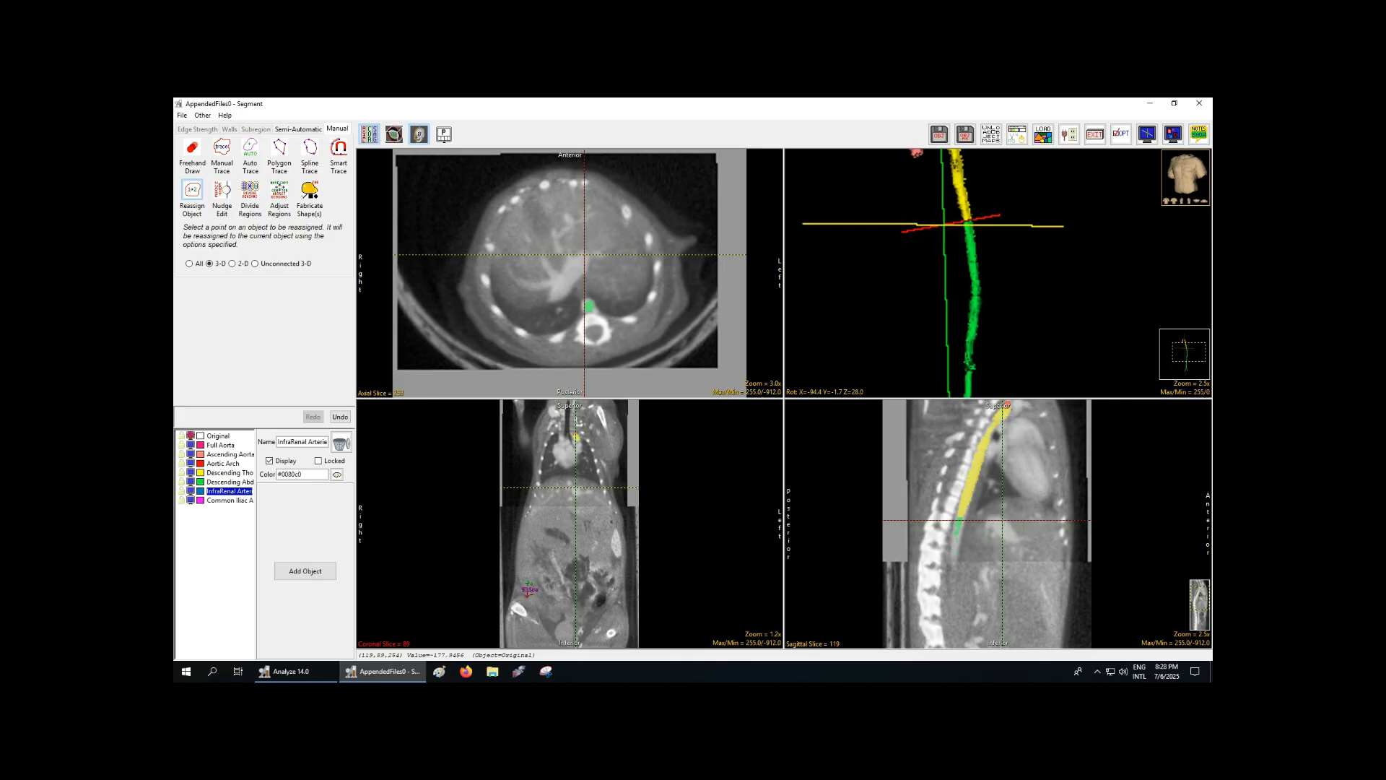
scroll(624, 562, up, 6)
scroll(624, 562, down, 20)
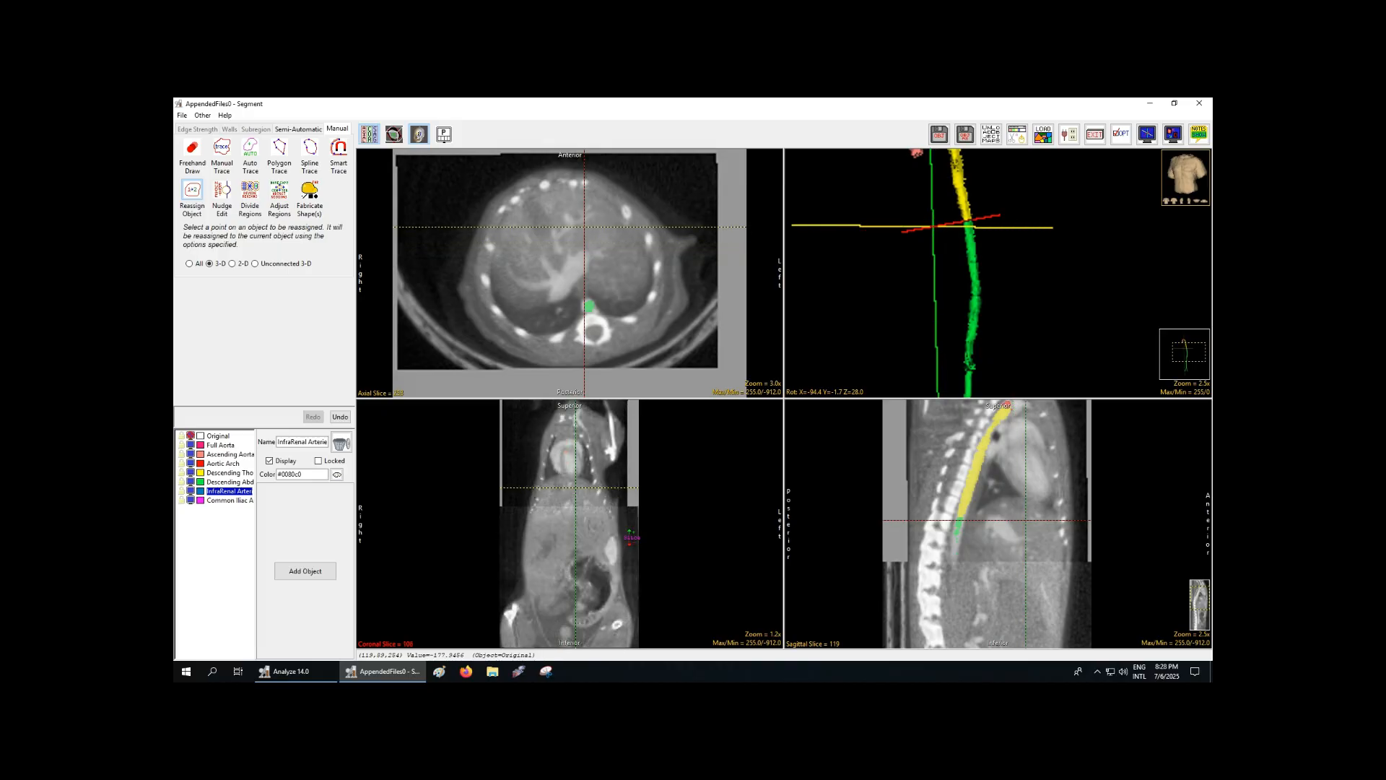
scroll(618, 624, down, 10)
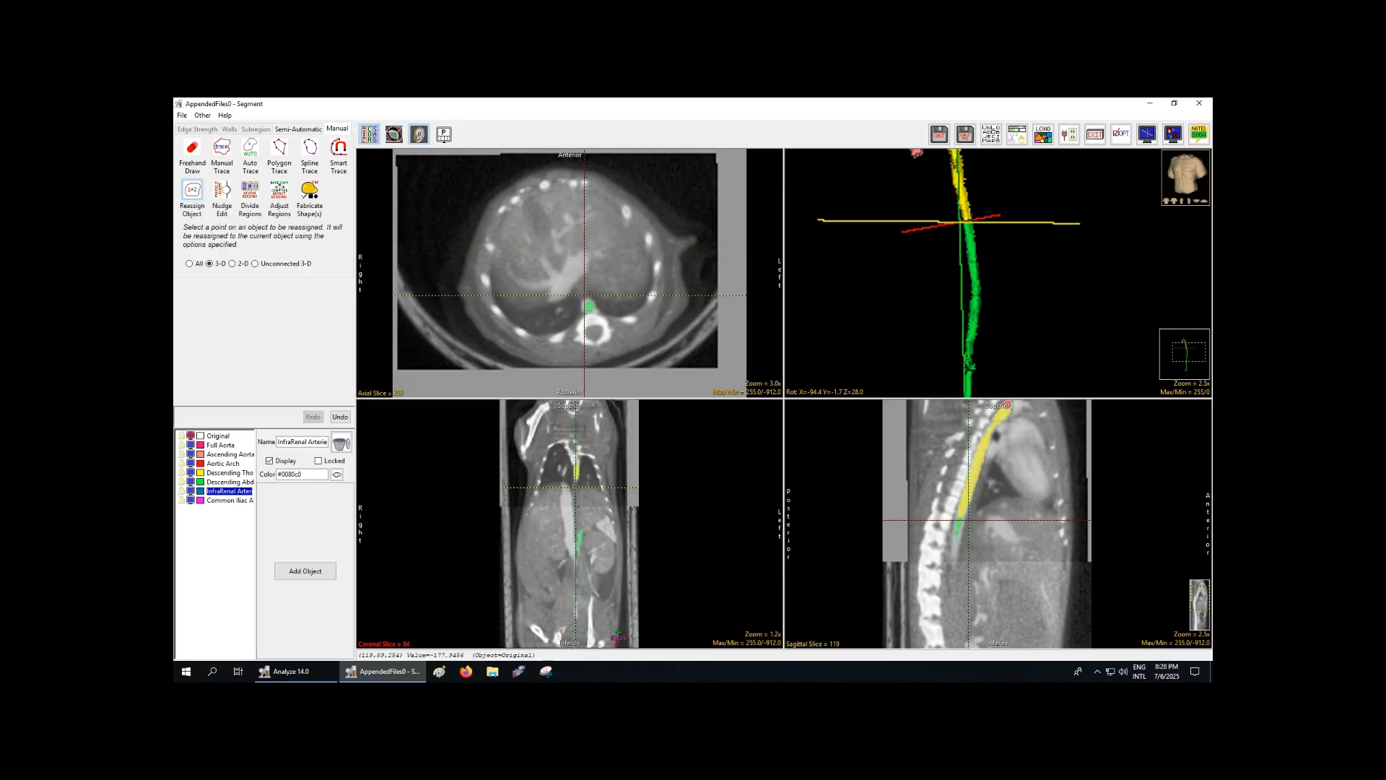
scroll(585, 580, down, 9)
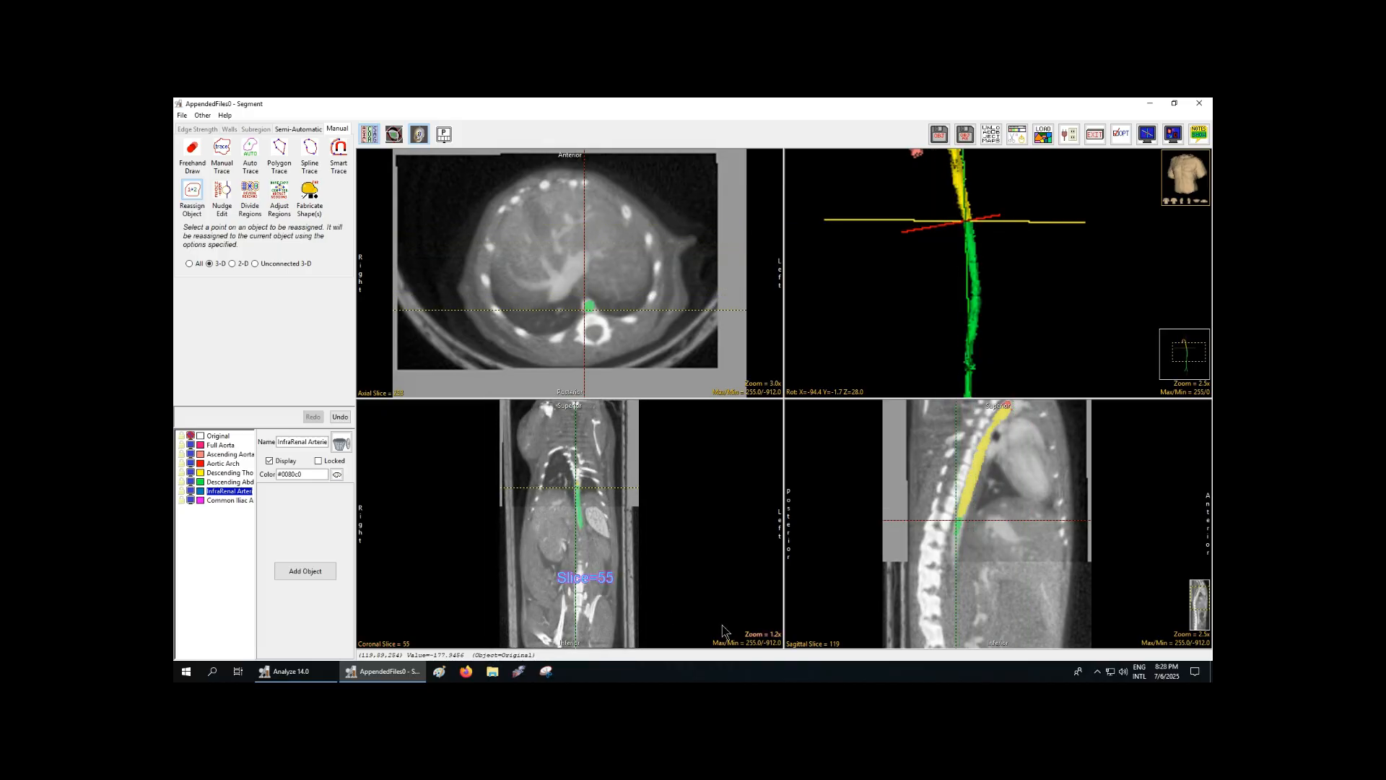
scroll(623, 588, up, 7)
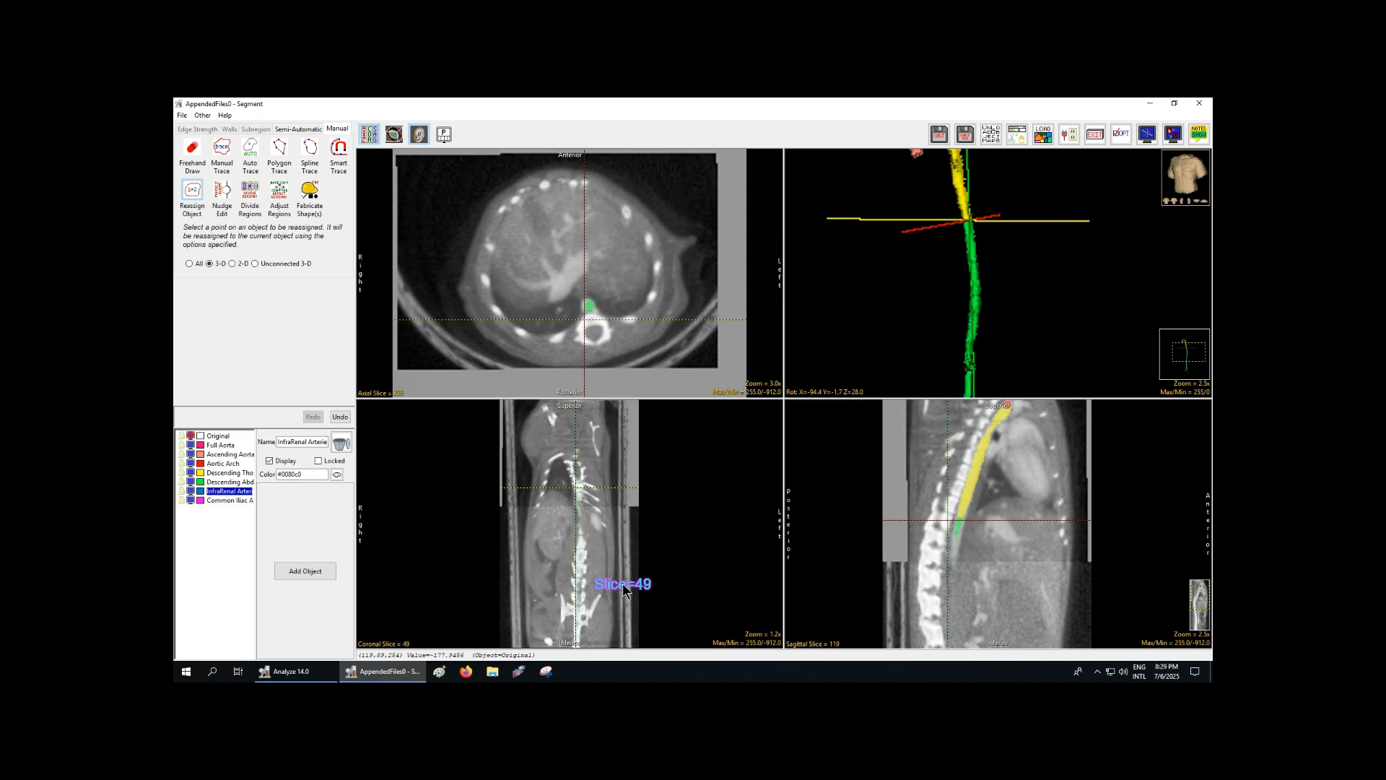
scroll(625, 585, up, 1)
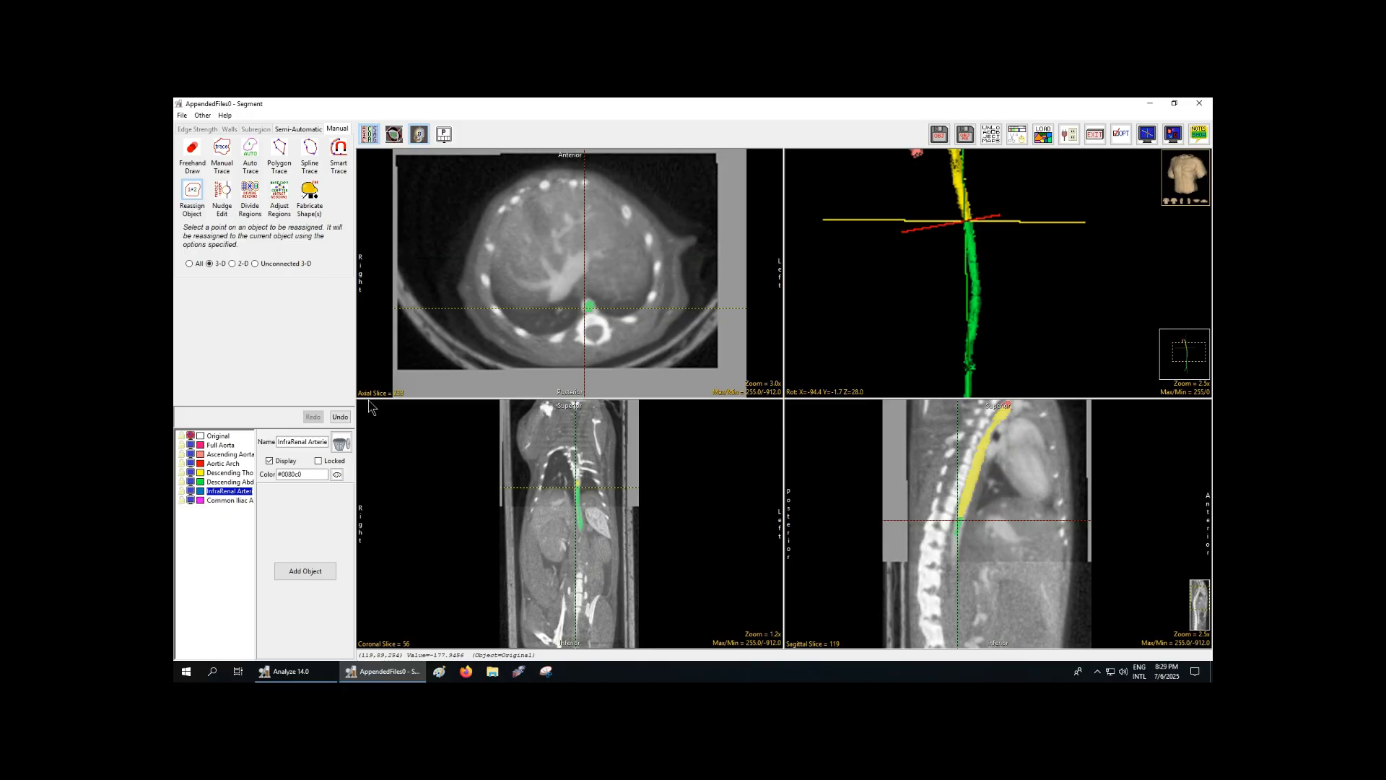
drag(591, 499, 587, 545)
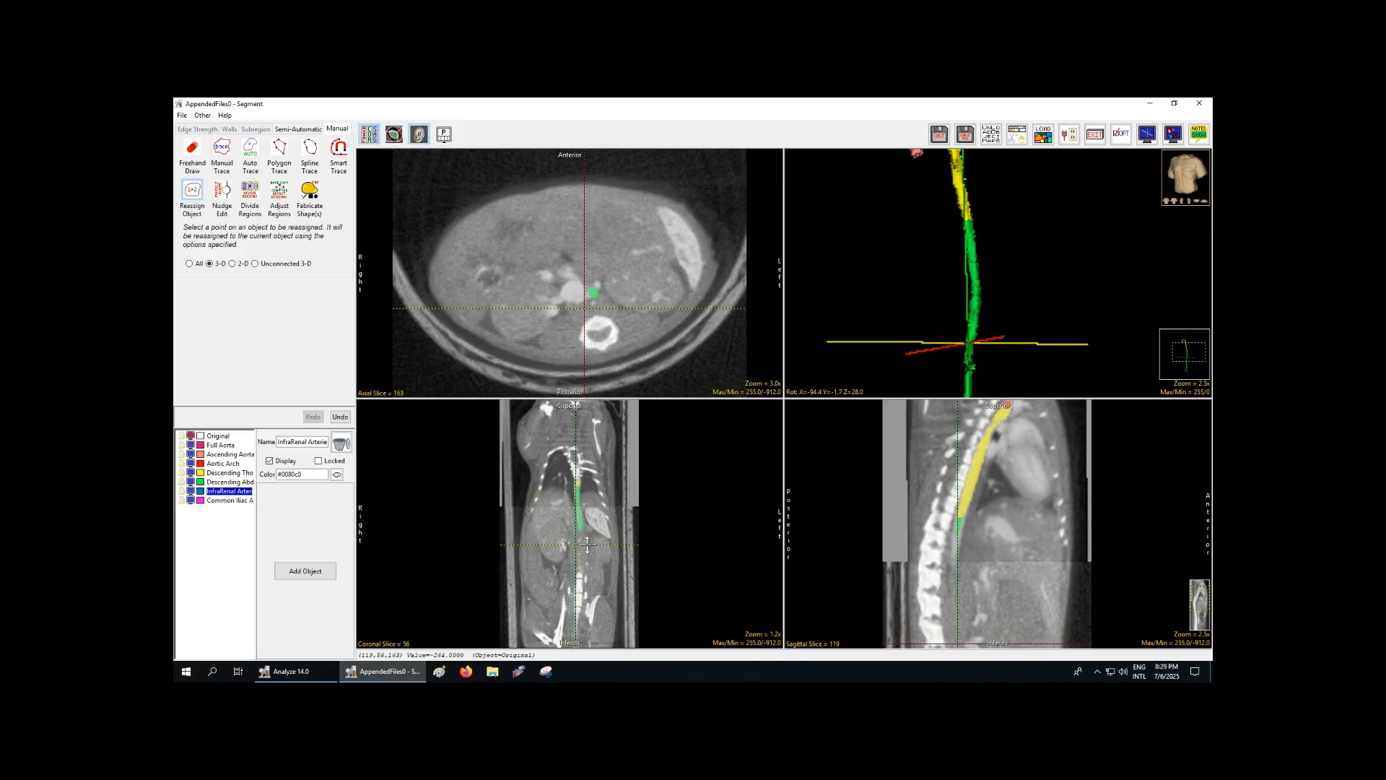
Examine the enlarged axial slices between about 153 and 188 for the arteries branching off the abdominal aorta.
scroll(625, 347, down, 9)
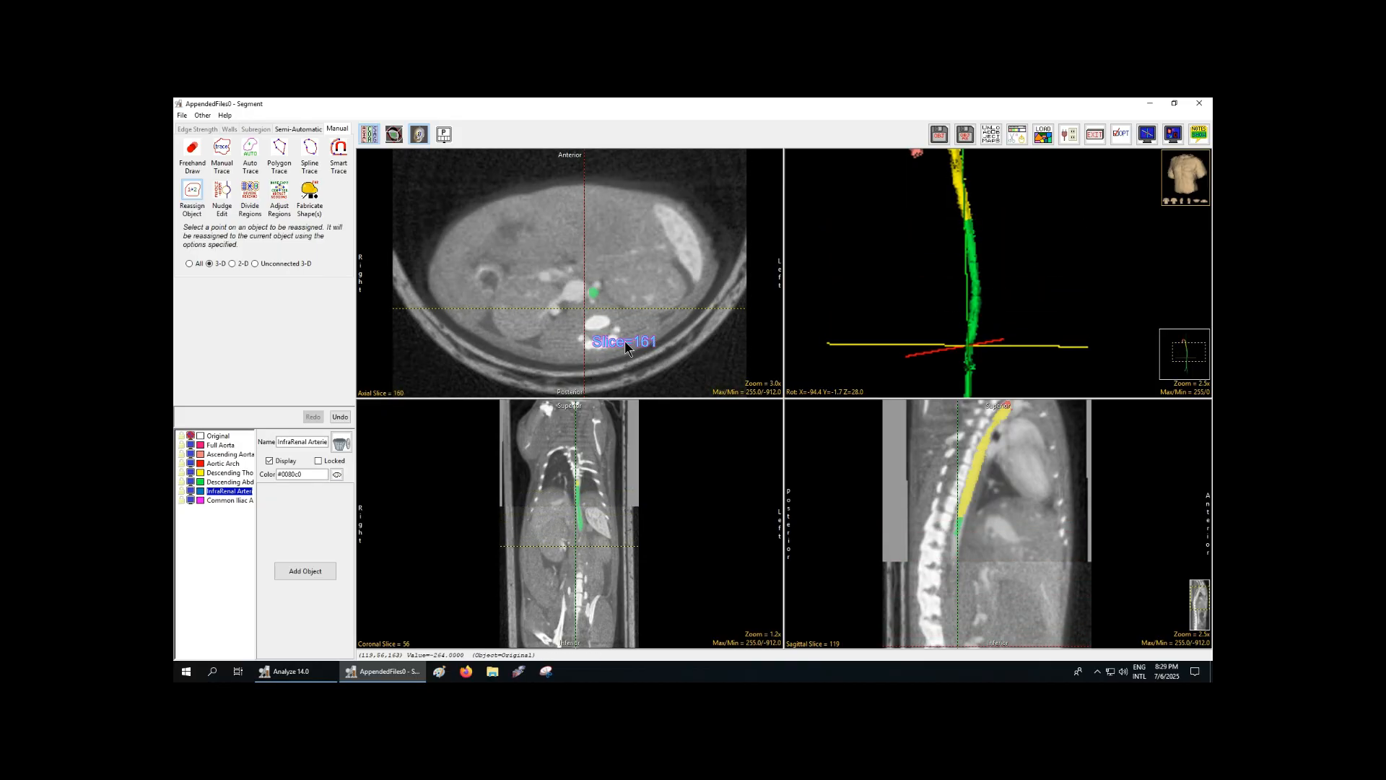
mouse_move(572, 347)
right_down()
mouse_move(582, 326)
mouse_move(591, 335)
right_up()
scroll(601, 535, up, 4)
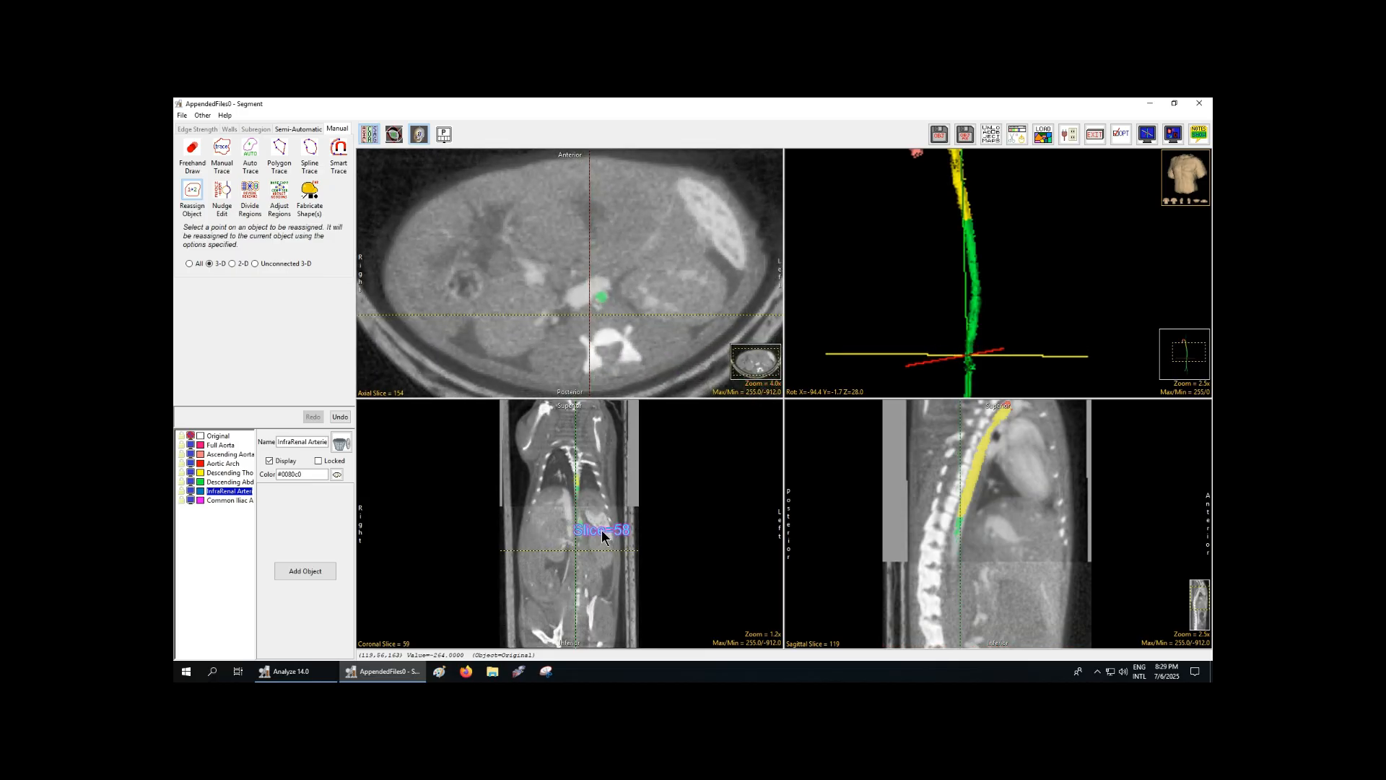
scroll(655, 366, up, 11)
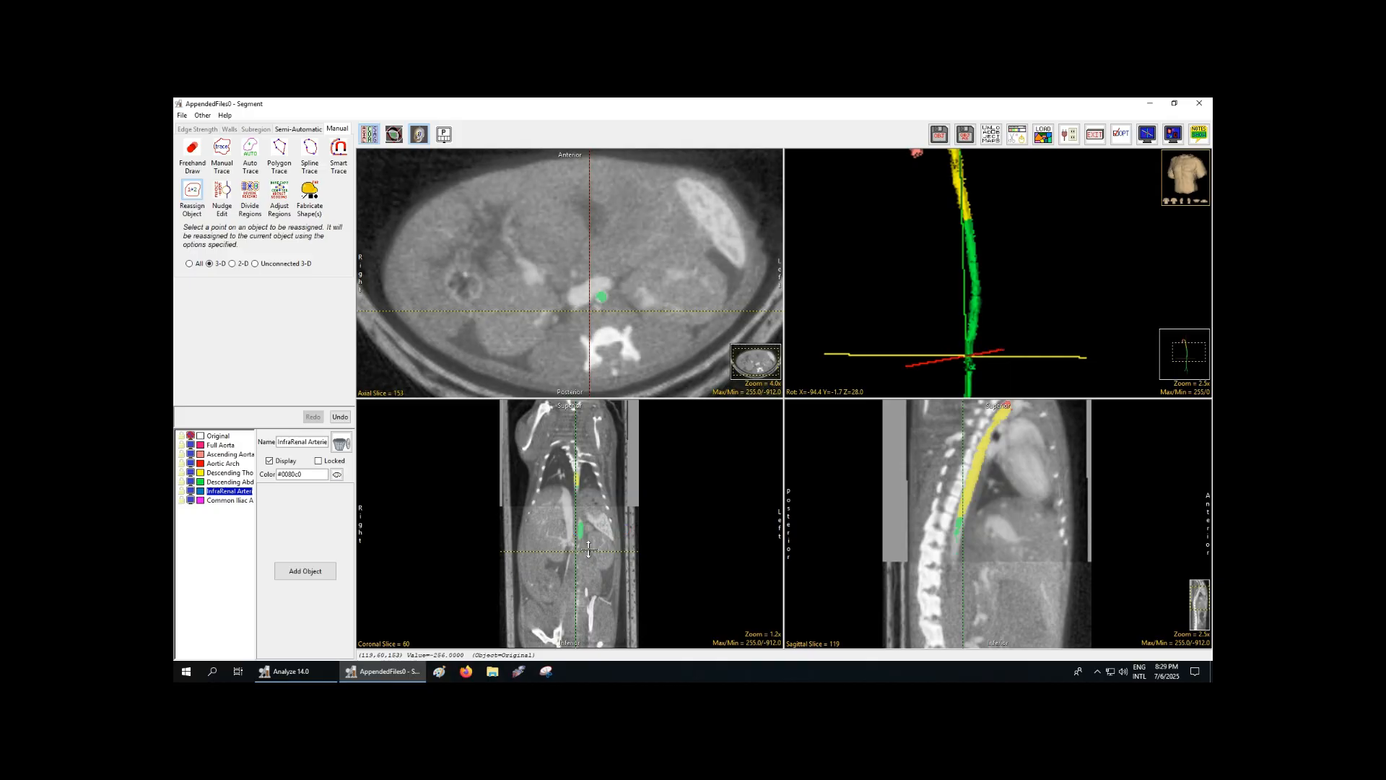
scroll(615, 334, up, 9)
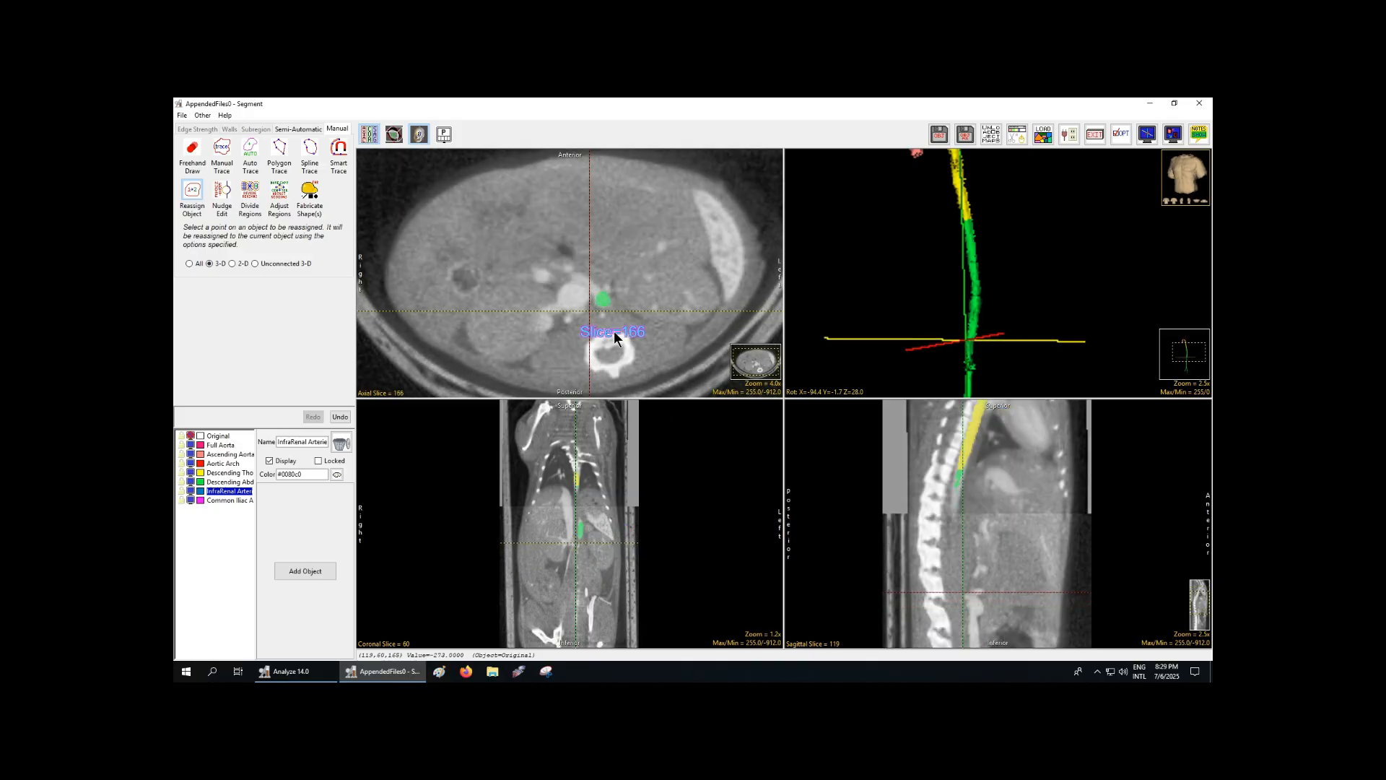
scroll(616, 333, up, 10)
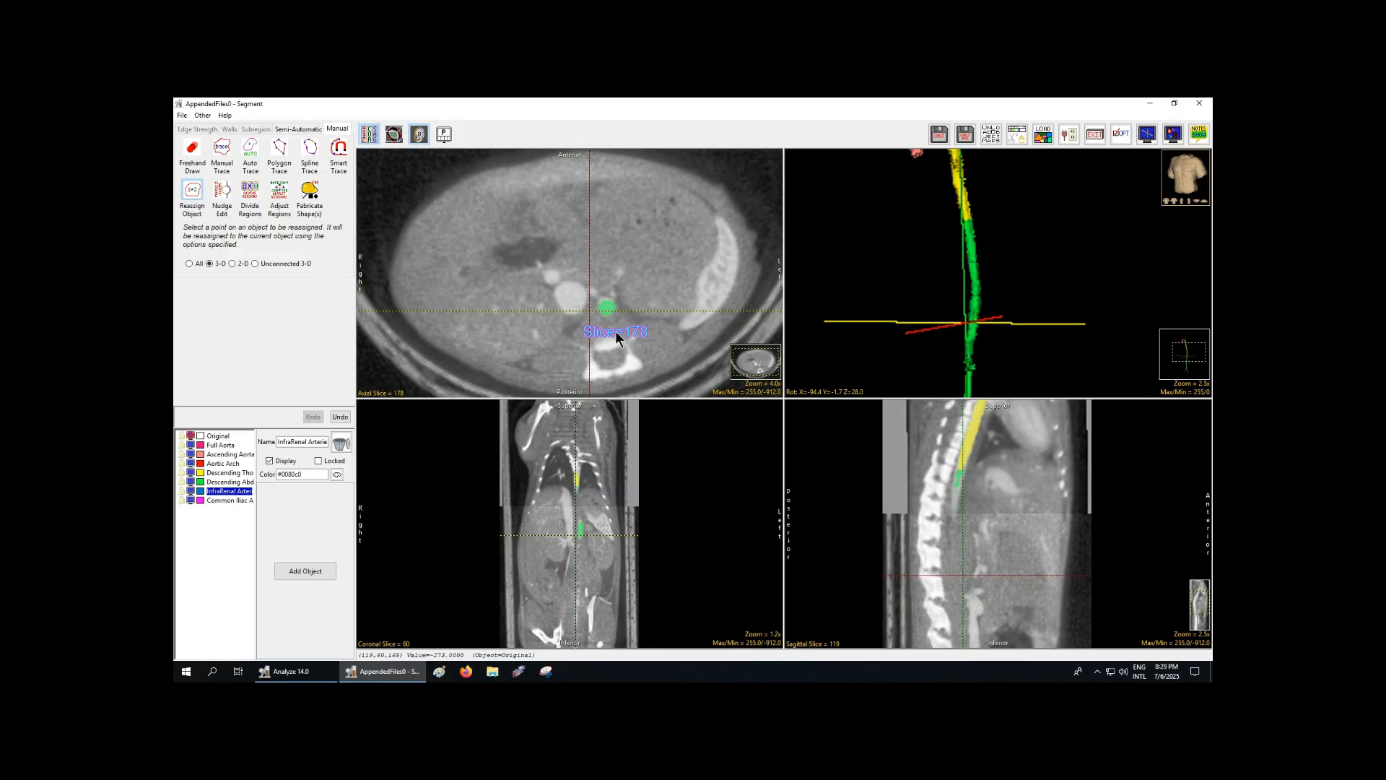
scroll(617, 333, up, 4)
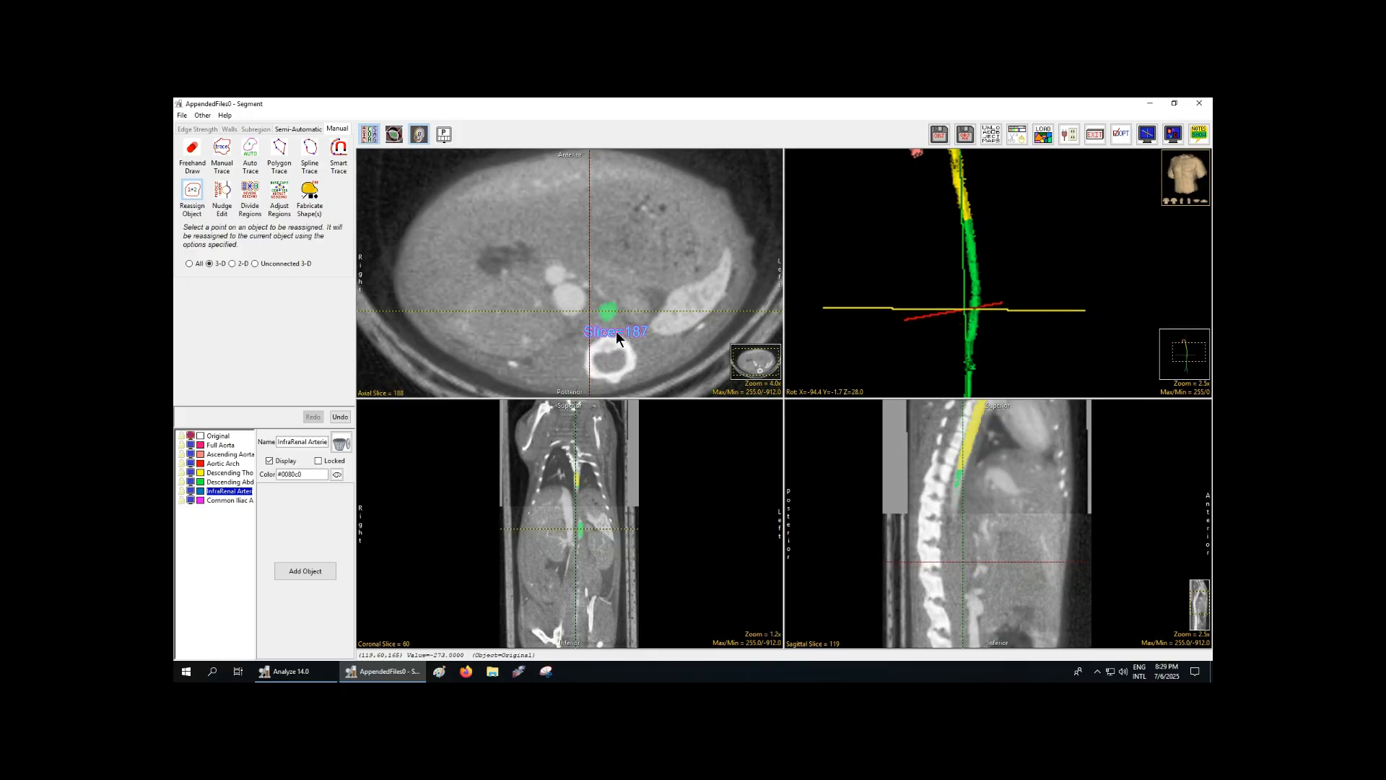
scroll(617, 330, down, 6)
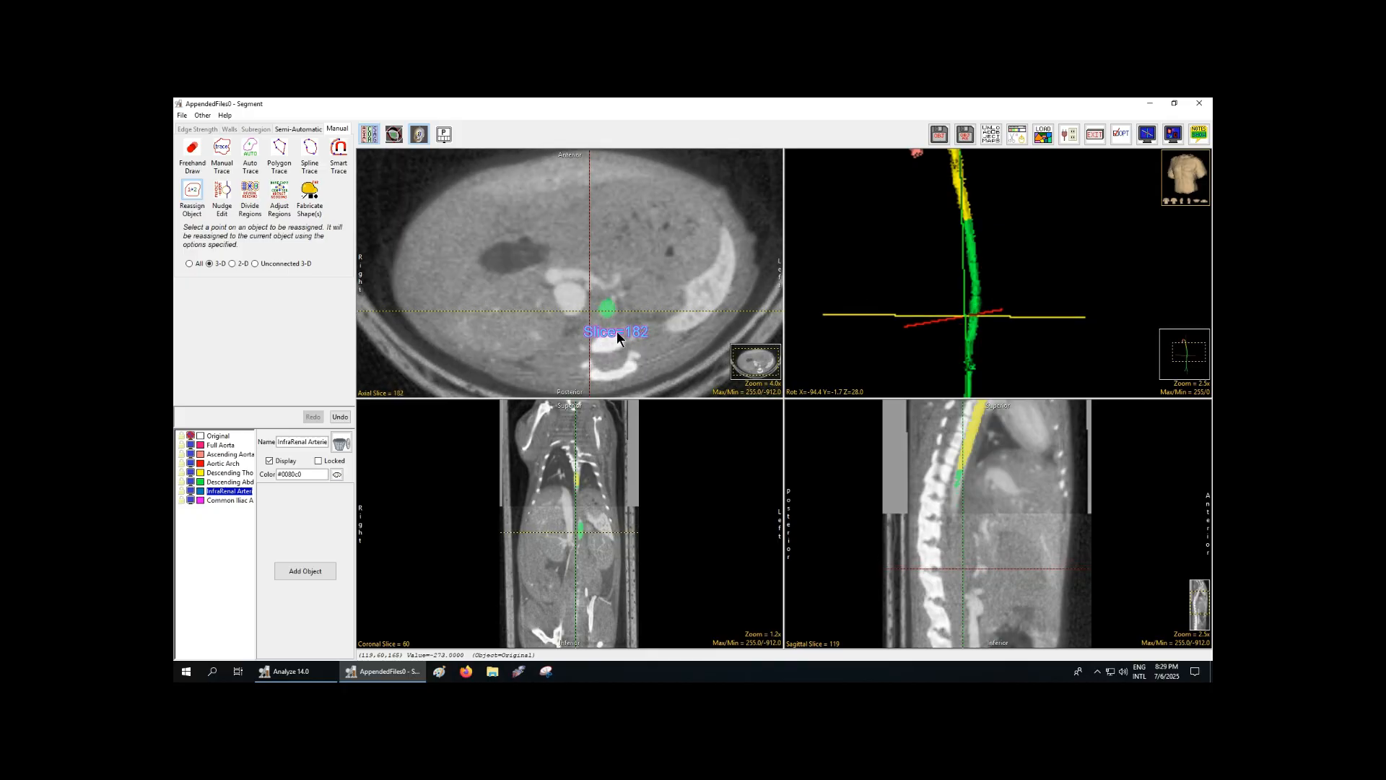
scroll(583, 611, up, 1)
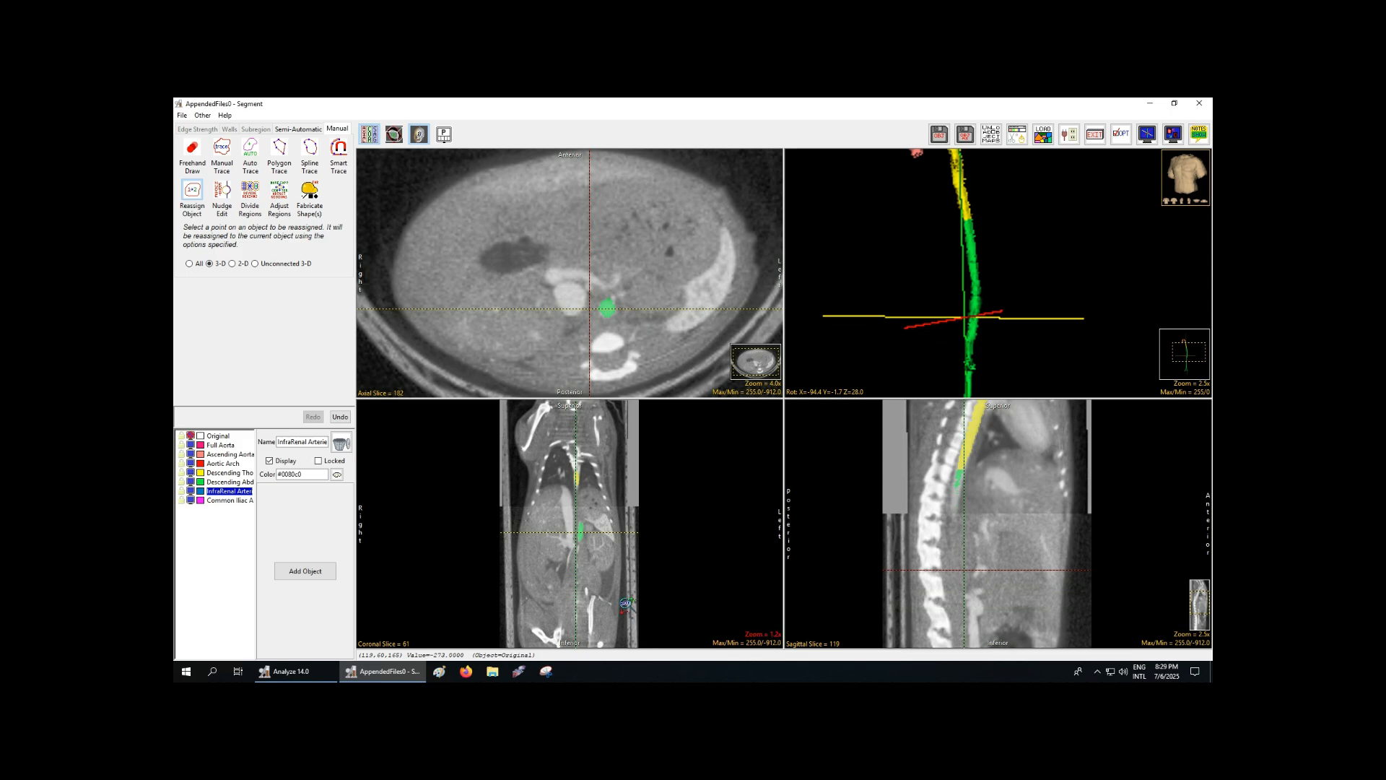
Lower the crosshair on enlarged coronal slice 64 and settle the axial view on slice 149 at the renal branching level.
ctrl+scroll(627, 587, up, 5)
scroll(627, 587, up, 1)
scroll(627, 586, up, 2)
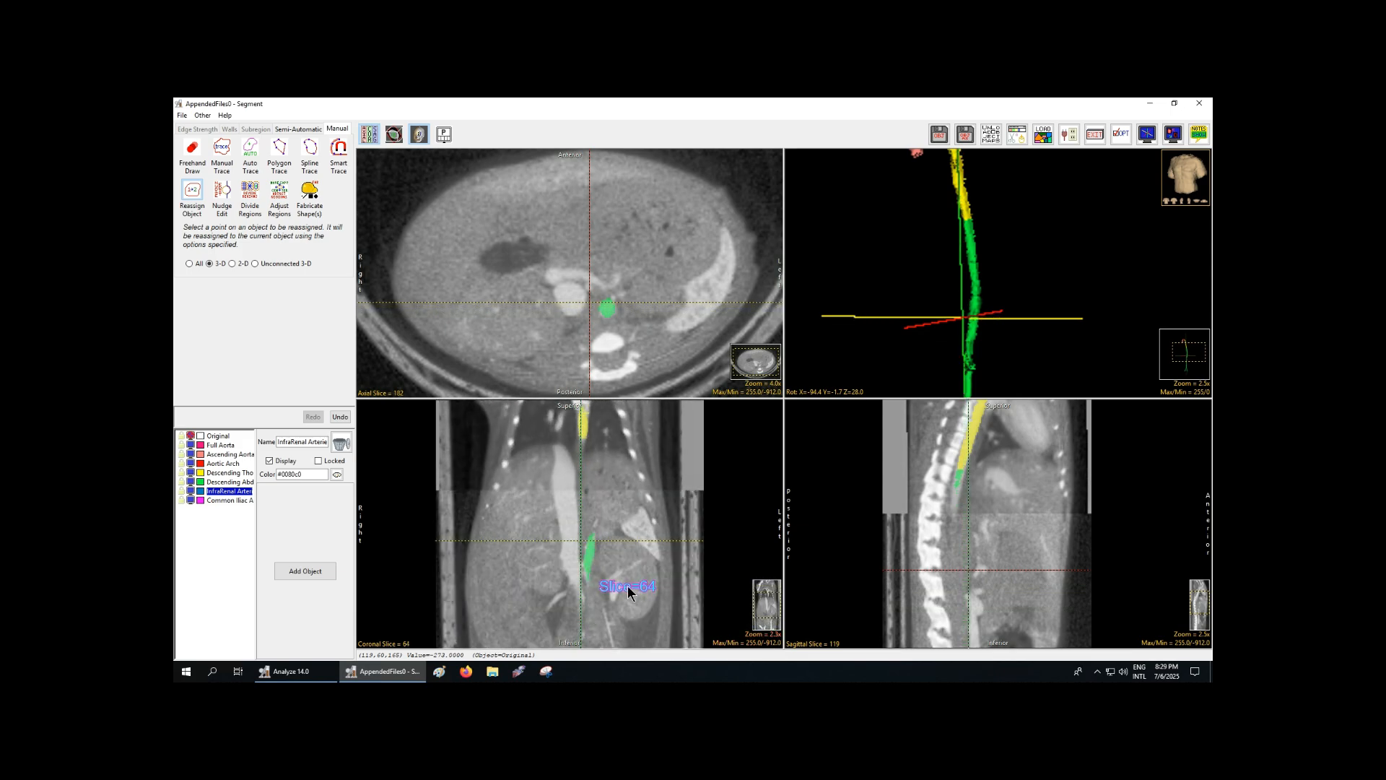
drag(607, 539, 607, 559)
scroll(613, 333, down, 6)
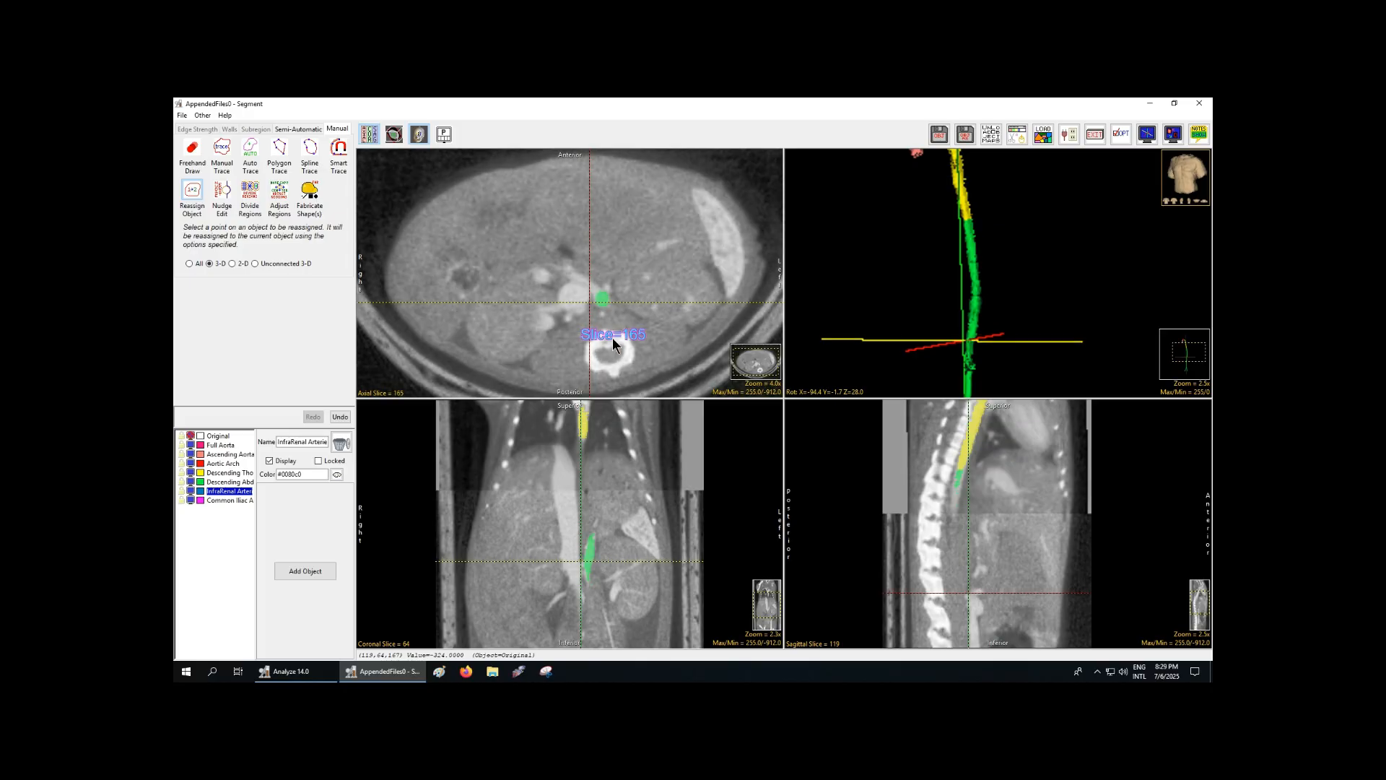
scroll(612, 337, down, 9)
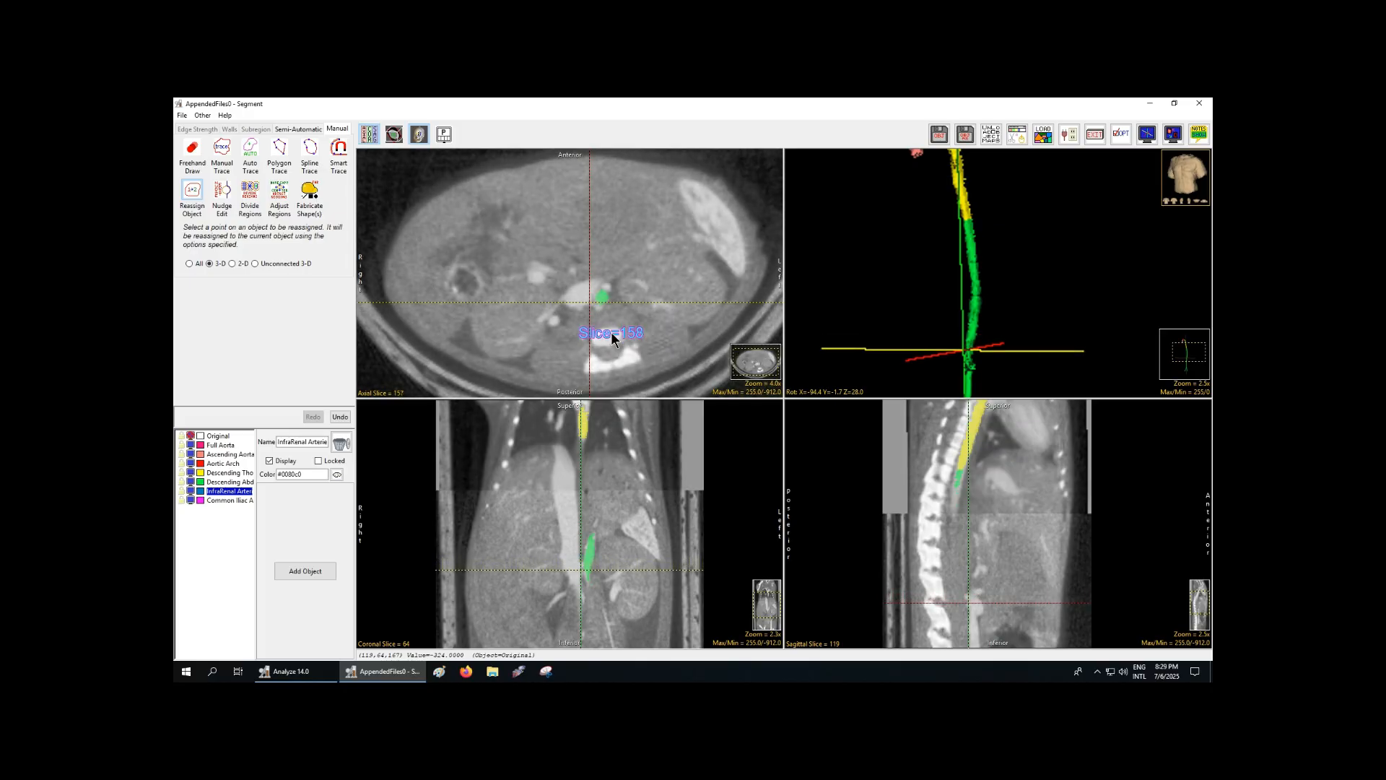
scroll(609, 330, down, 3)
scroll(605, 327, down, 1)
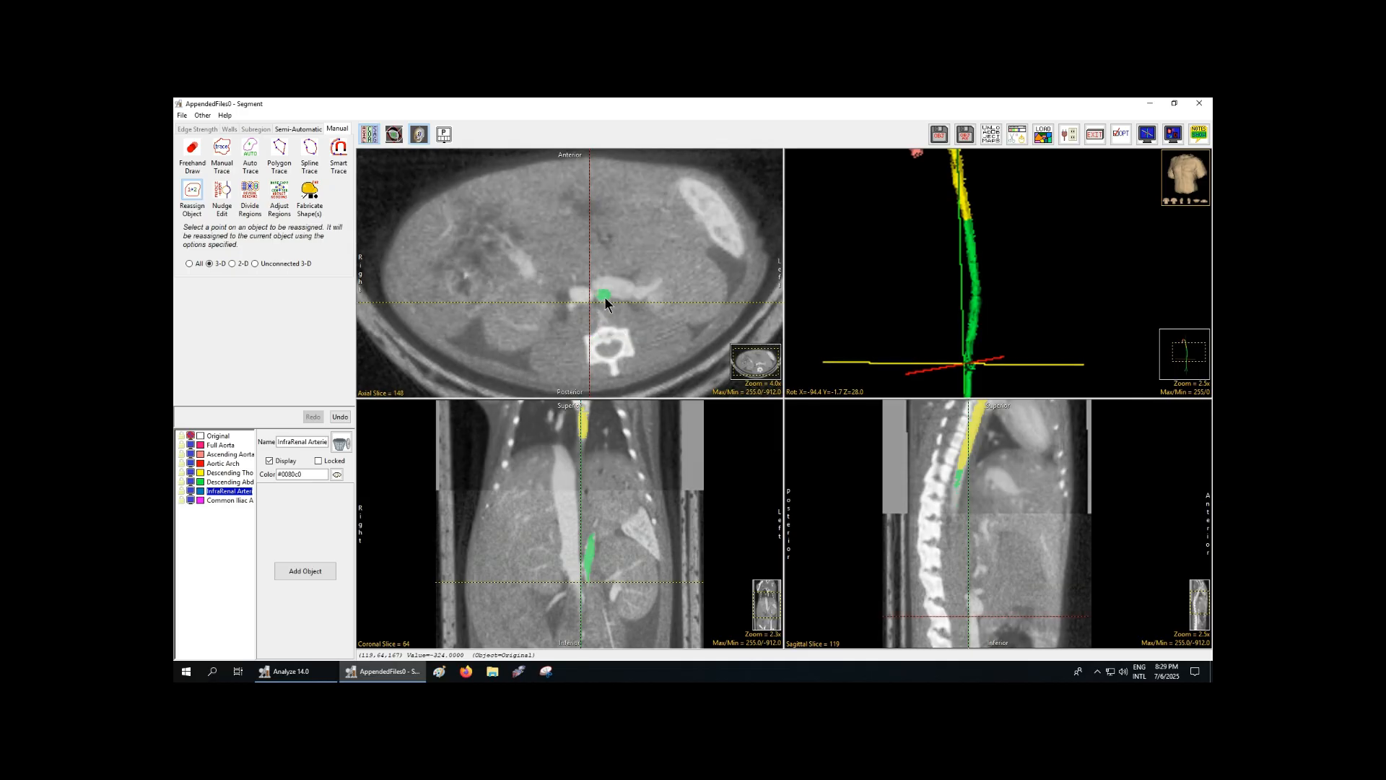
scroll(639, 327, up, 3)
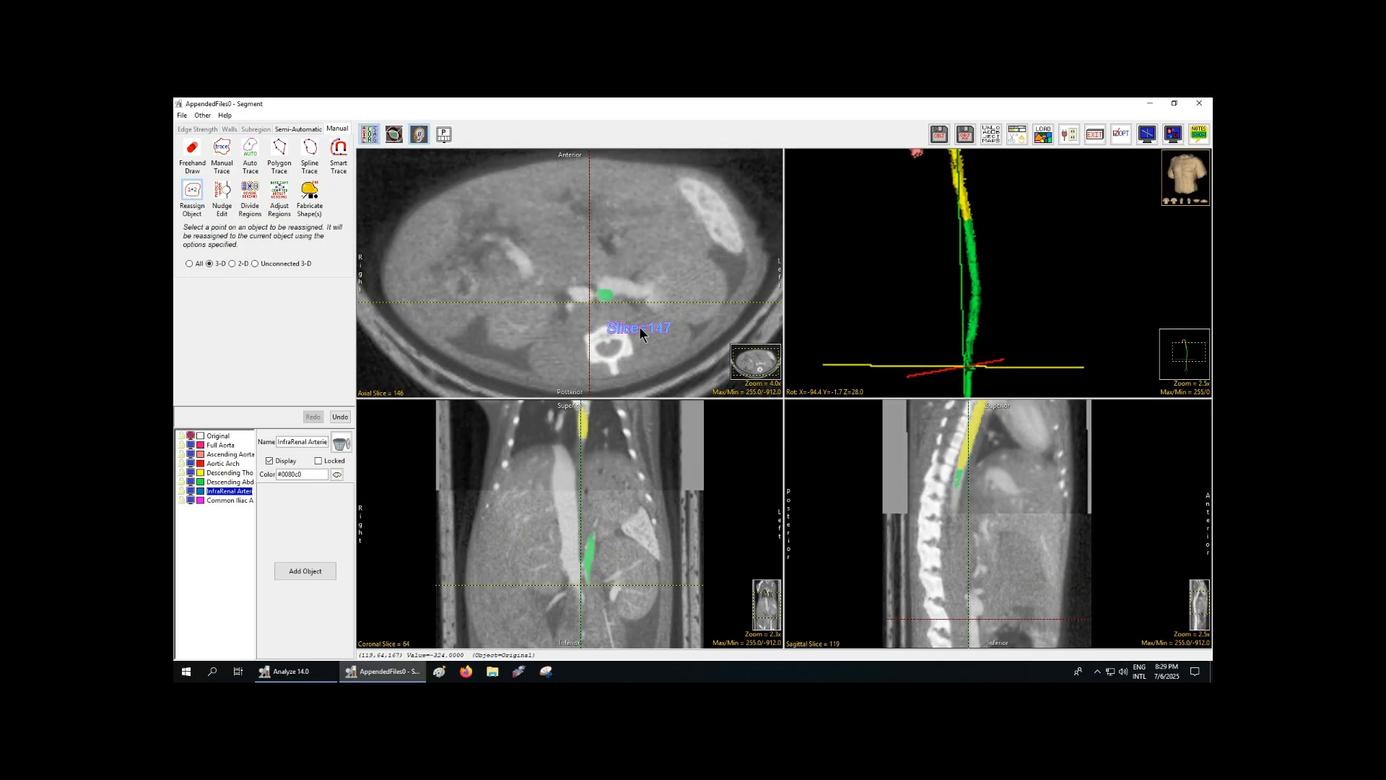
scroll(677, 312, down, 1)
scroll(666, 326, down, 1)
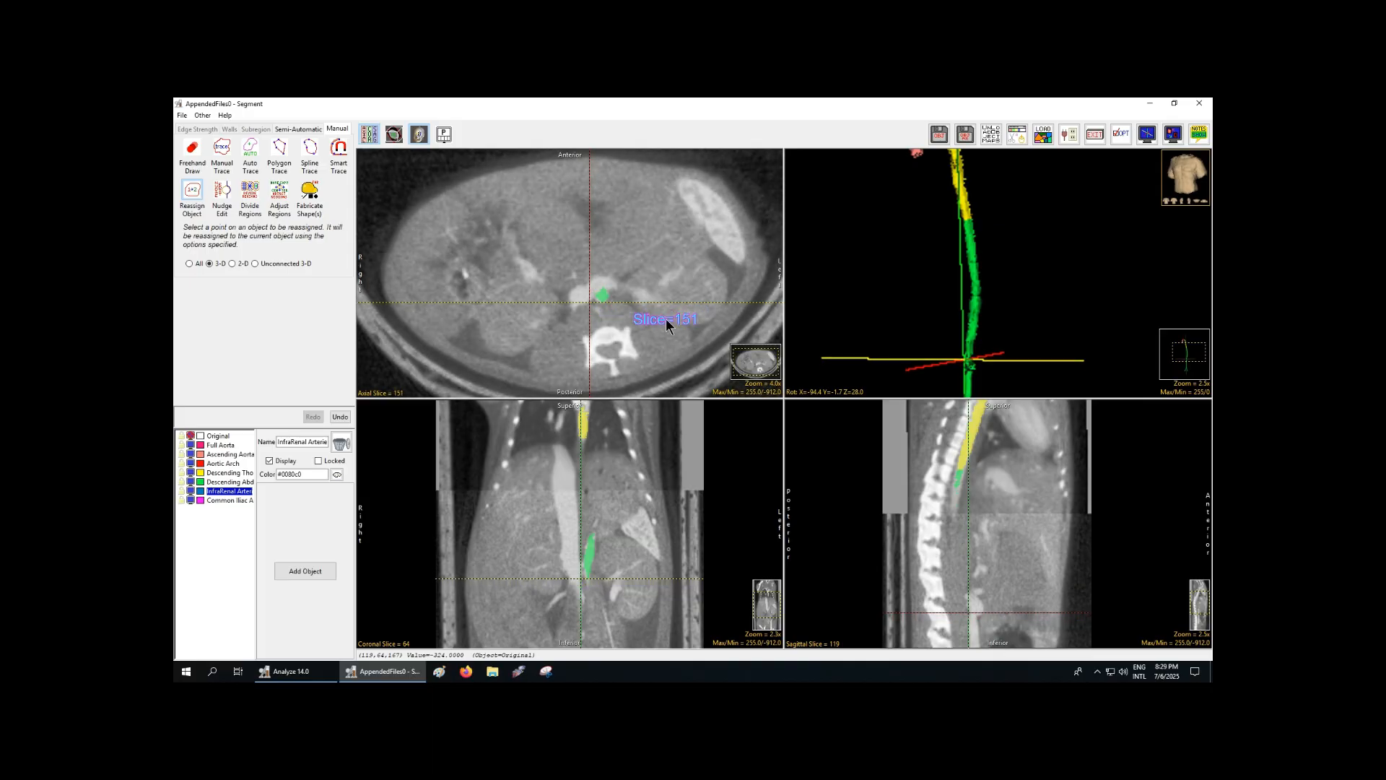
scroll(666, 319, down, 1)
scroll(660, 329, up, 1)
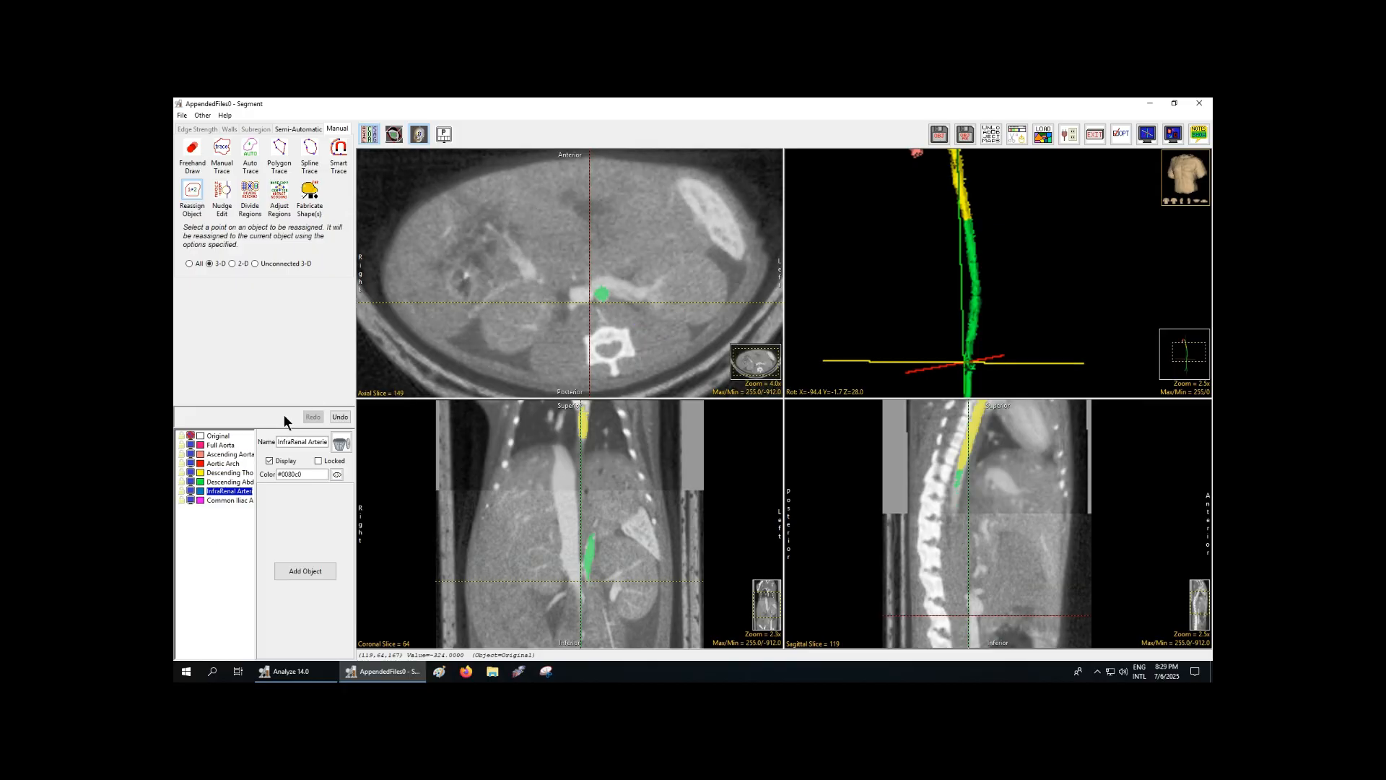
Reassign the aorta below the renal branching to the InfraRenal object, slice 149 in 2-D and the rest from slice 148 in 3-D.
click(232, 263)
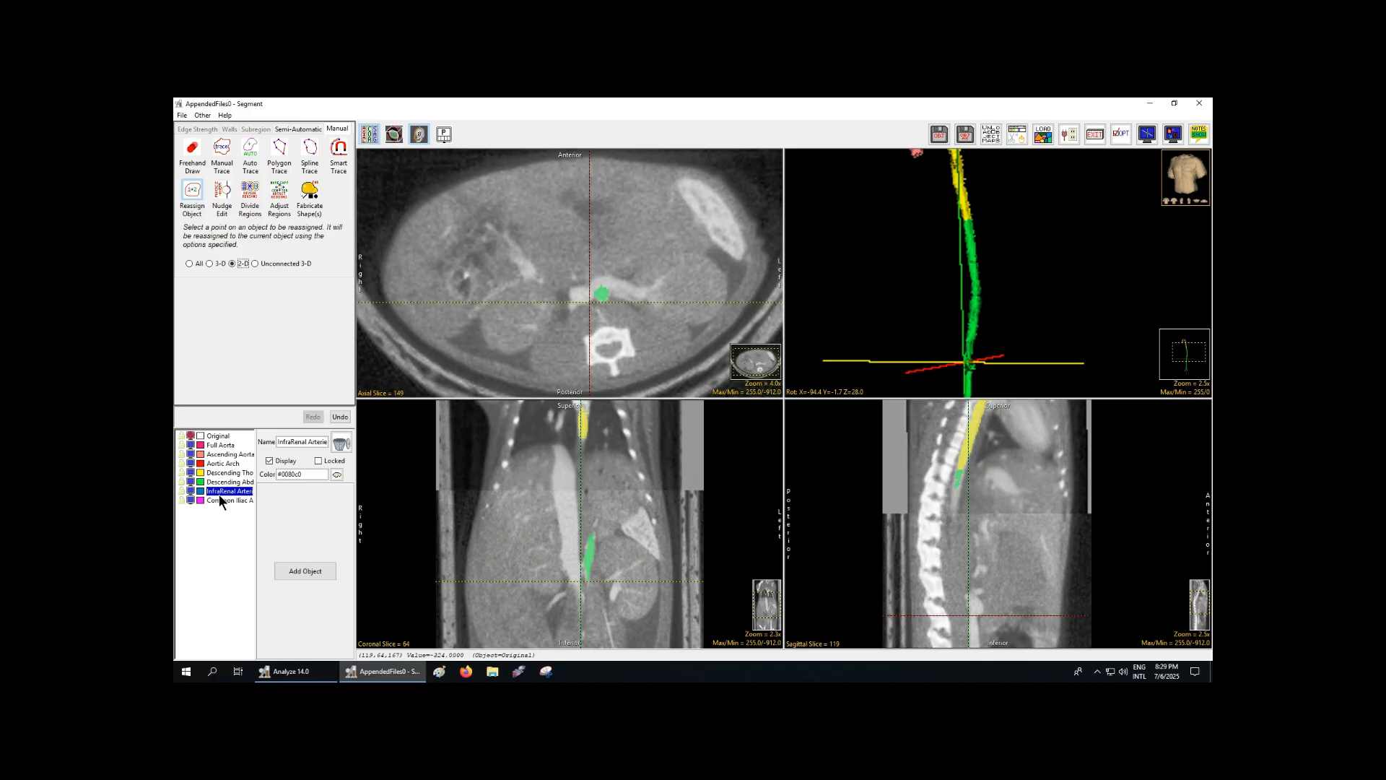
click(602, 293)
scroll(650, 357, down, 1)
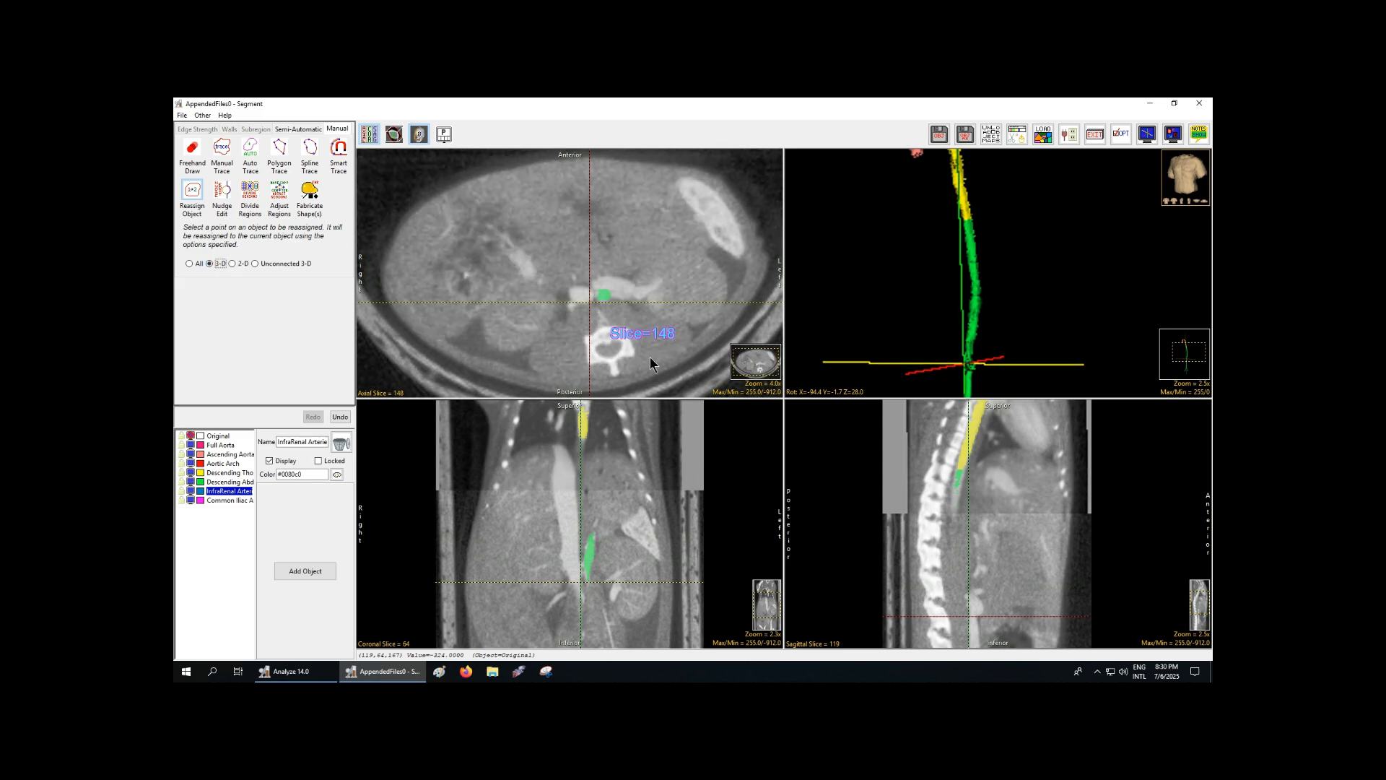
click(601, 293)
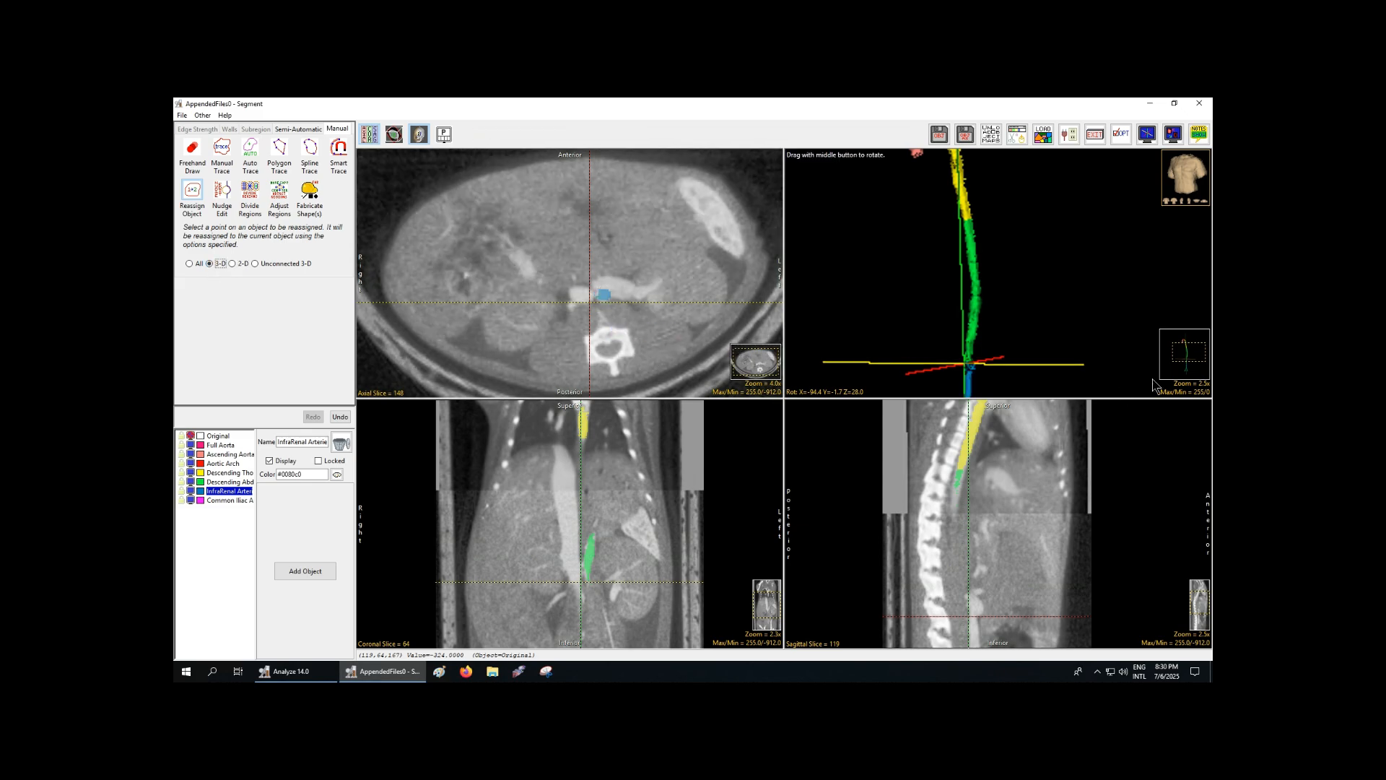
Frame the lower aorta in the 3-D rendering and locate the bifurcation on the axial slices, settling on slice 67.
click(1184, 369)
click(726, 422)
drag(1196, 358, 1188, 362)
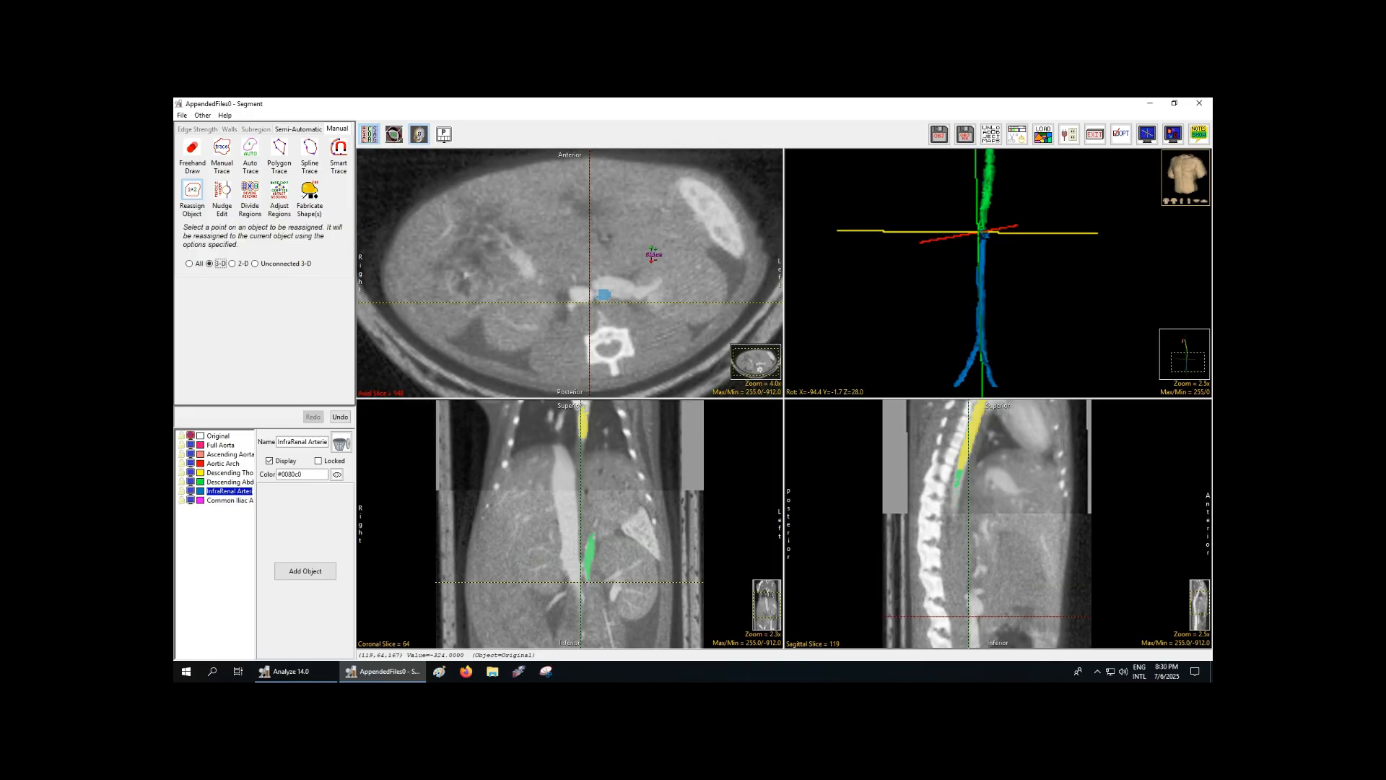
scroll(649, 280, down, 5)
scroll(647, 357, down, 14)
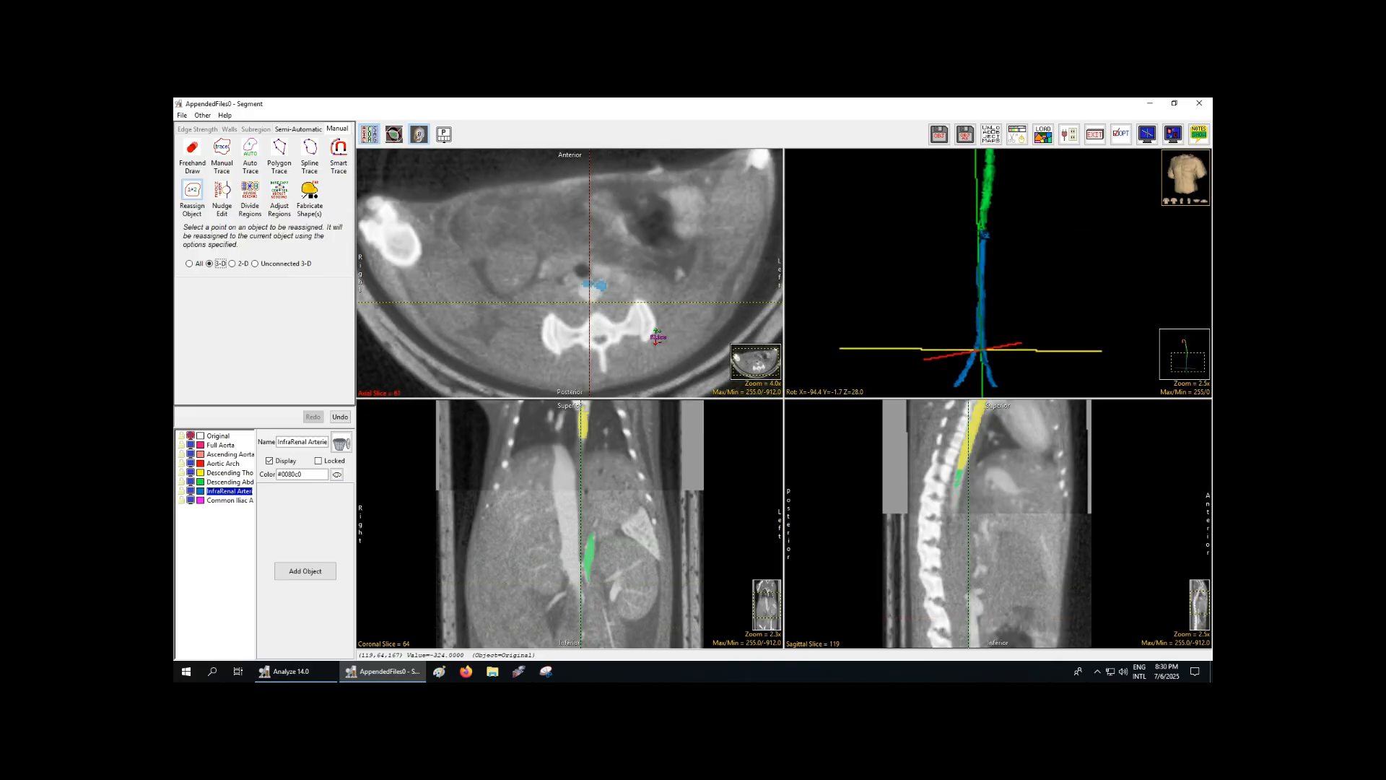
scroll(647, 357, up, 10)
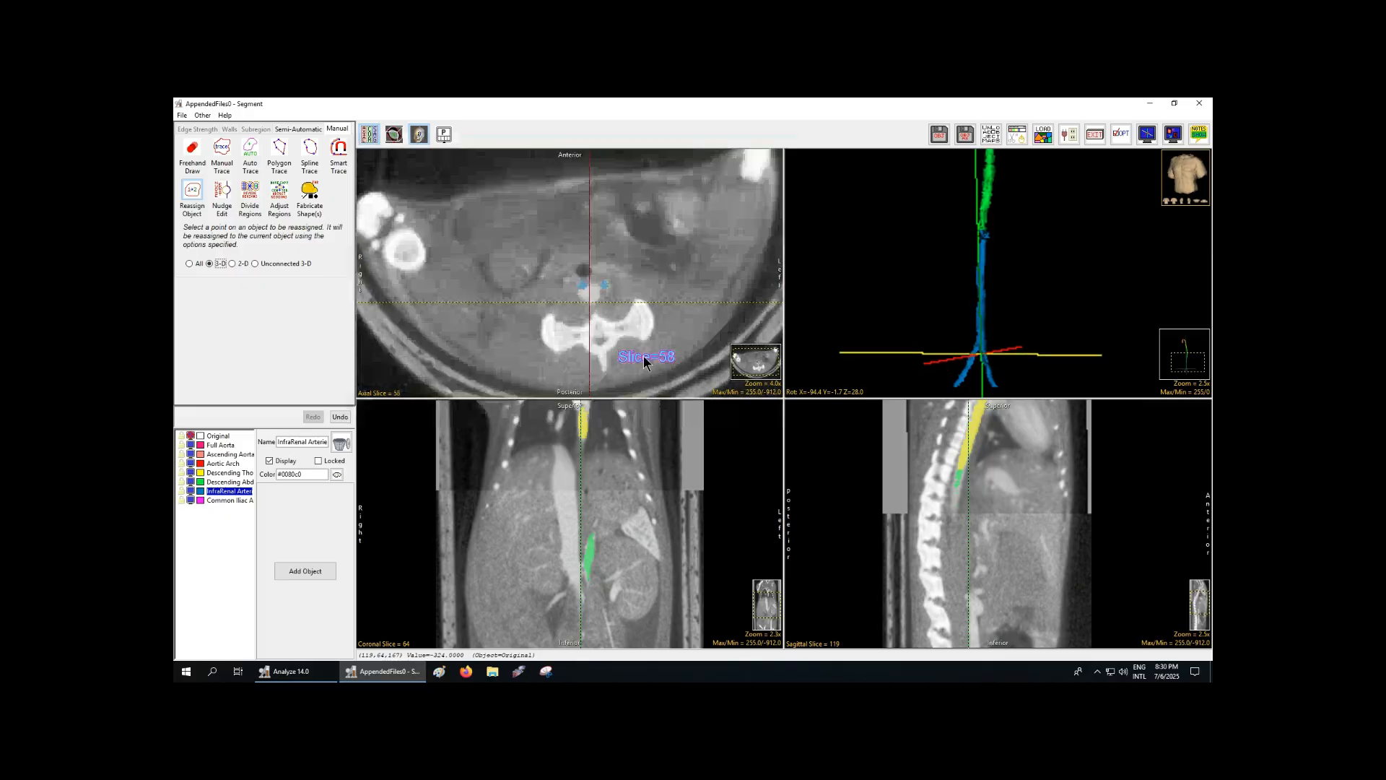
scroll(644, 348, down, 2)
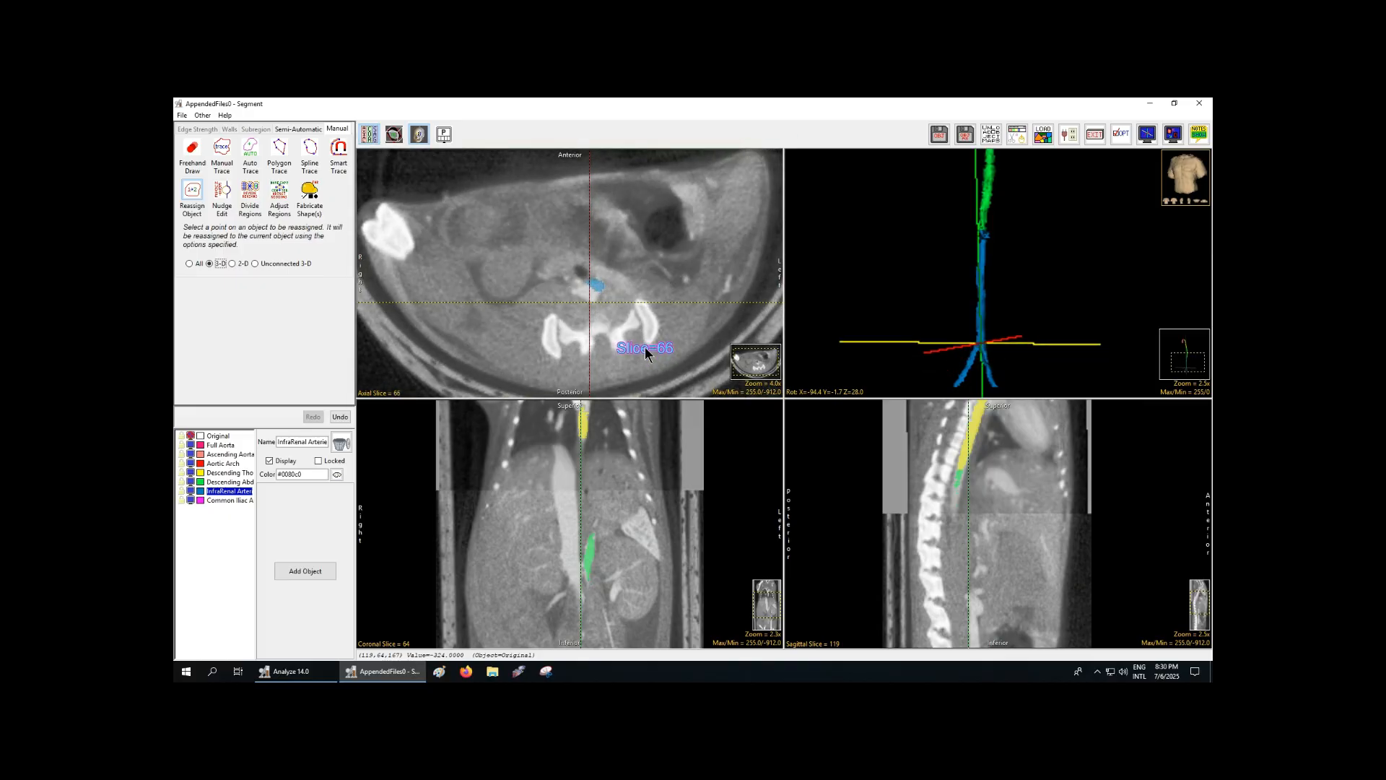
scroll(637, 335, up, 5)
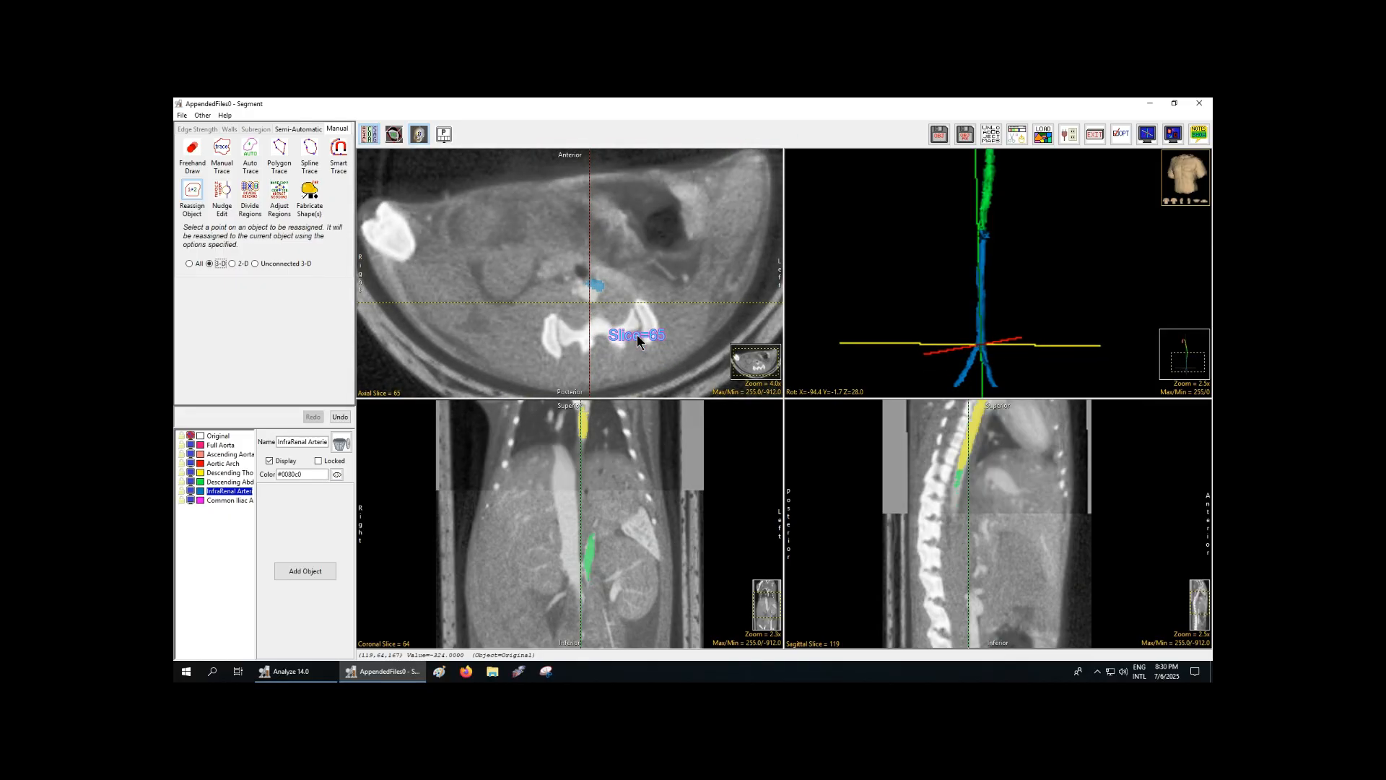
Reassign the aorta from the bifurcation downward to the Common Iliac object, slice 67 in 2-D and the rest from slice 66 in 3-D.
click(241, 265)
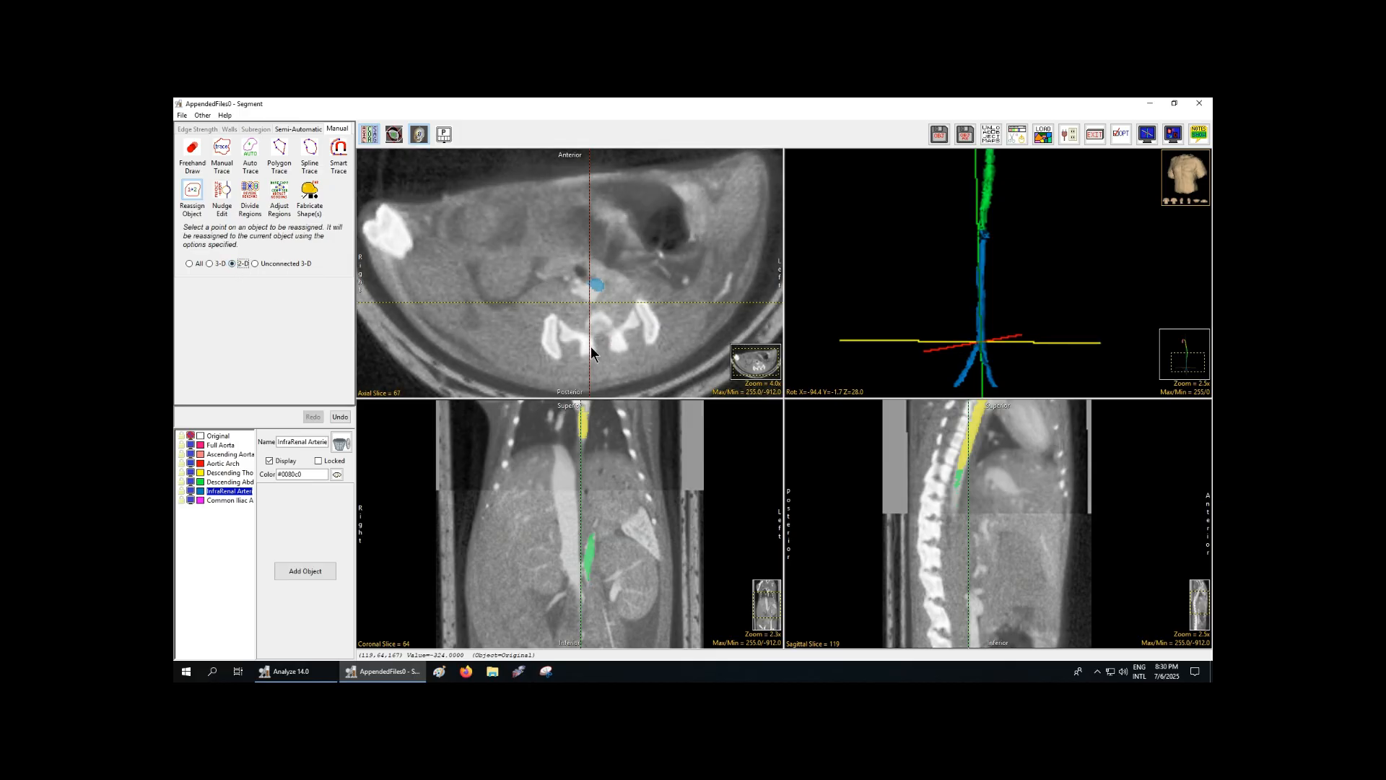
click(229, 499)
click(595, 284)
click(209, 264)
scroll(831, 307, down, 1)
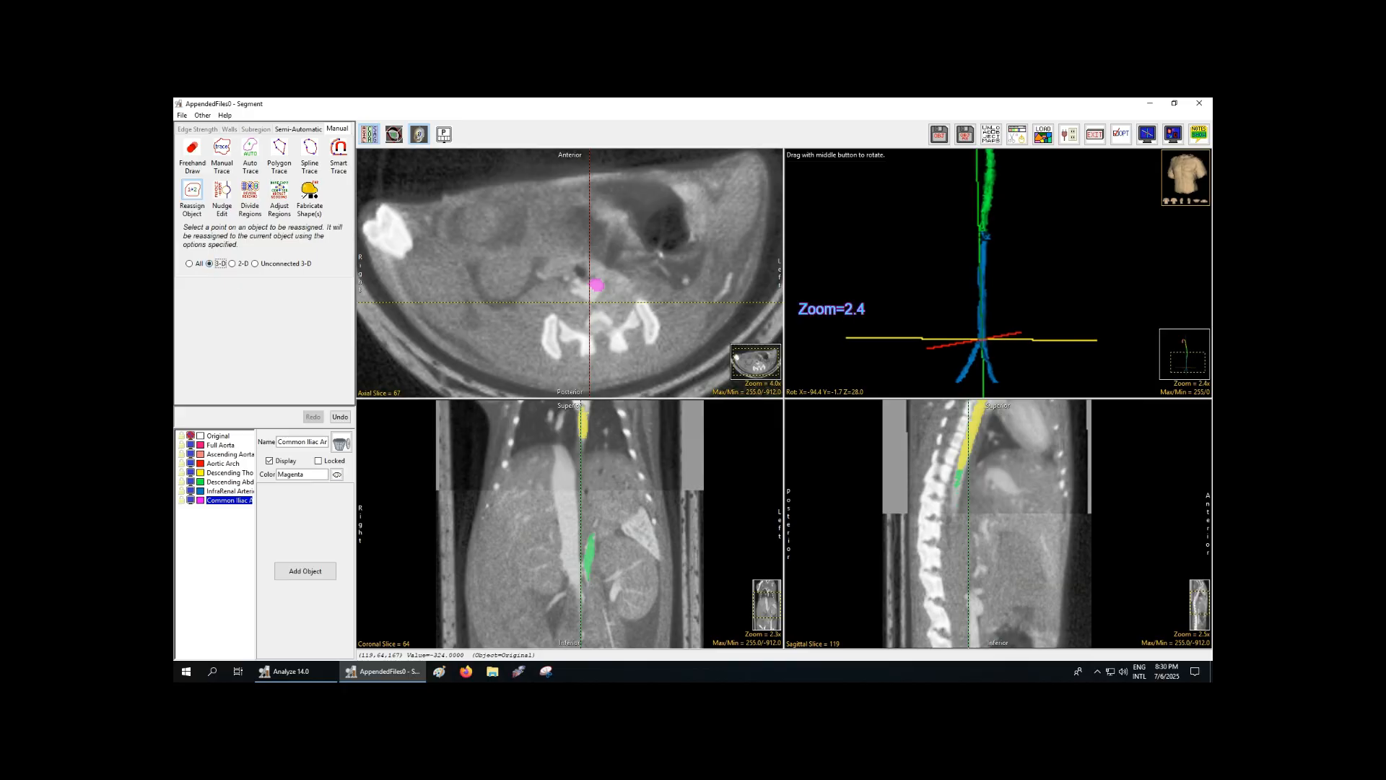
scroll(595, 287, down, 1)
click(599, 285)
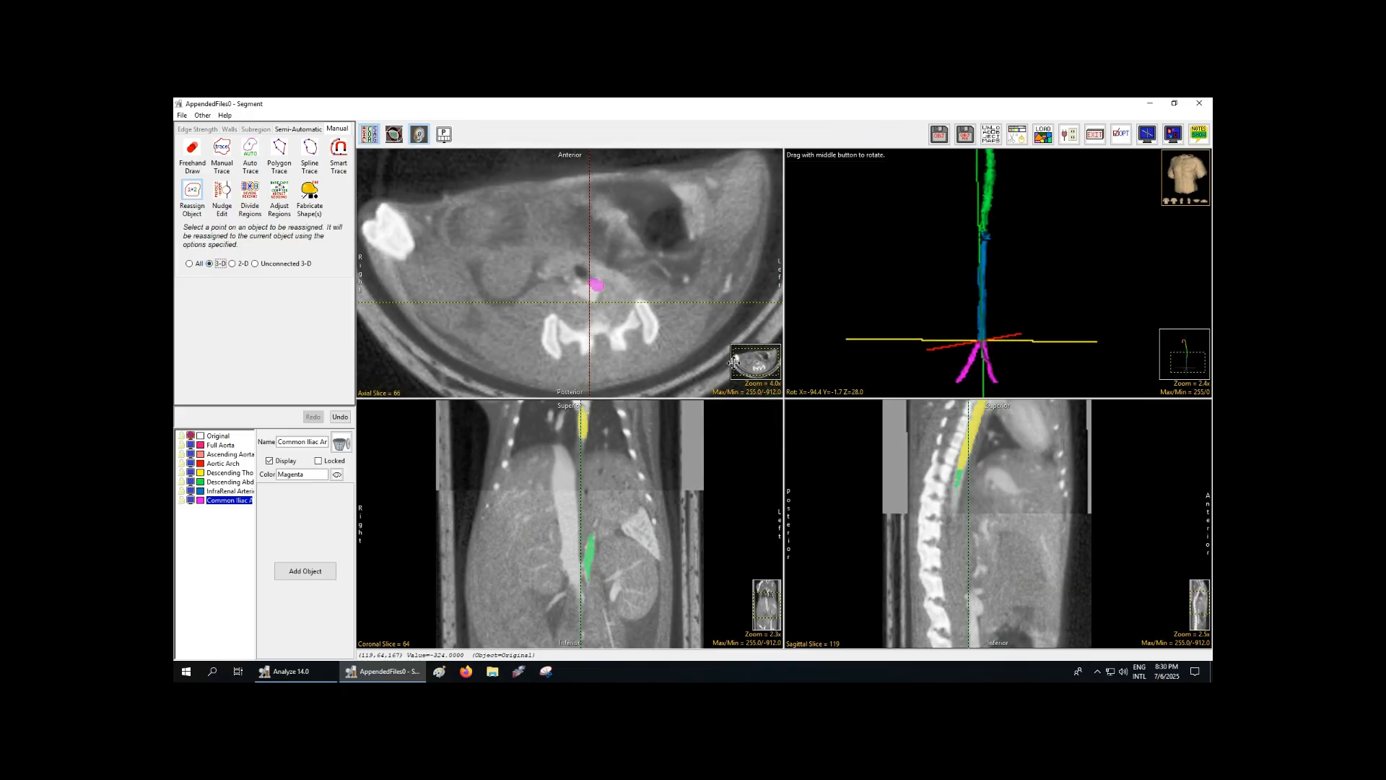
Zoom the 3-D rendering out to 1.1x and center it to inspect the whole color-coded aorta.
click(1200, 384)
mouse_move(1034, 241)
mouse_down()
mouse_move(1040, 265)
mouse_move(1057, 245)
mouse_up()
drag(1185, 362, 1184, 354)
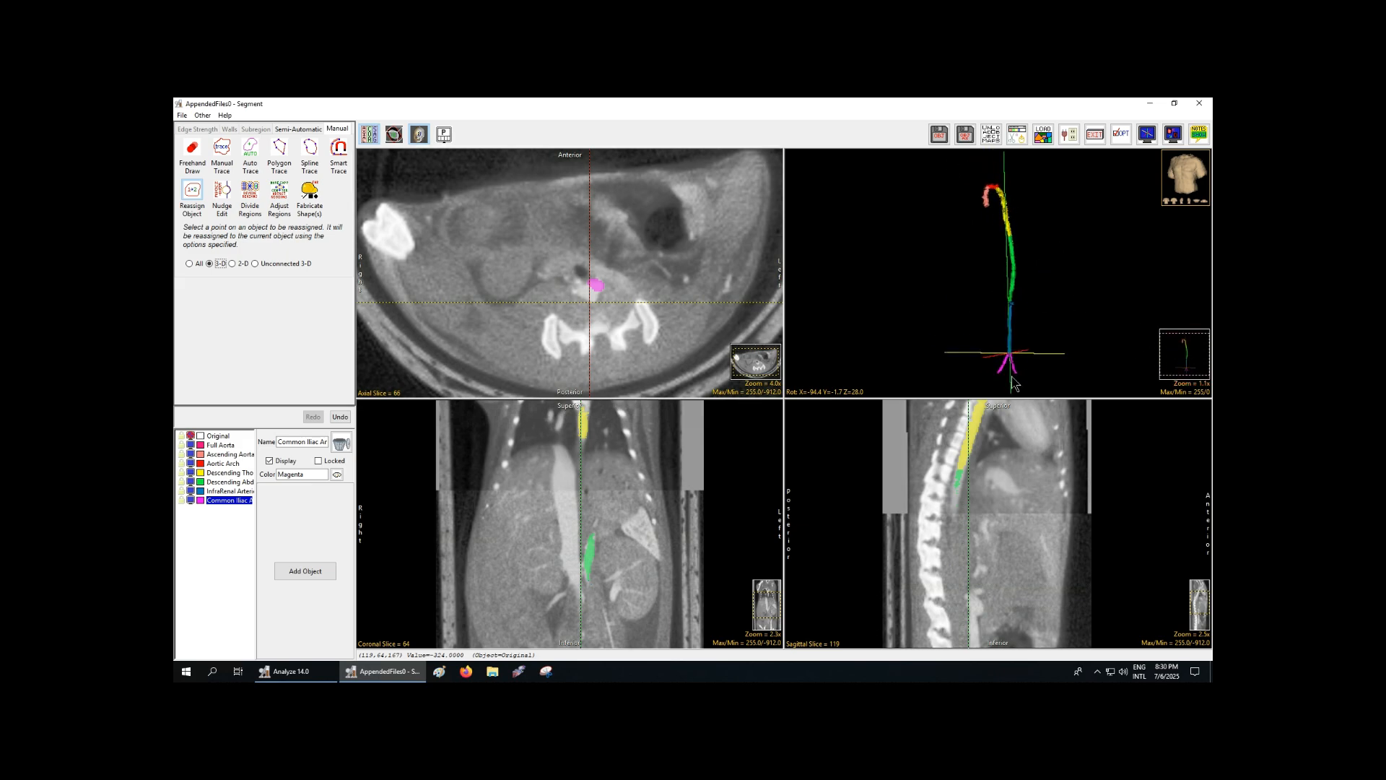
Save the color-coded aortic segments as an object map and close the Segment module.
click(939, 134)
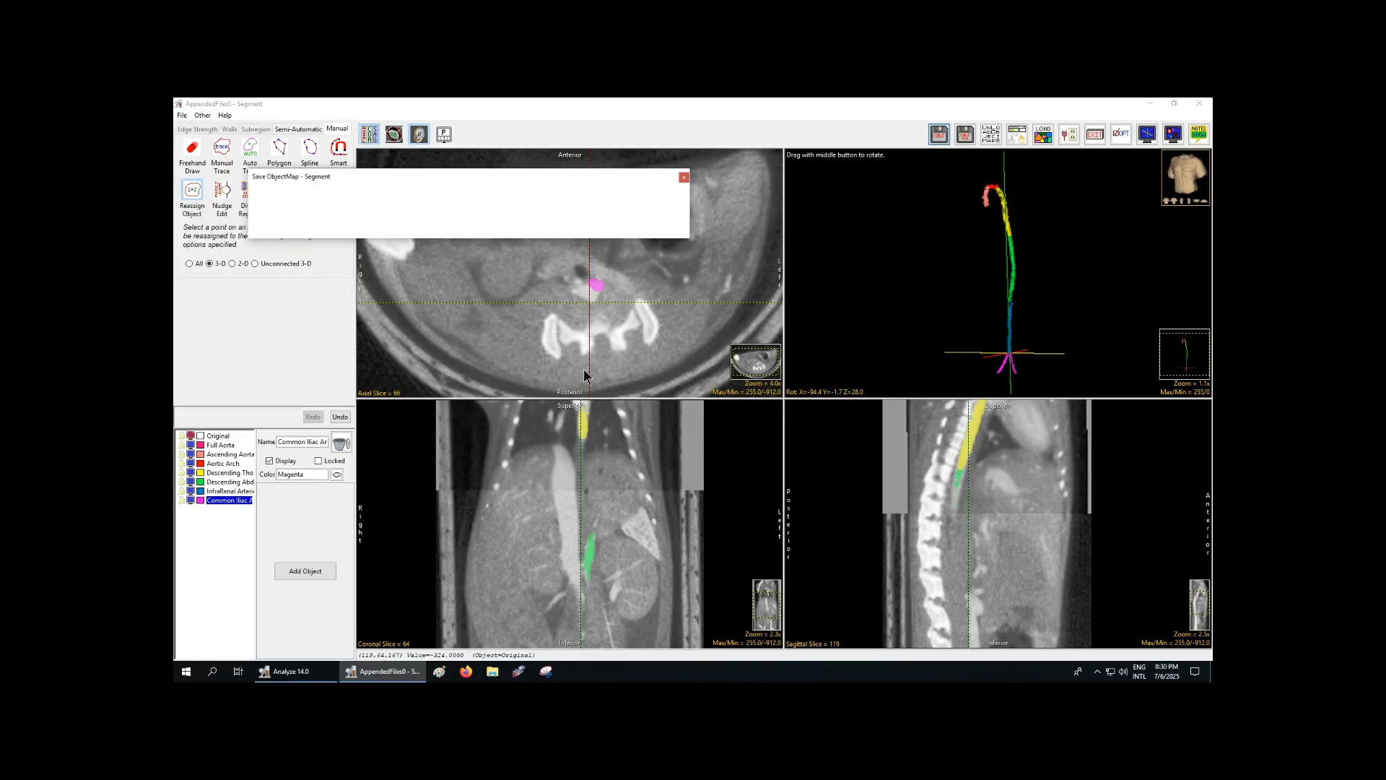
click(550, 423)
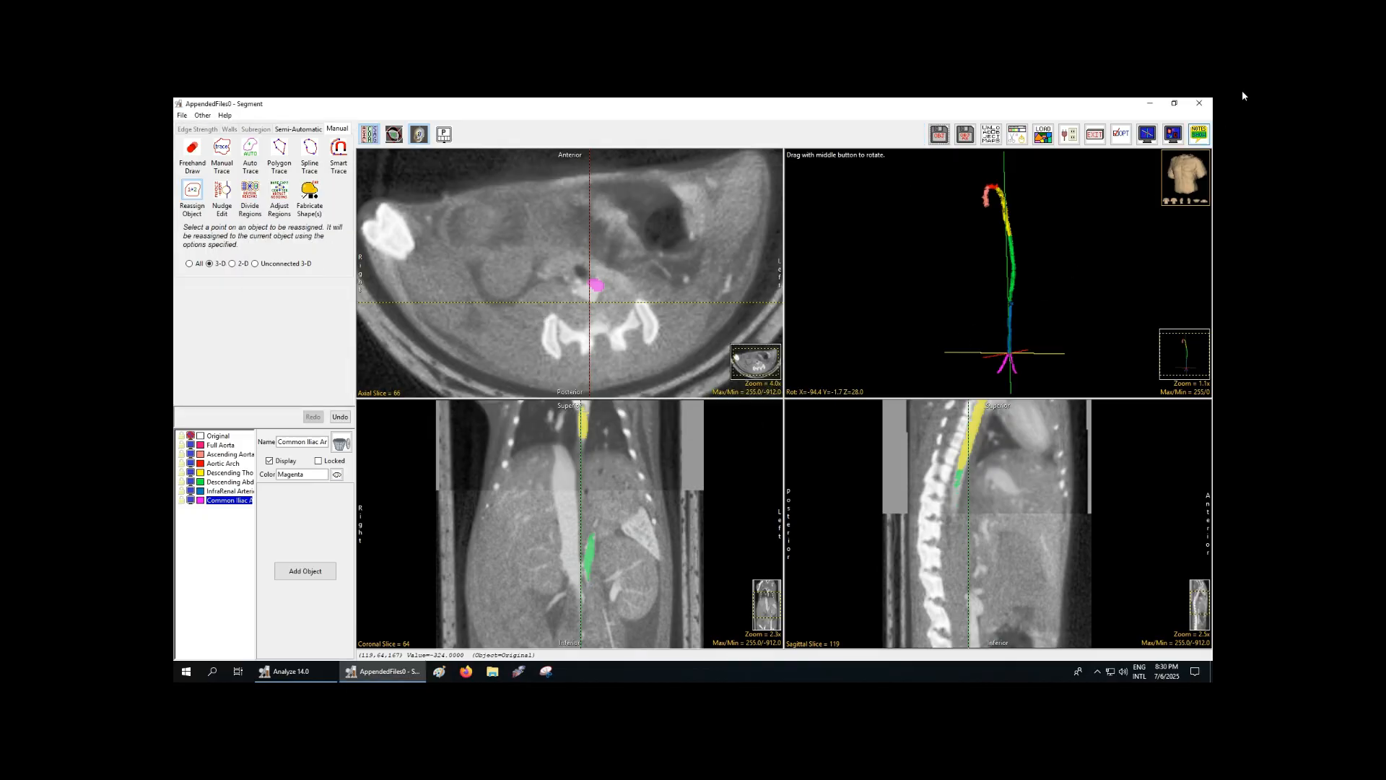
click(1200, 104)
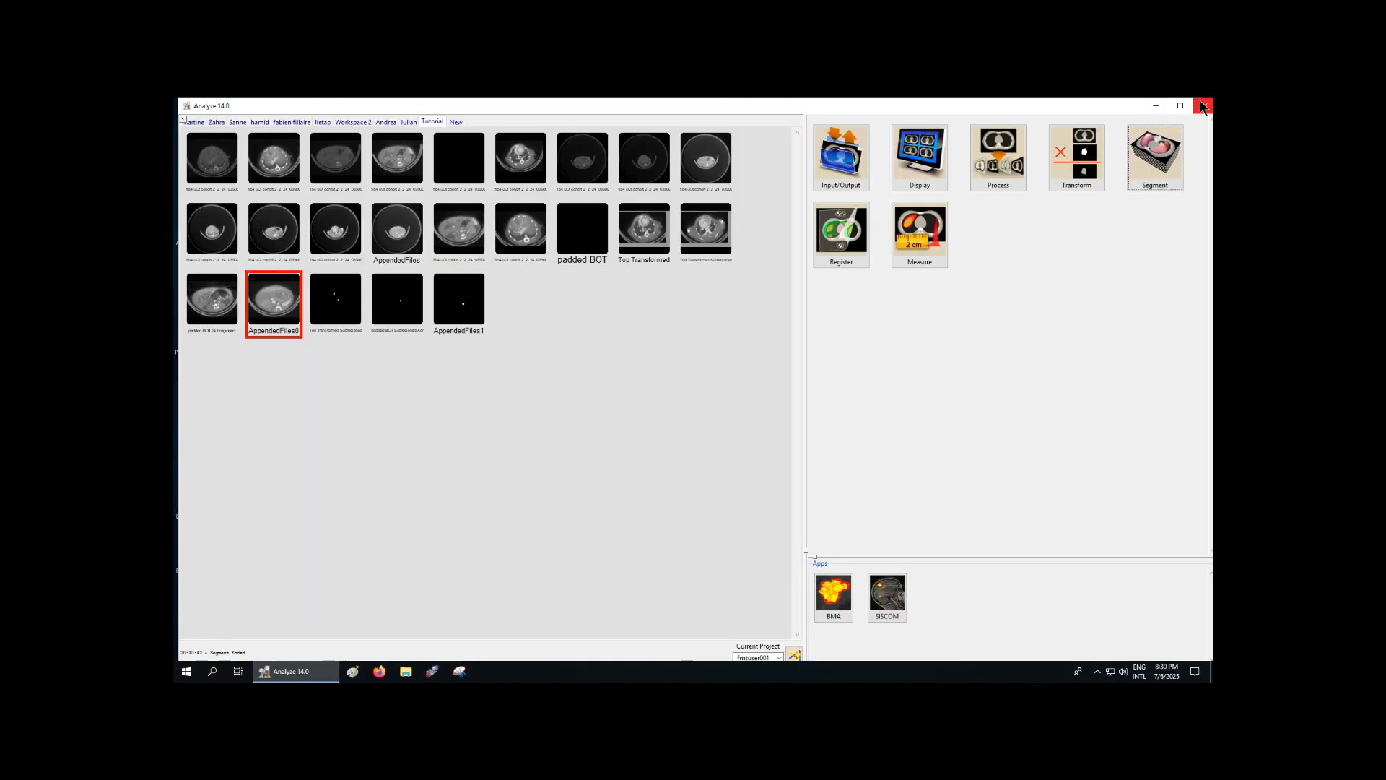
Load AppendedFiles0 into the Measure module, set 3-D sampling to enabled objects, and disable the Full Aorta object.
click(943, 258)
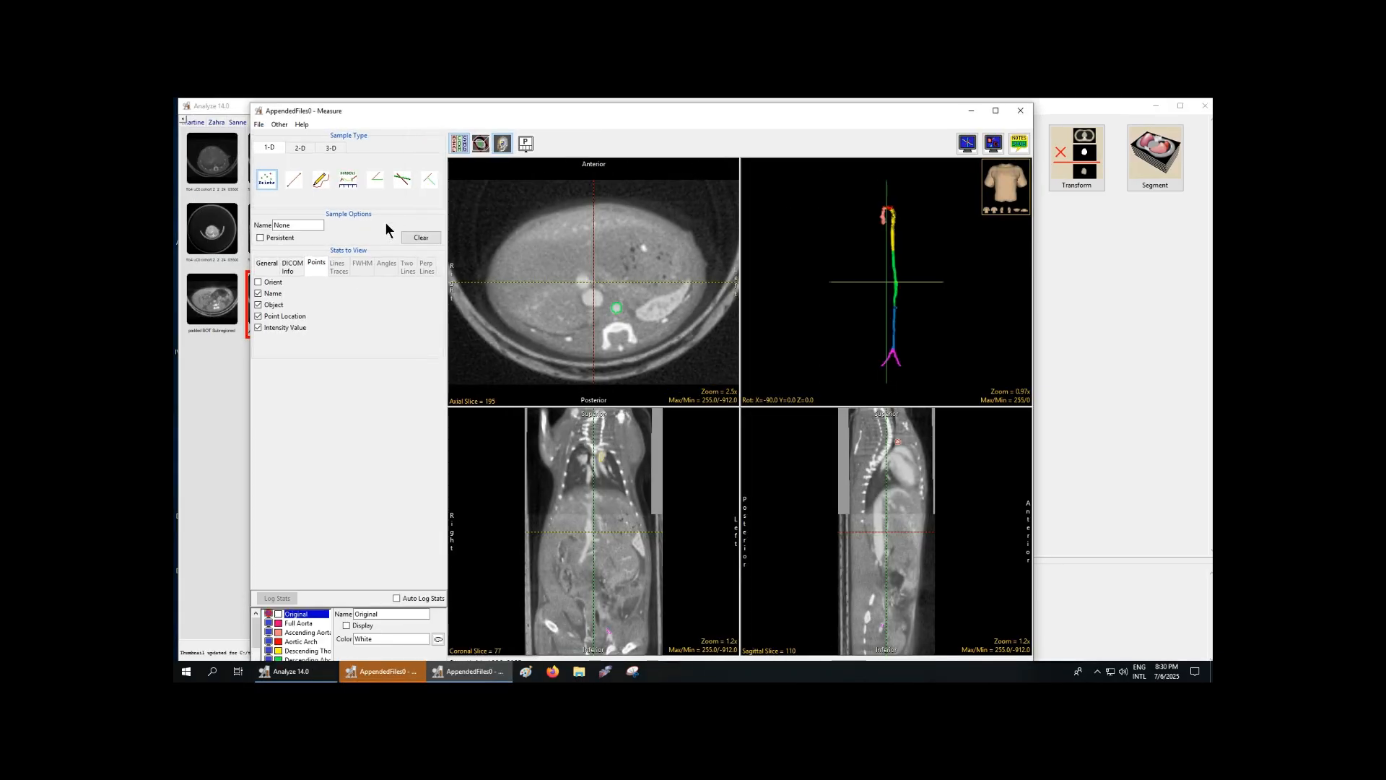
double_click(432, 108)
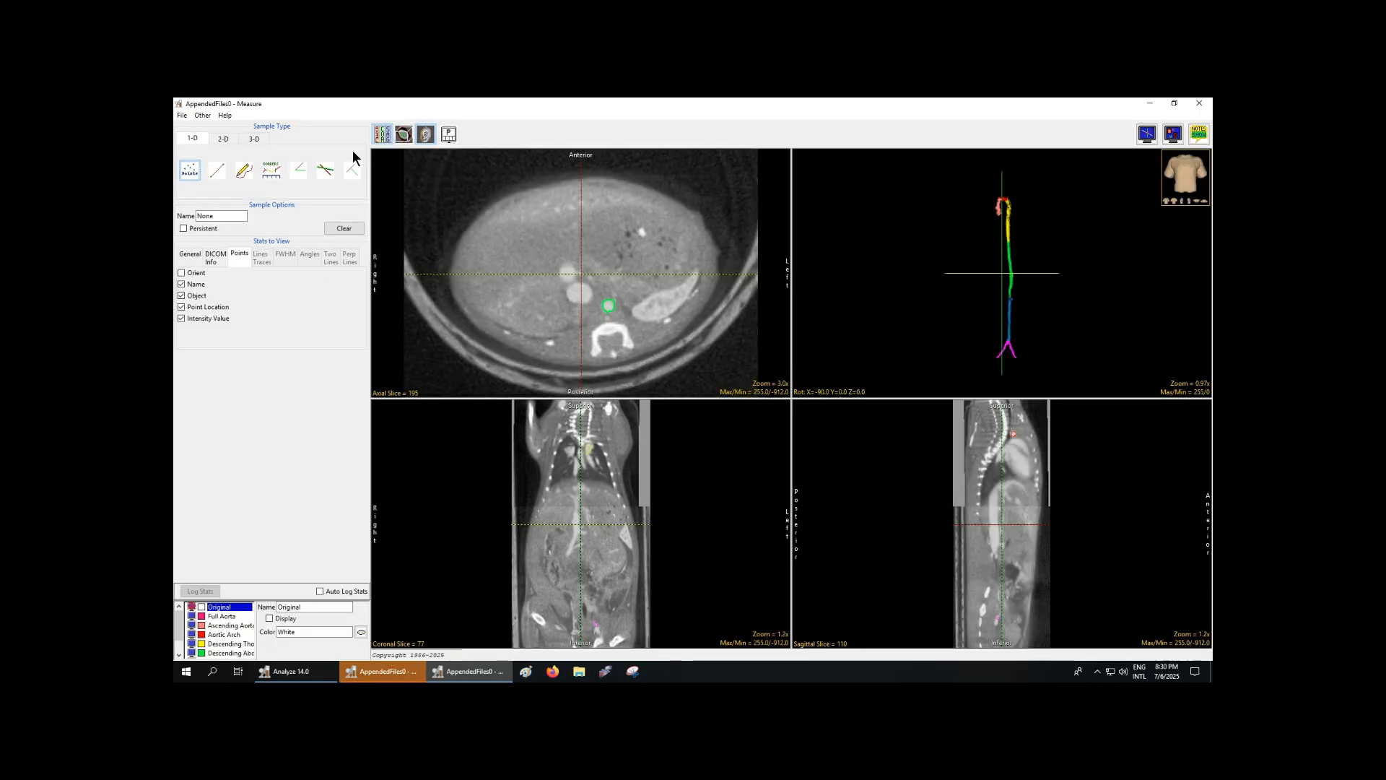
click(260, 136)
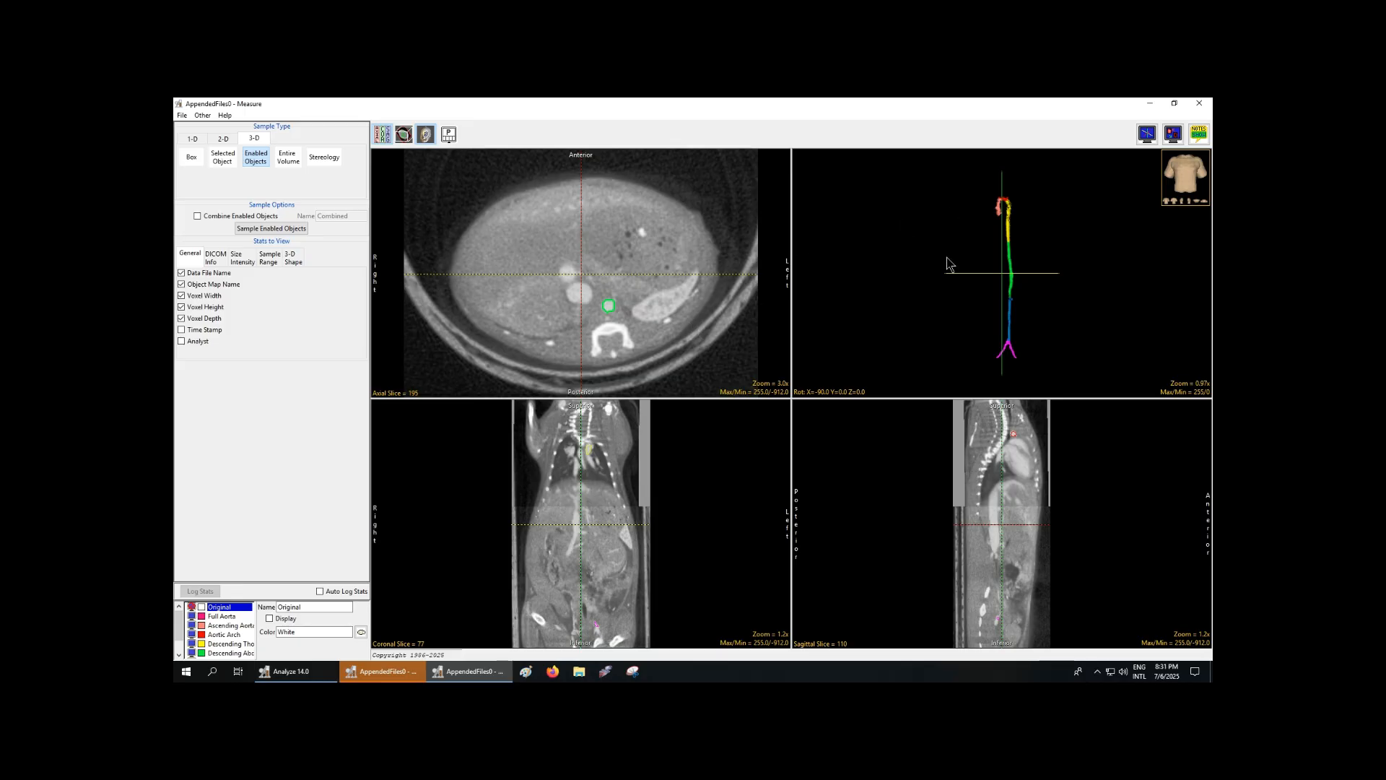
click(1174, 135)
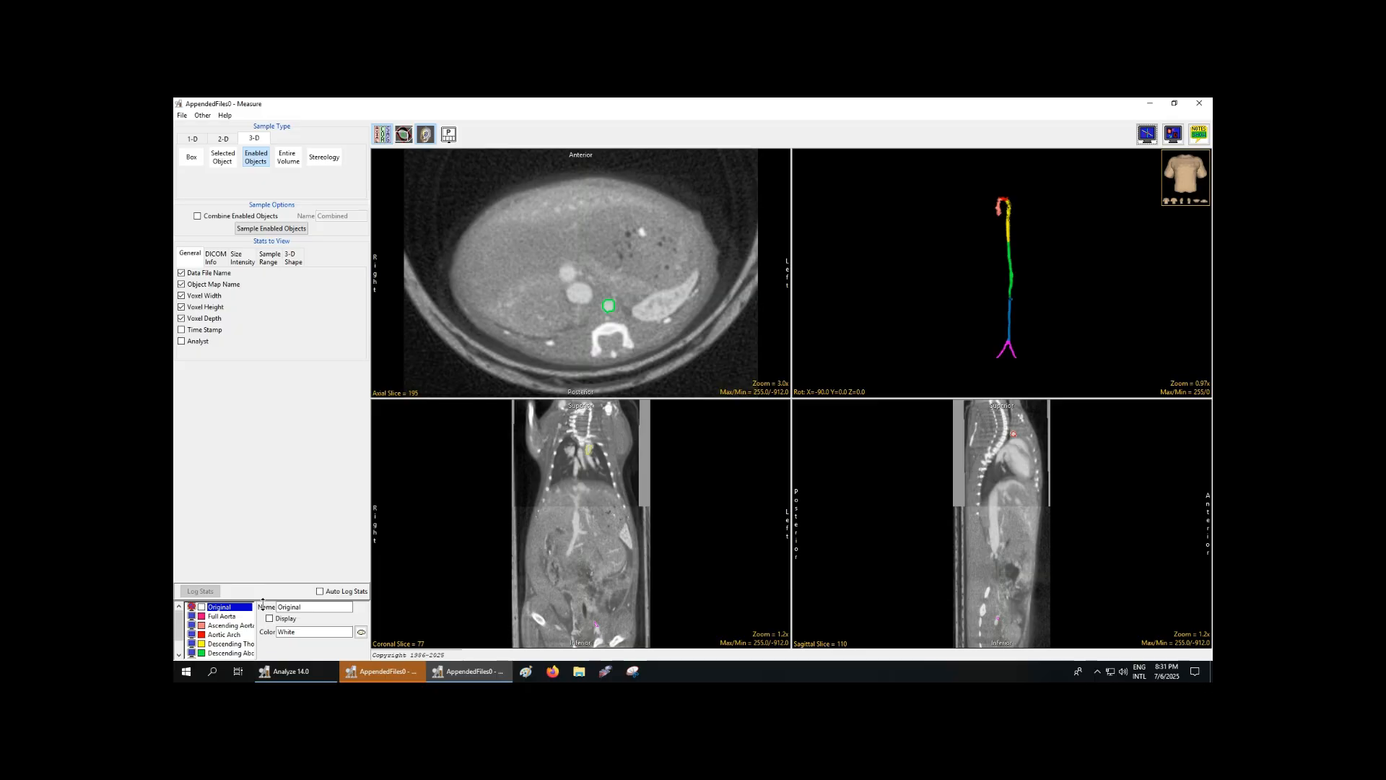
drag(269, 596, 270, 479)
click(182, 512)
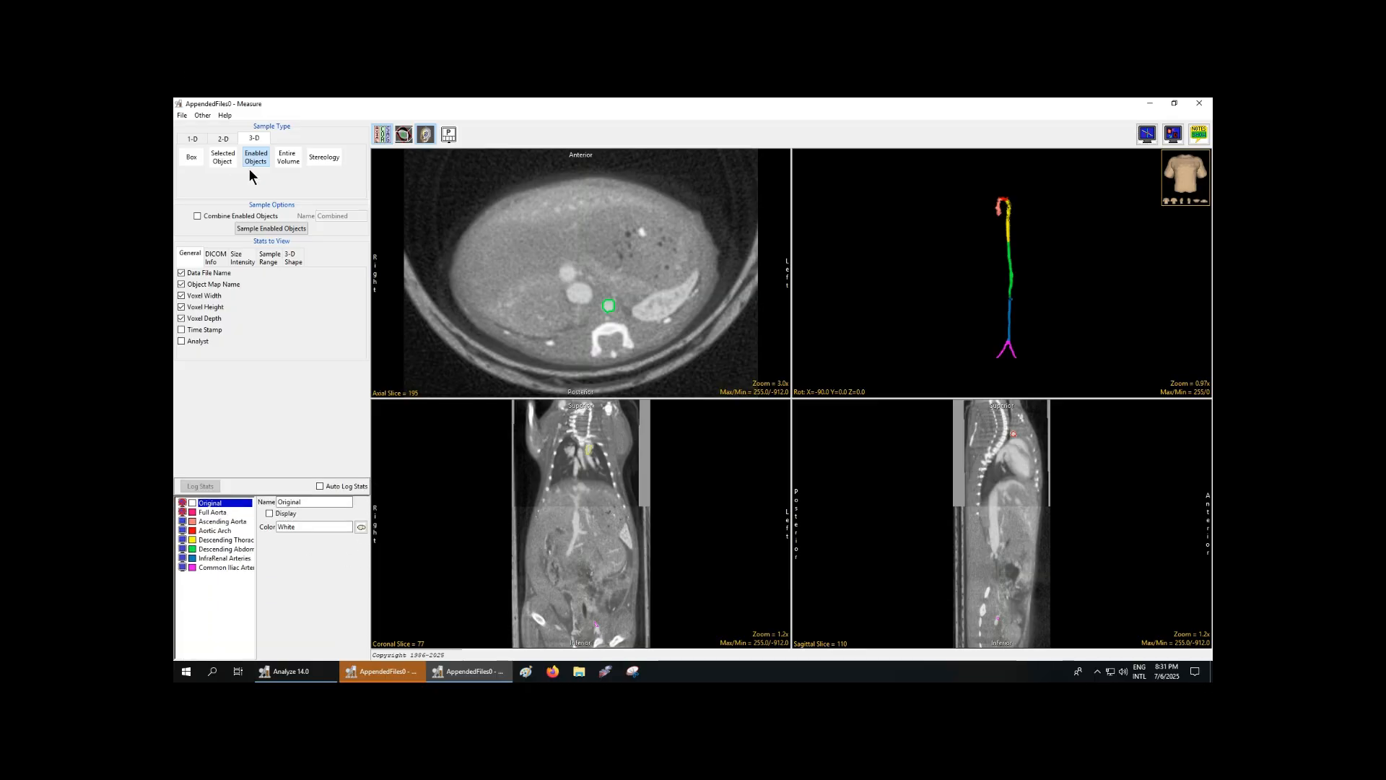
Sample the enabled aortic segments with Name, Volume, Mean and Surface Area as statistics, and log the results to a table.
click(241, 259)
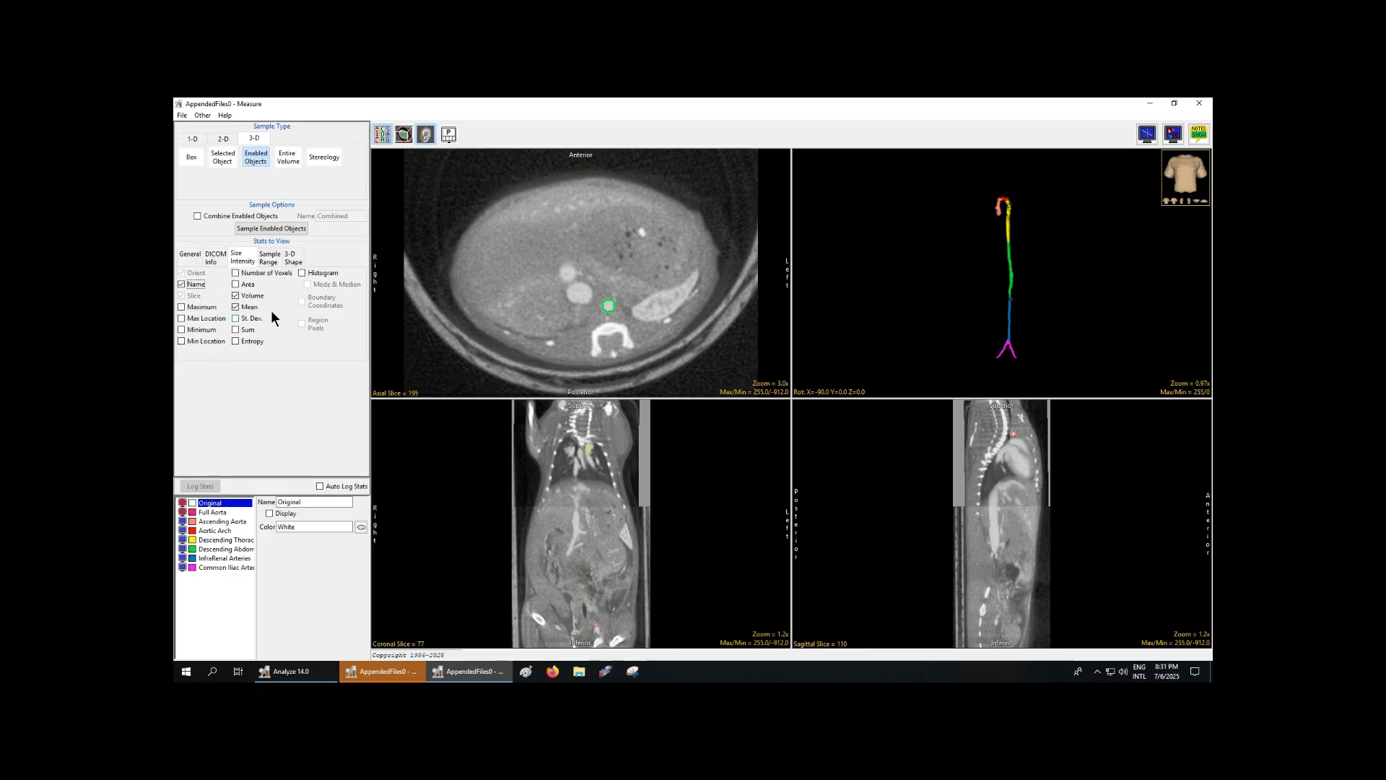
click(294, 258)
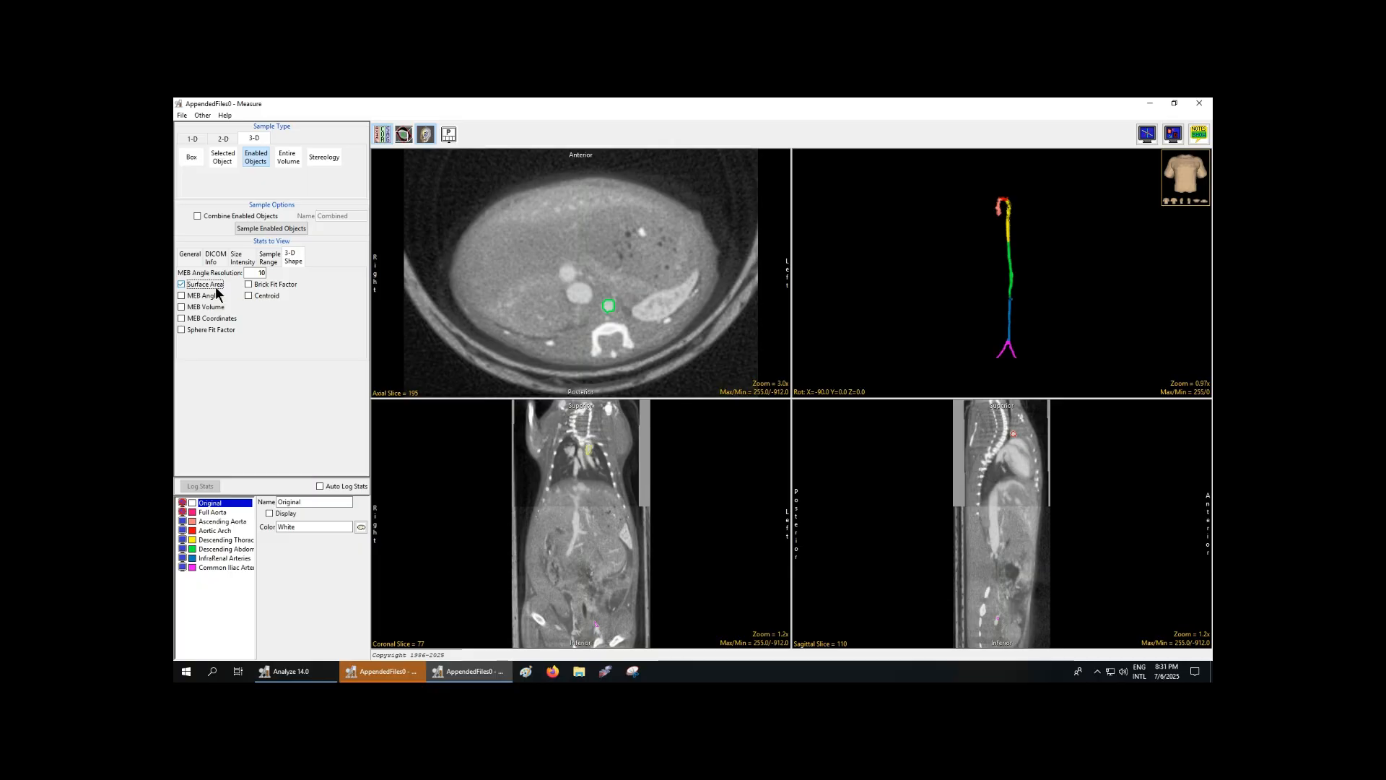
click(287, 228)
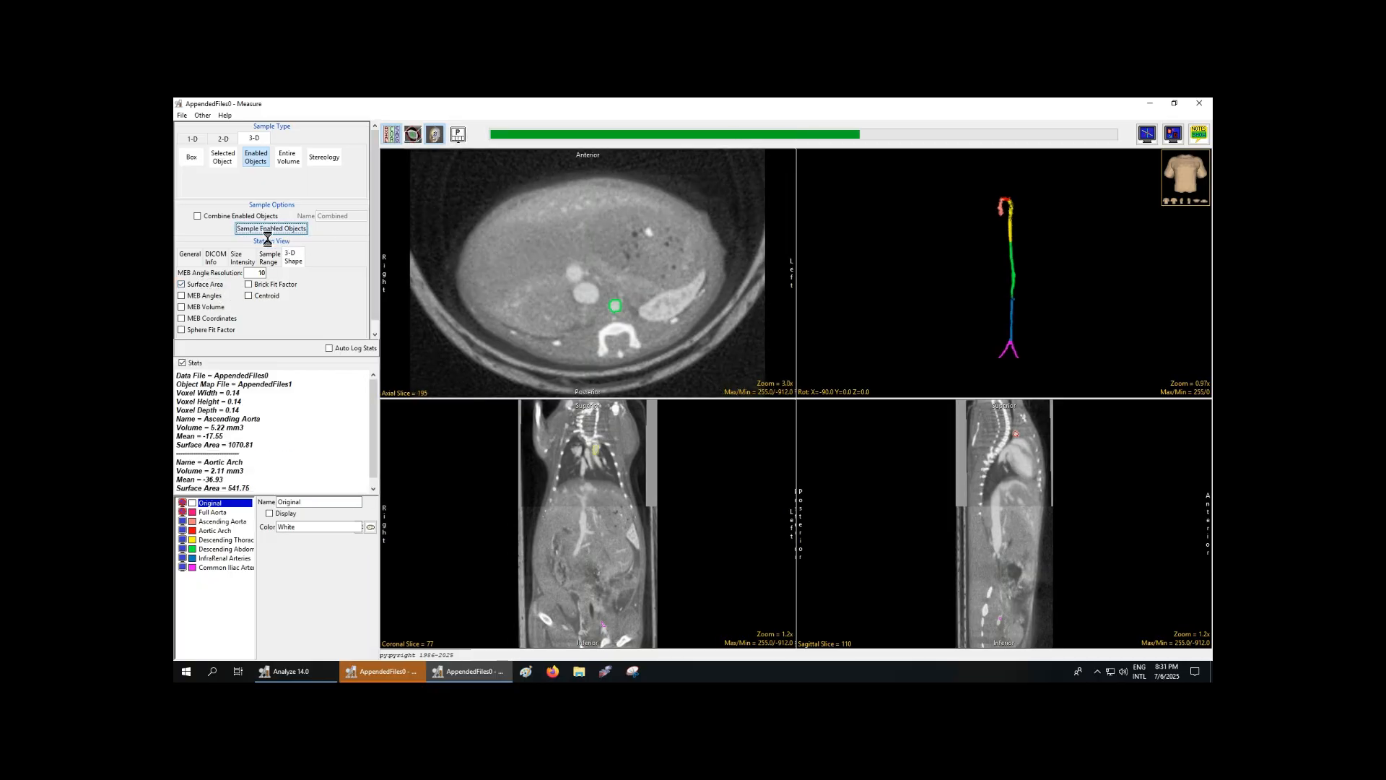
click(194, 347)
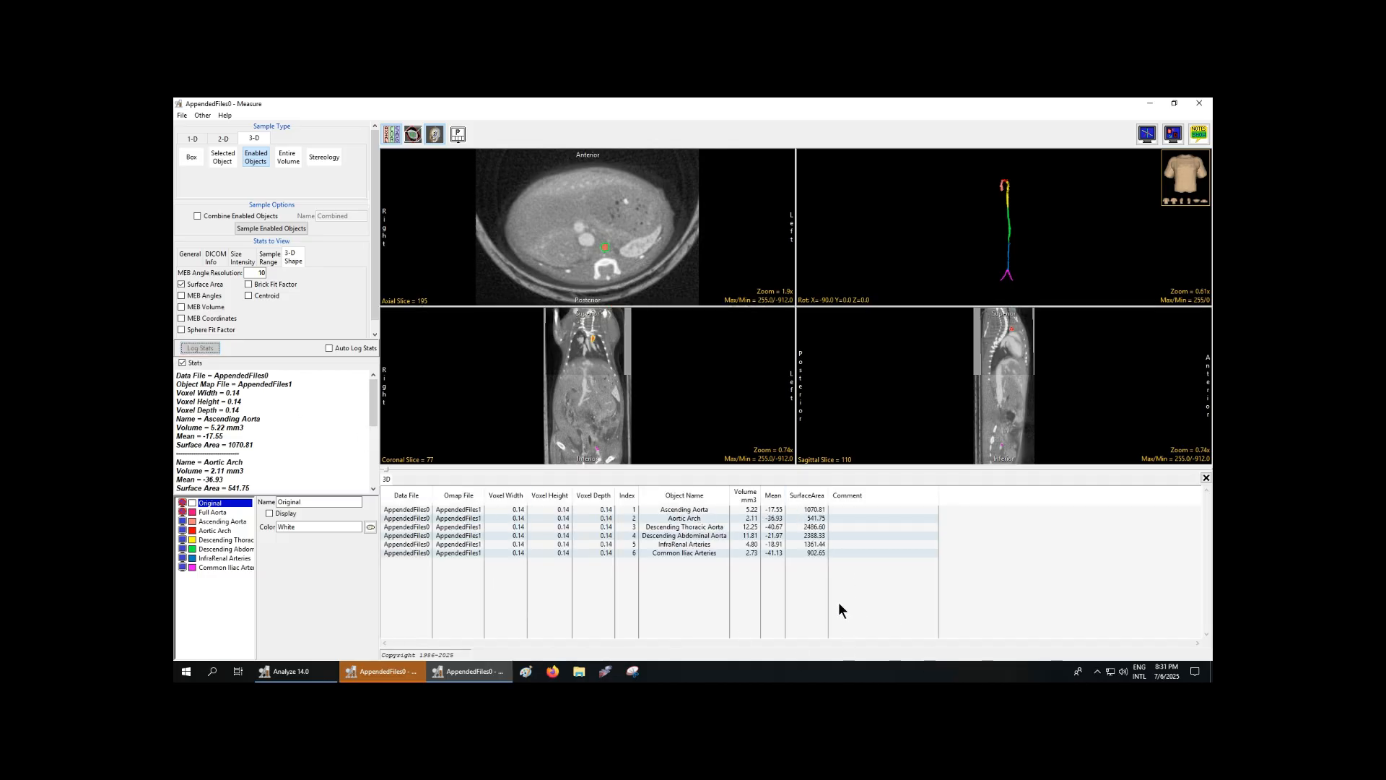
Compare the logged volumes of the Ascending Aorta, InfraRenal Arteries and Common Iliac Arteries in the statistics table.
click(751, 509)
click(745, 553)
click(746, 544)
click(753, 509)
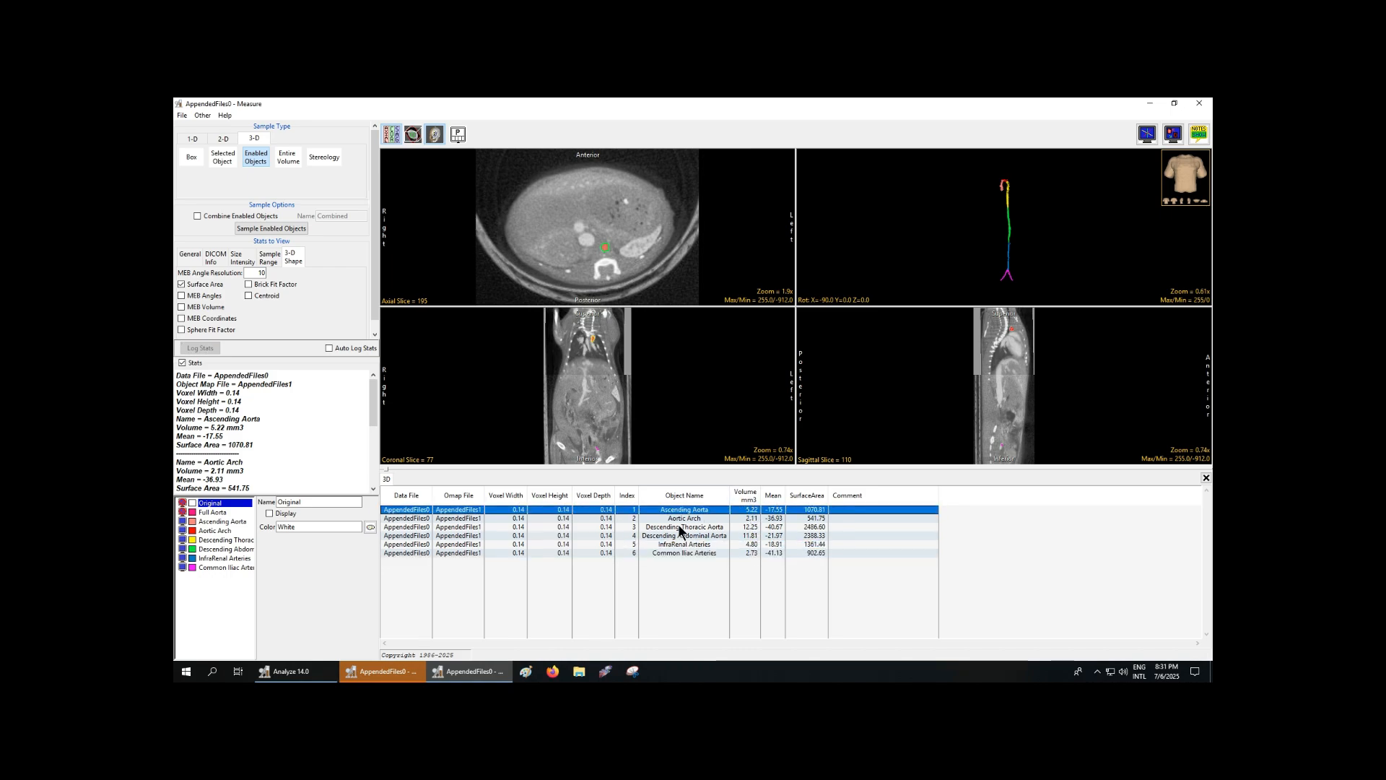